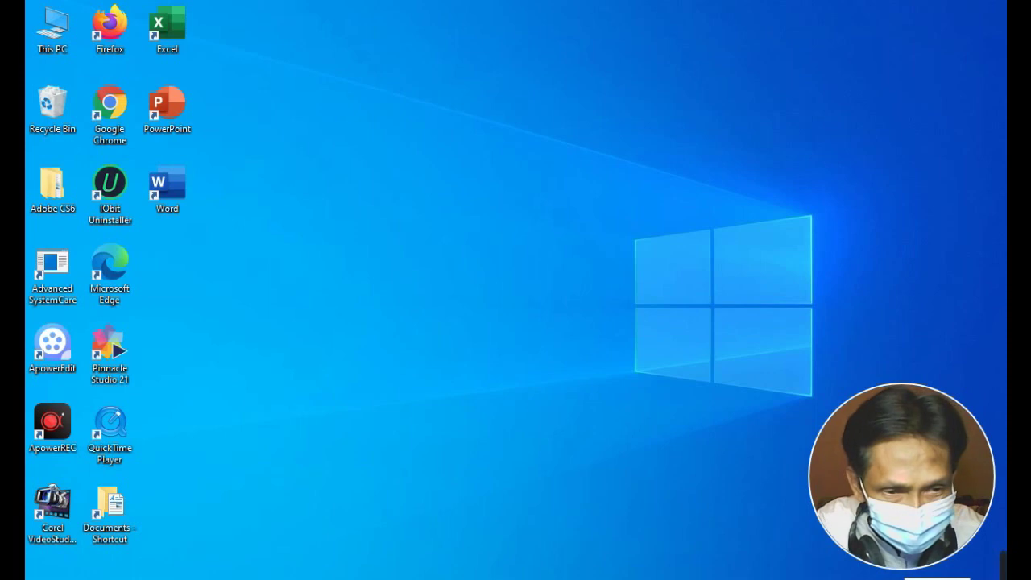
Step: Check in the Windows sound settings which microphone is the default recording device, closing the settings when finished
right_click(958, 579)
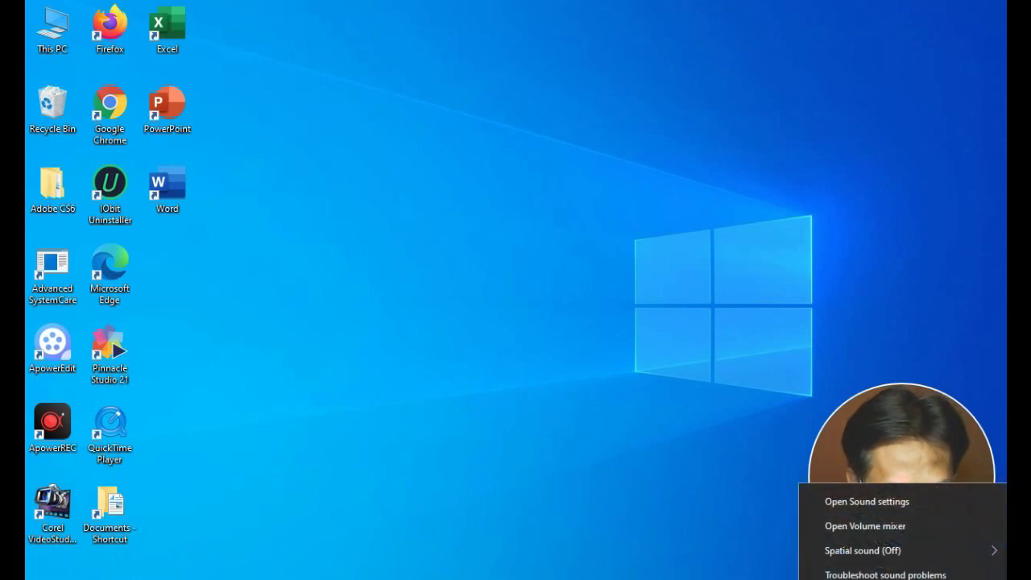
left_click(866, 502)
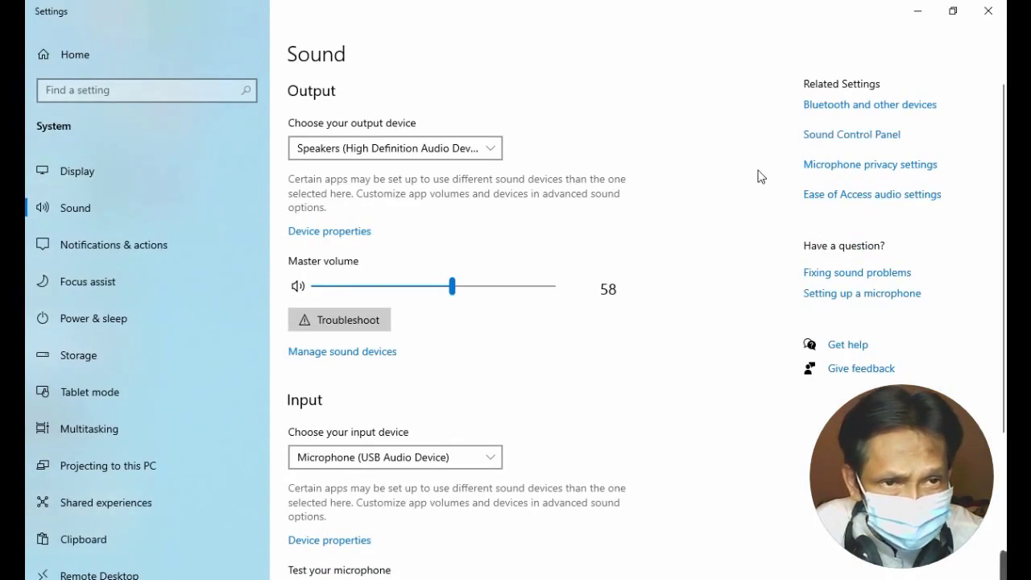
left_click(843, 146)
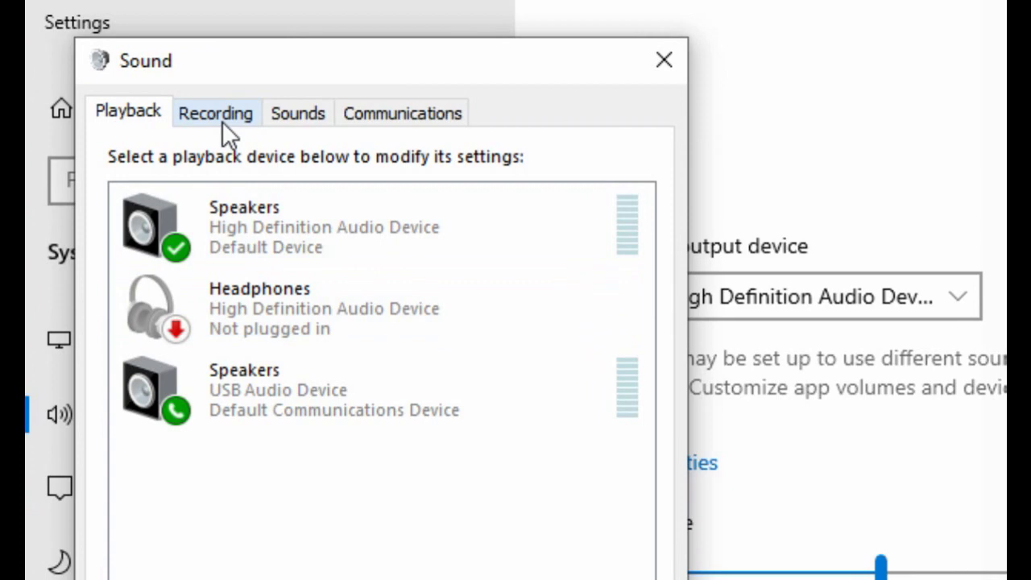
left_click(222, 123)
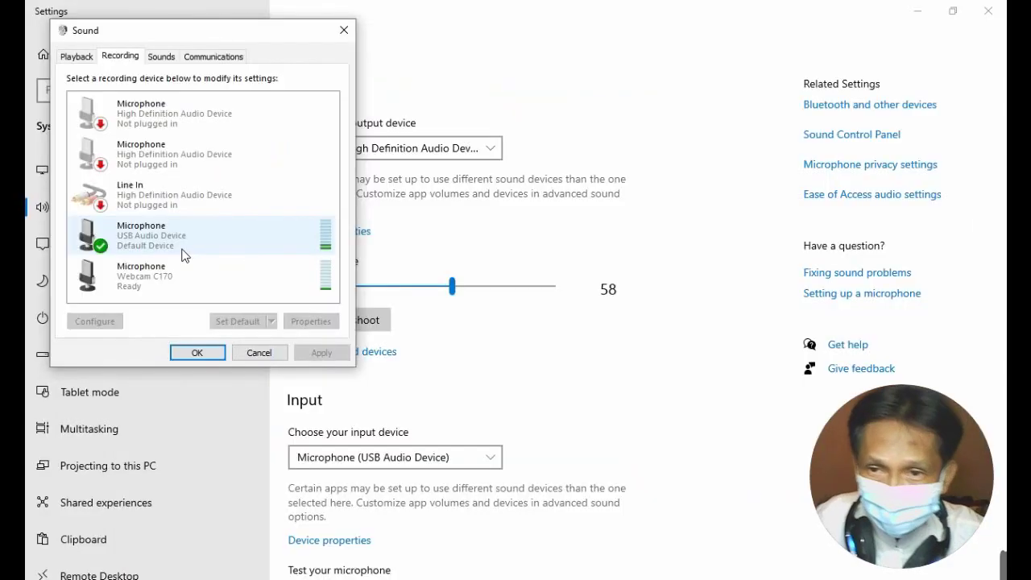
left_click(188, 357)
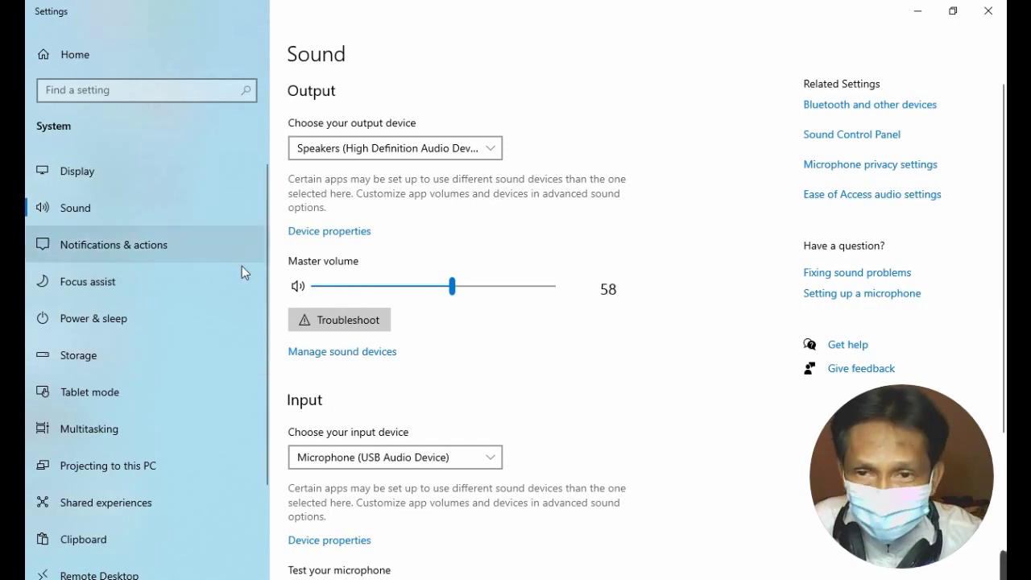
left_click(988, 11)
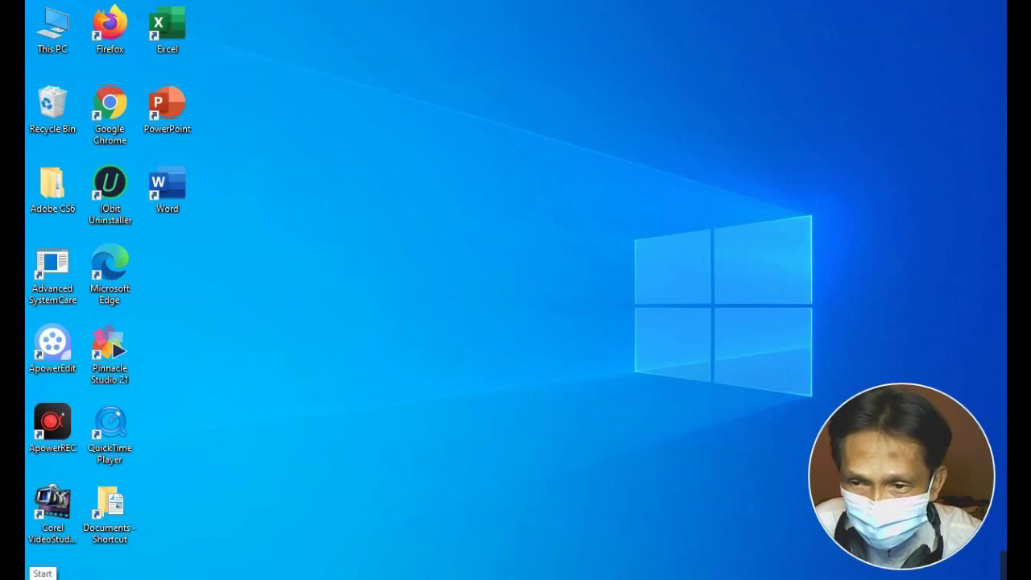
Step: Launch Adobe Audition and review the Audio Hardware preferences for device class, default input and output, accepting them as they are
left_click(44, 573)
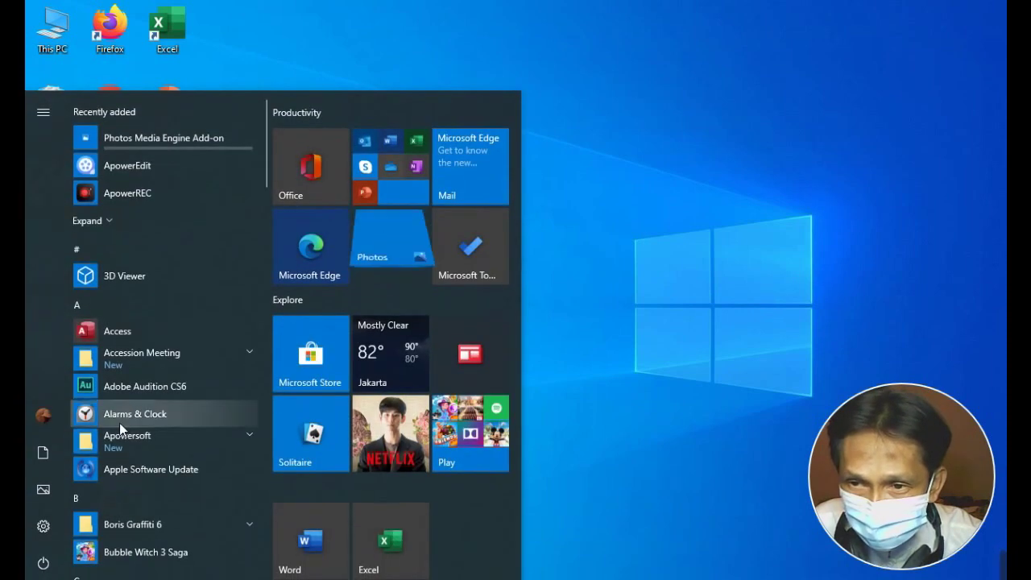
left_click(172, 389)
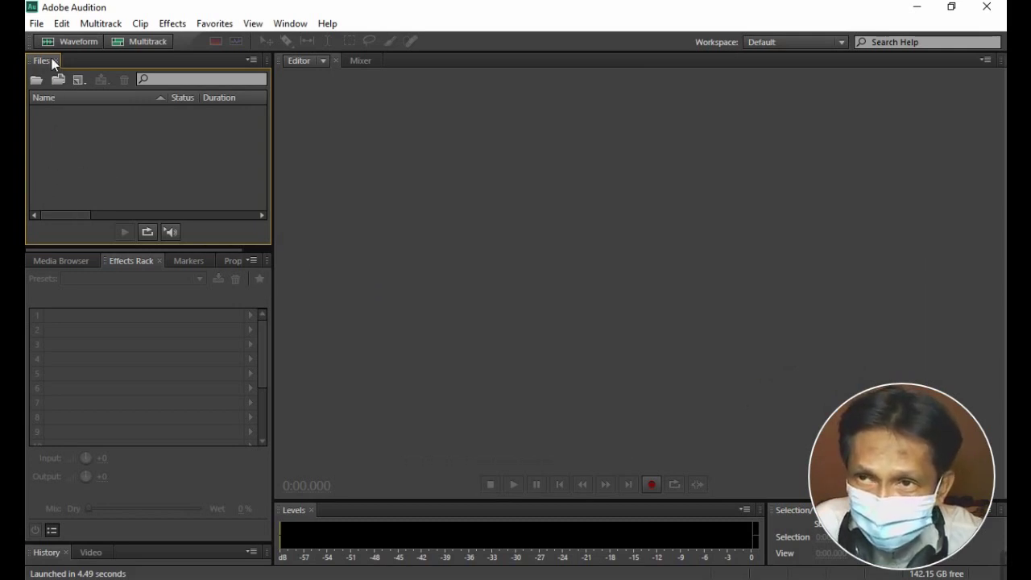
left_click(60, 24)
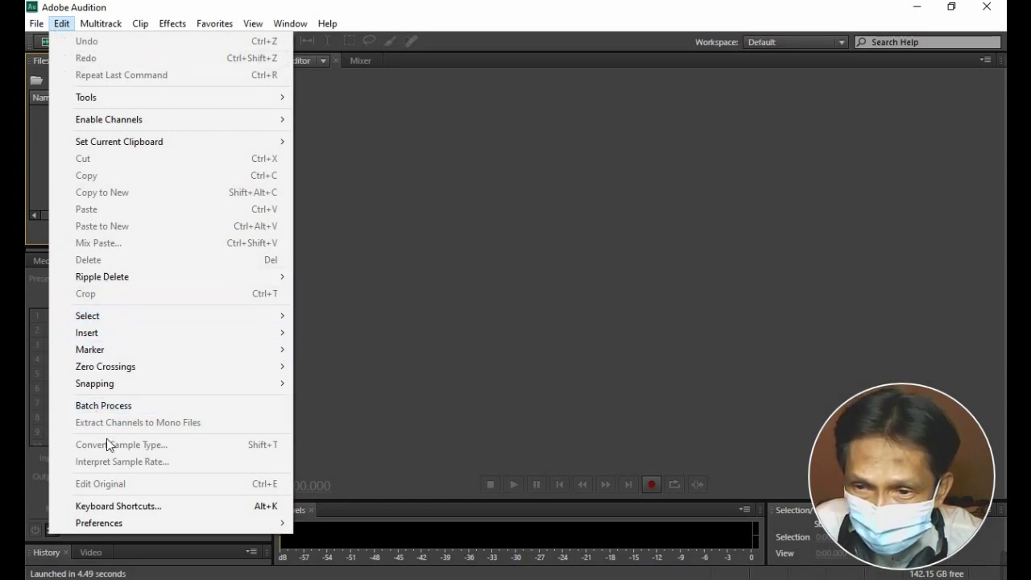
mouse_move(102, 525)
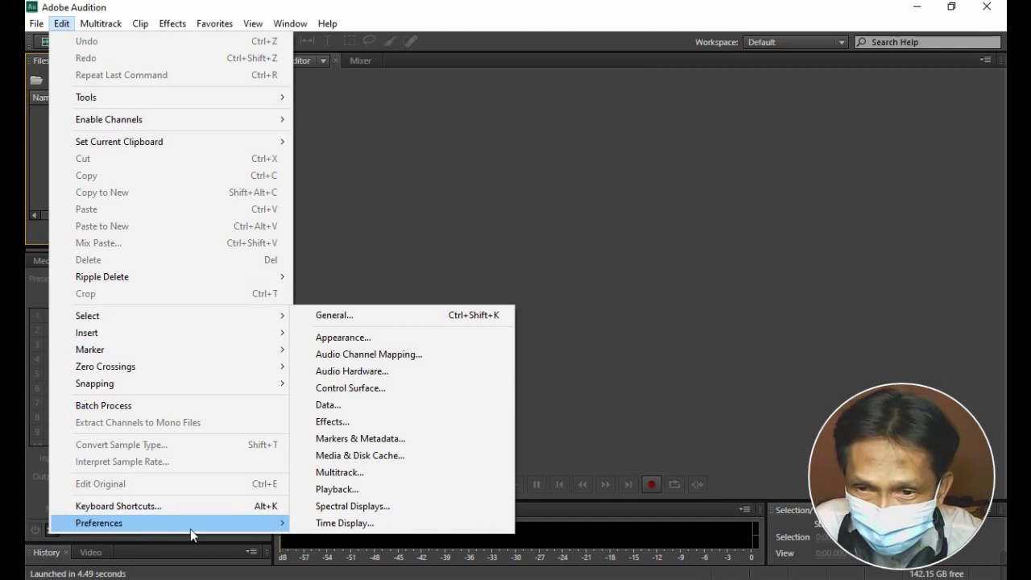
mouse_move(276, 525)
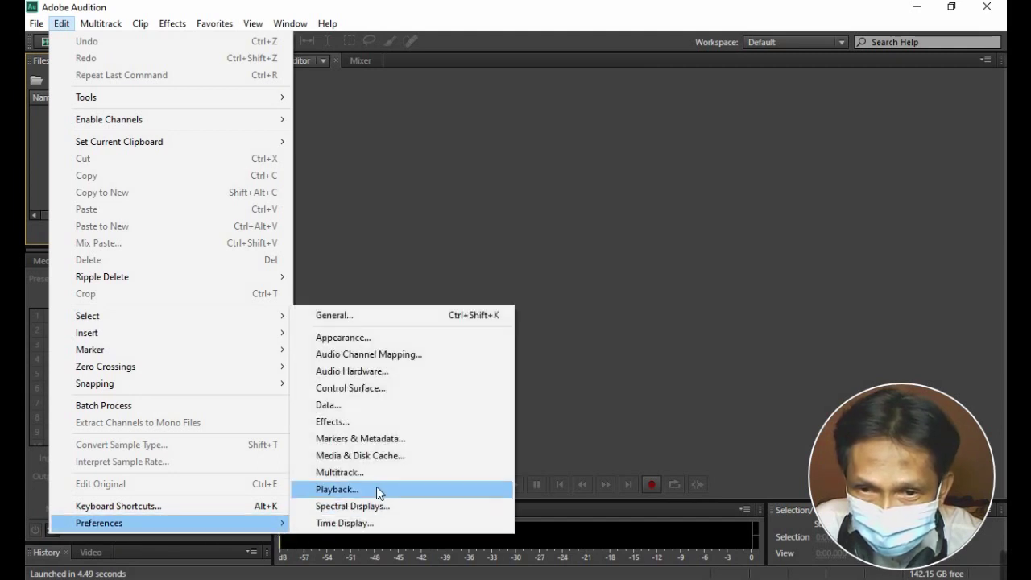
left_click(386, 372)
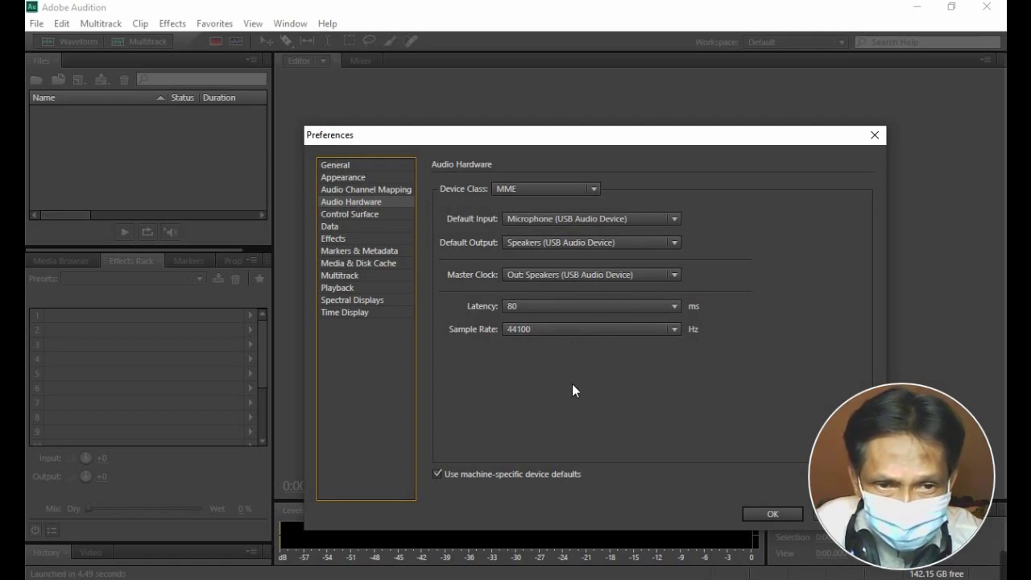
left_click_drag(695, 143, 602, 136)
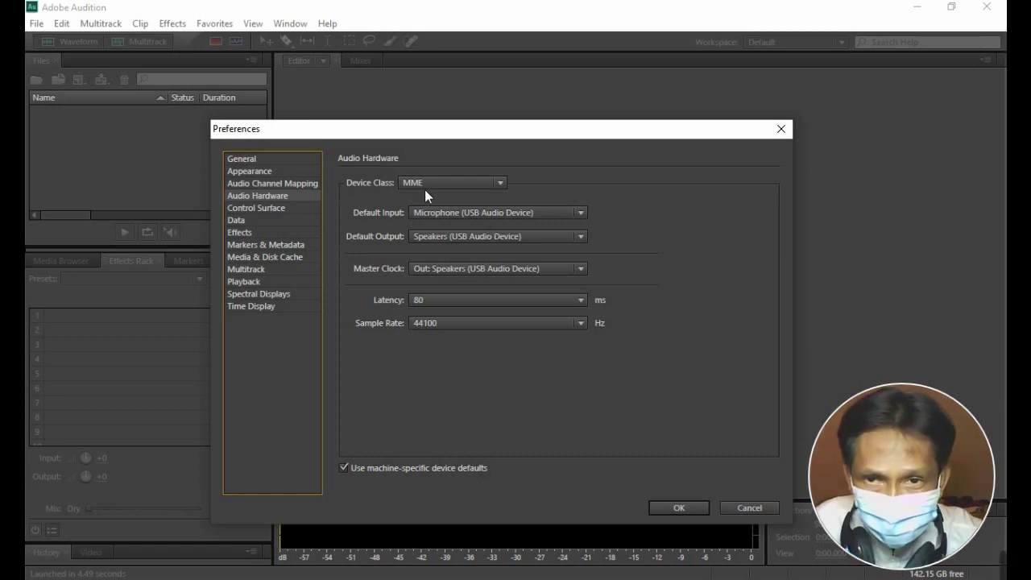
left_click(682, 507)
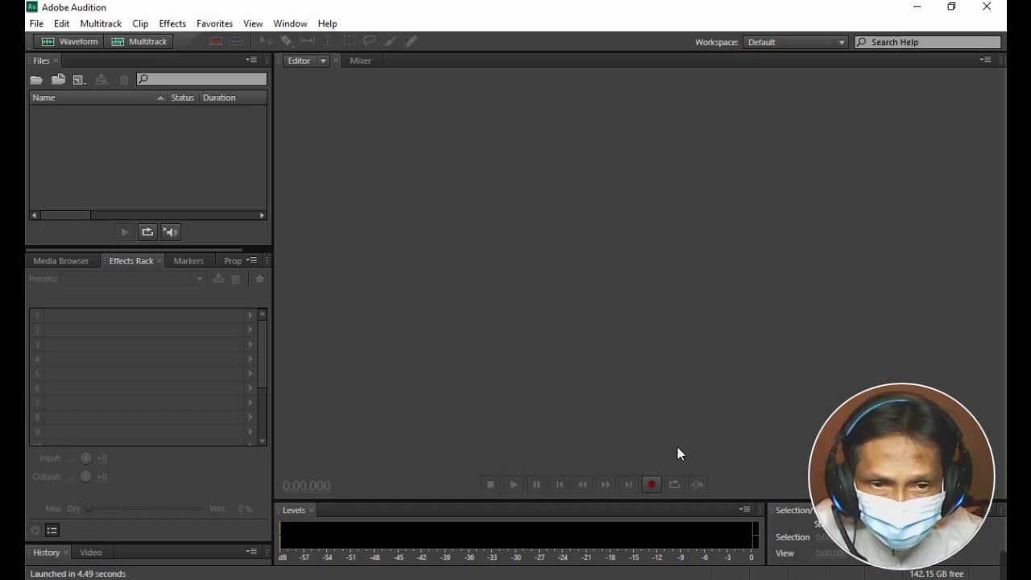
Step: Record about 16 seconds of speech into a new 44100 Hz, stereo, 24-bit audio file named test 1
left_click(650, 486)
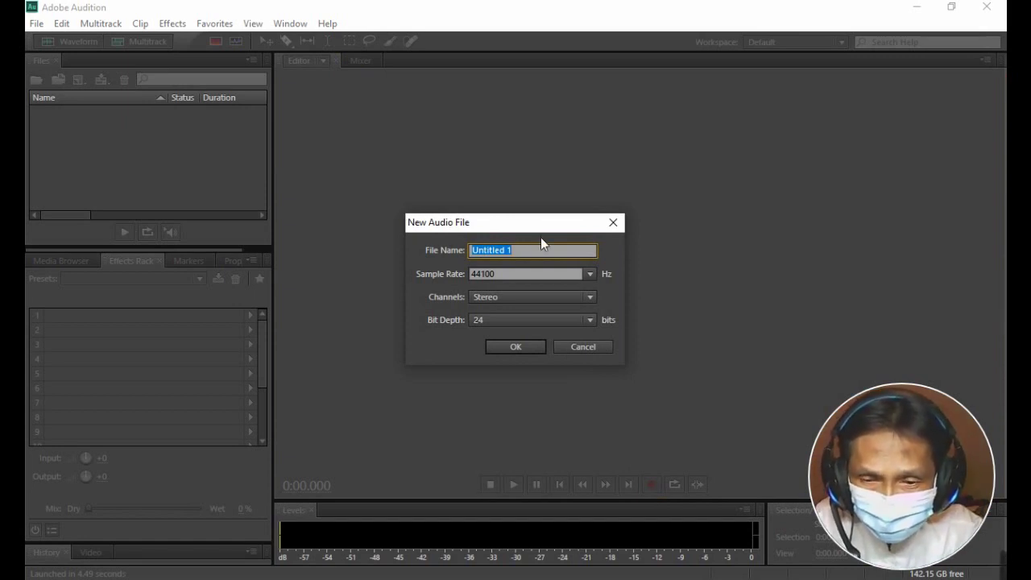
type("test")
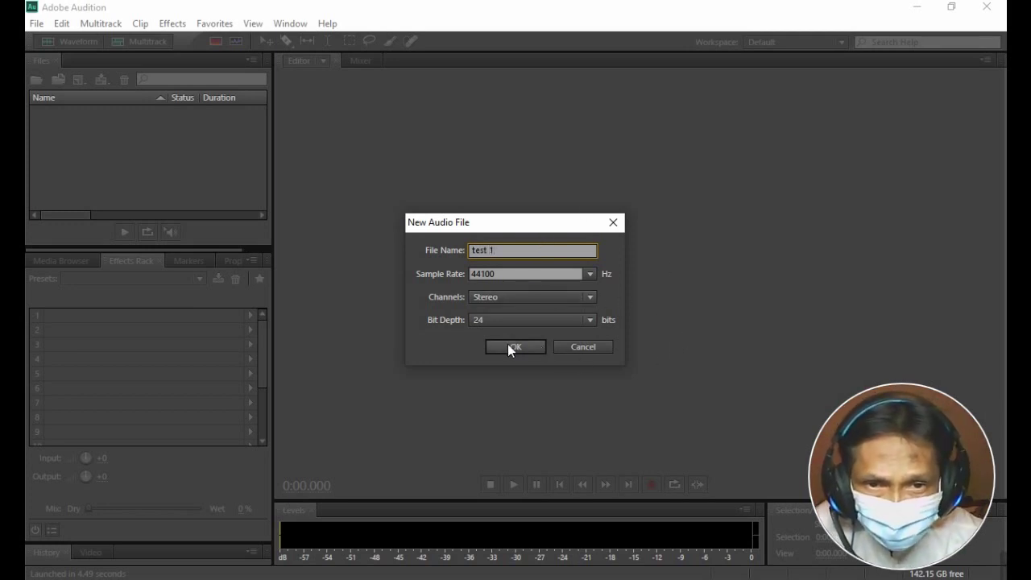
left_click(512, 346)
key("shift+space")
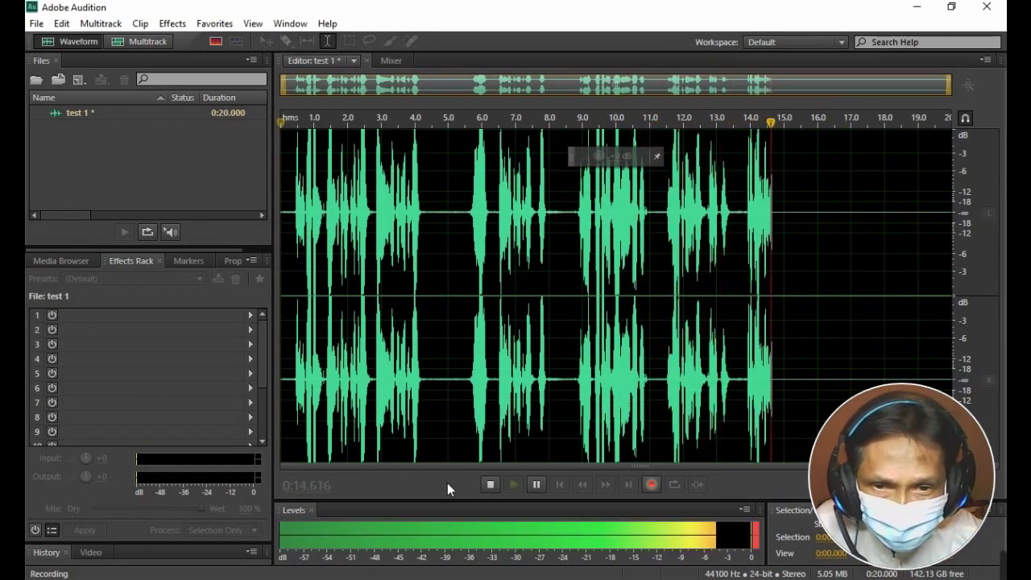
left_click(487, 487)
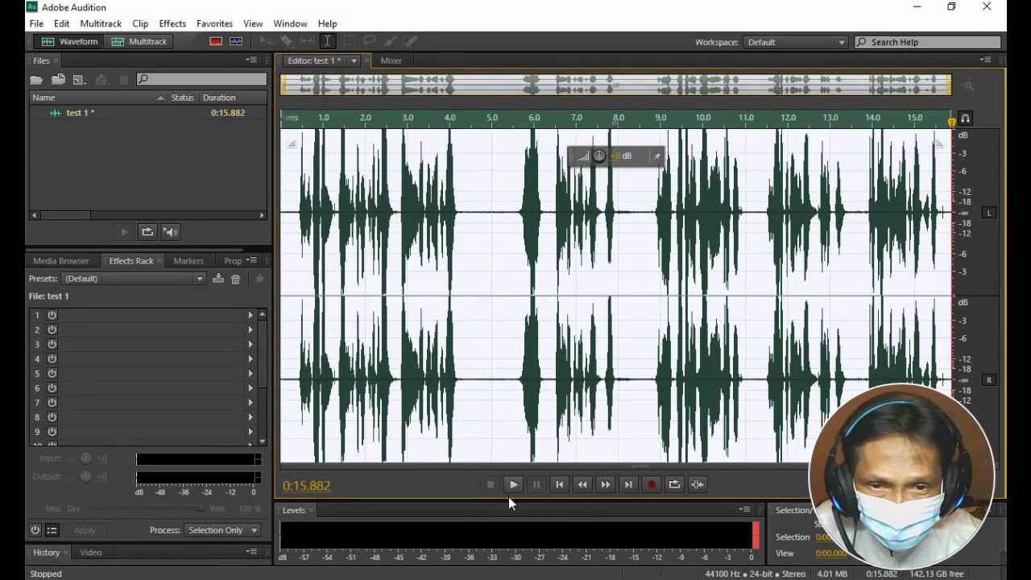
Step: Play back the recording, then audition the passage starting at about 11.3 seconds
left_click(513, 486)
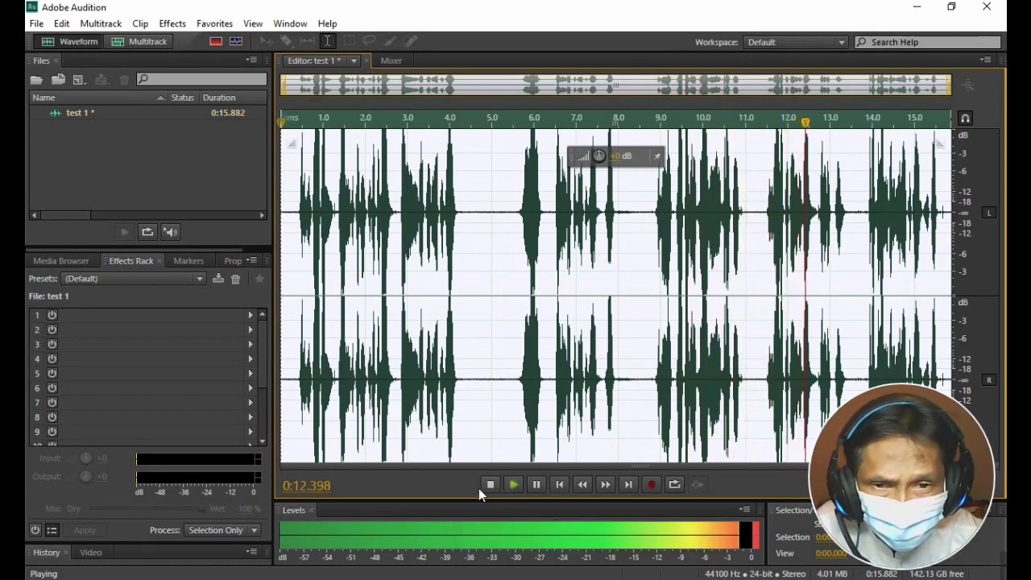
left_click(486, 487)
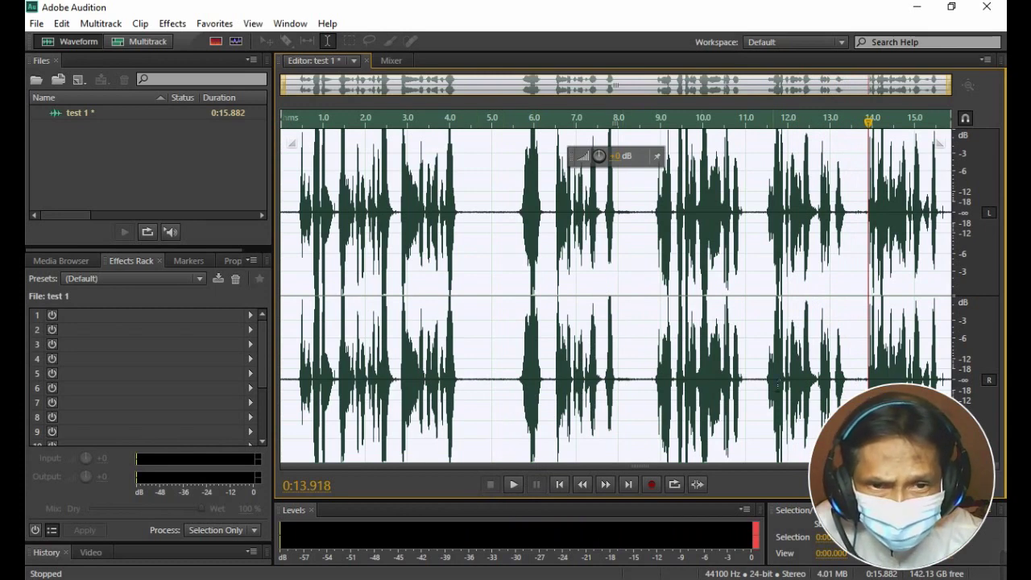
left_click(507, 306)
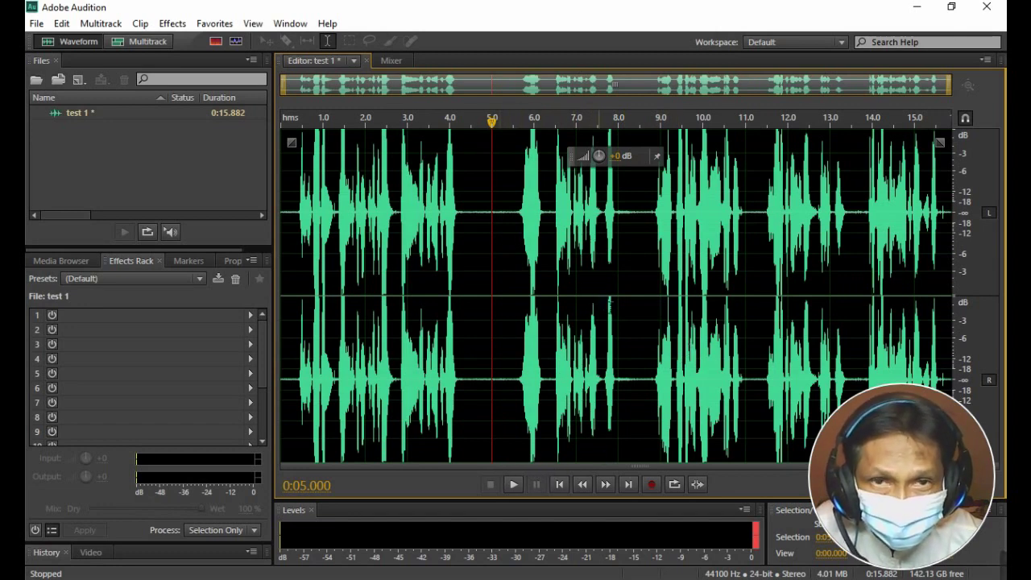
left_click(760, 122)
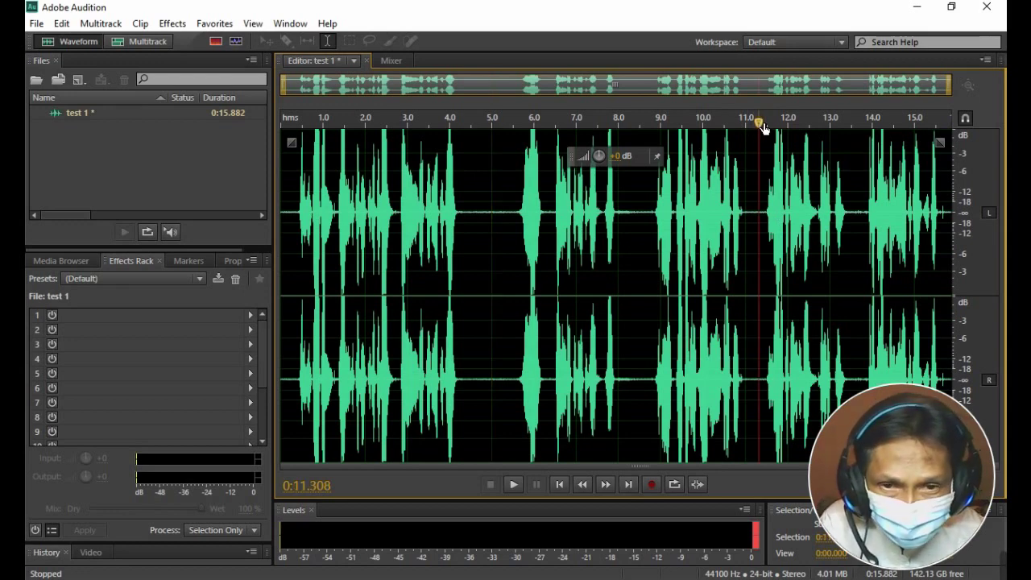
key("space")
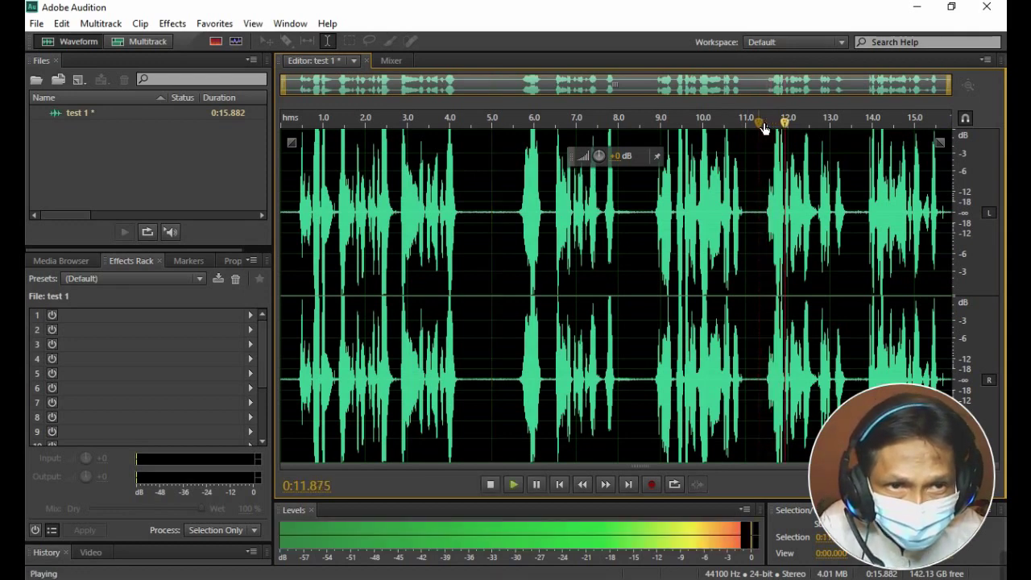
key("space")
Step: Delete the audio from about 11.2 seconds to the end of the recording
left_click(754, 121)
left_click_drag(755, 201, 952, 201)
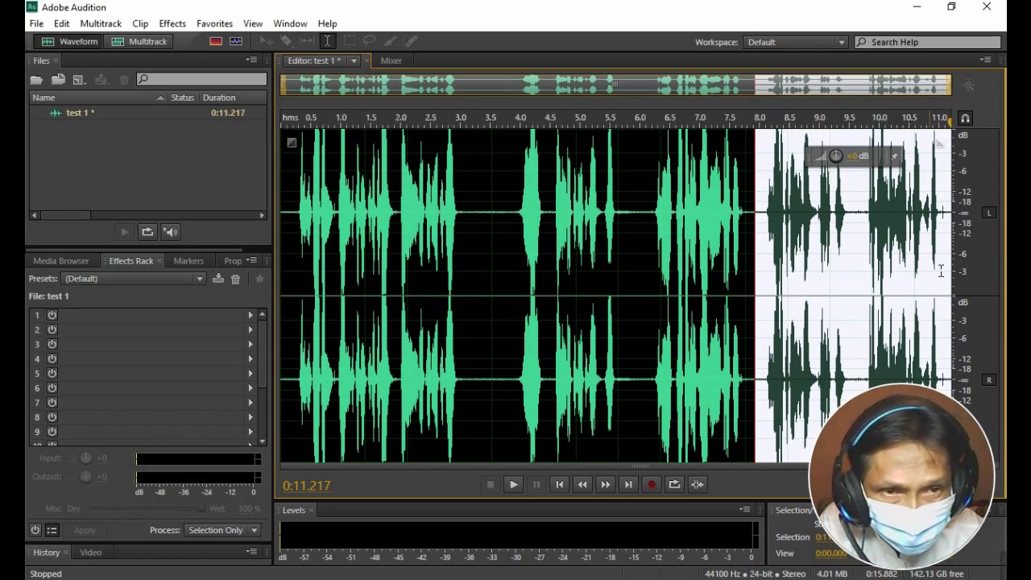
key("Delete")
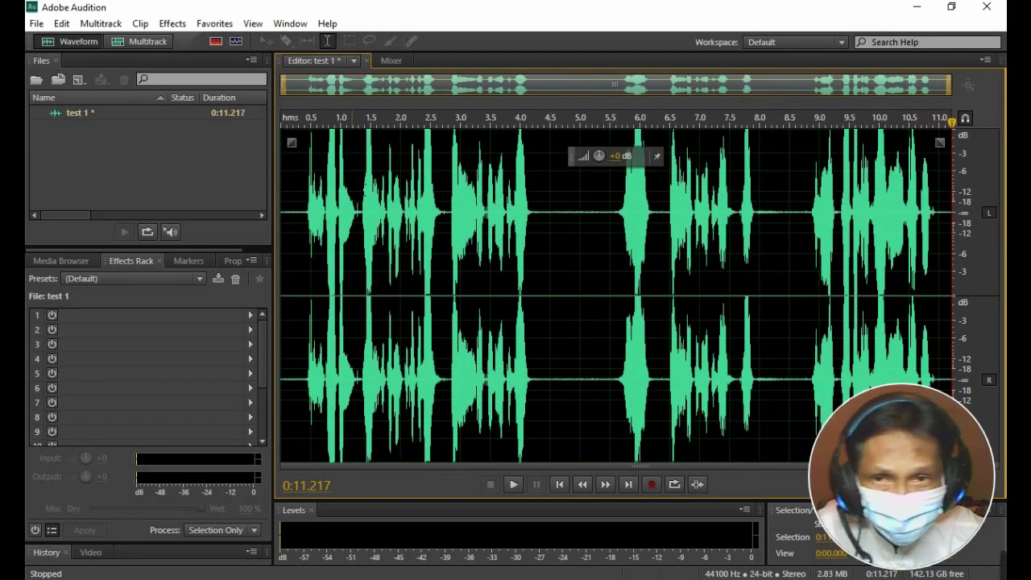
Step: Listen to the trimmed recording from about 0.4 to 6.5 seconds
left_click(307, 129)
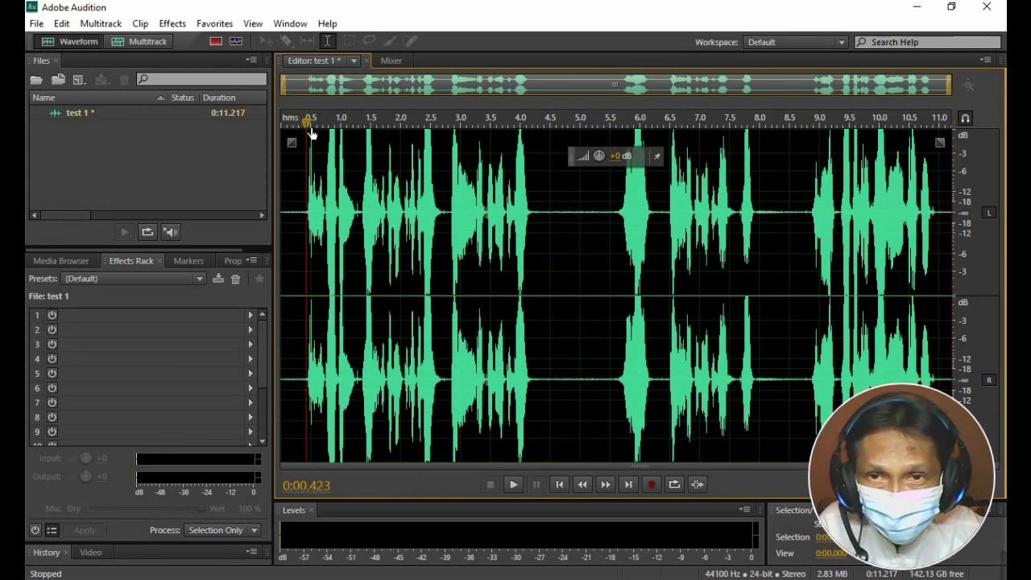
key("space")
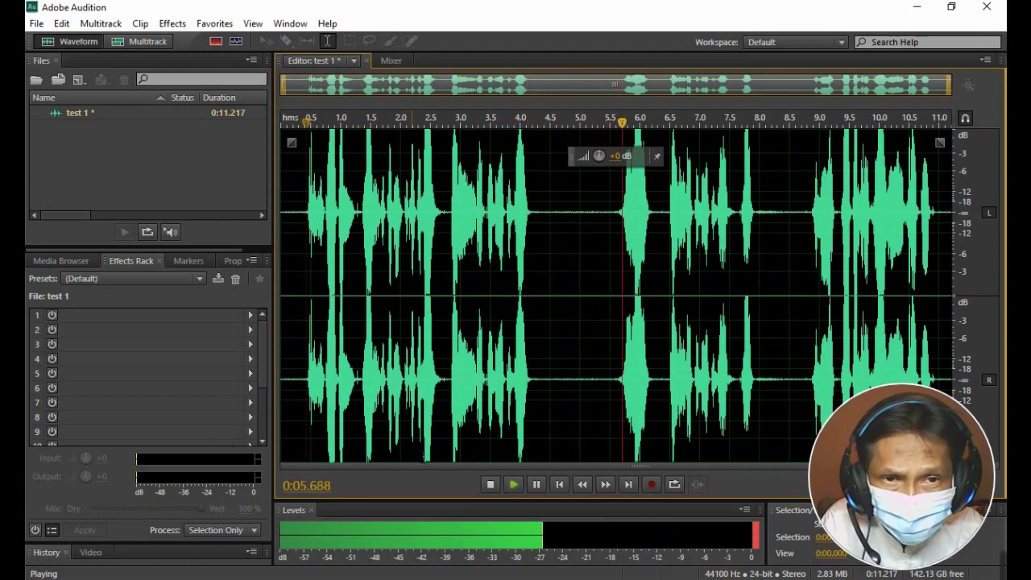
key("space")
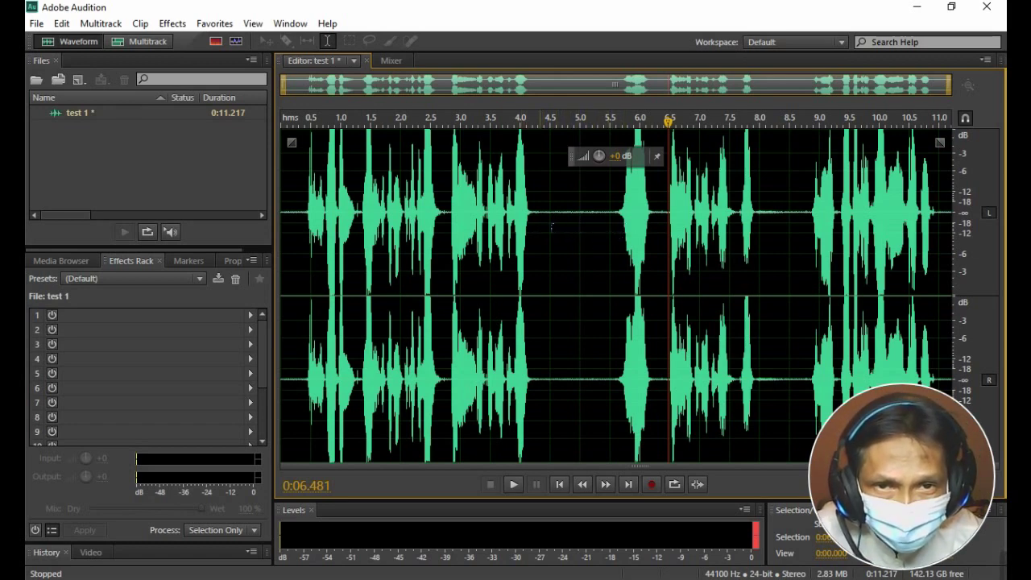
Step: Delete the silent gap from about 4.3 to 5.5 seconds and the pause at about 6.9 seconds in the shortened waveform
left_click_drag(540, 227, 610, 227)
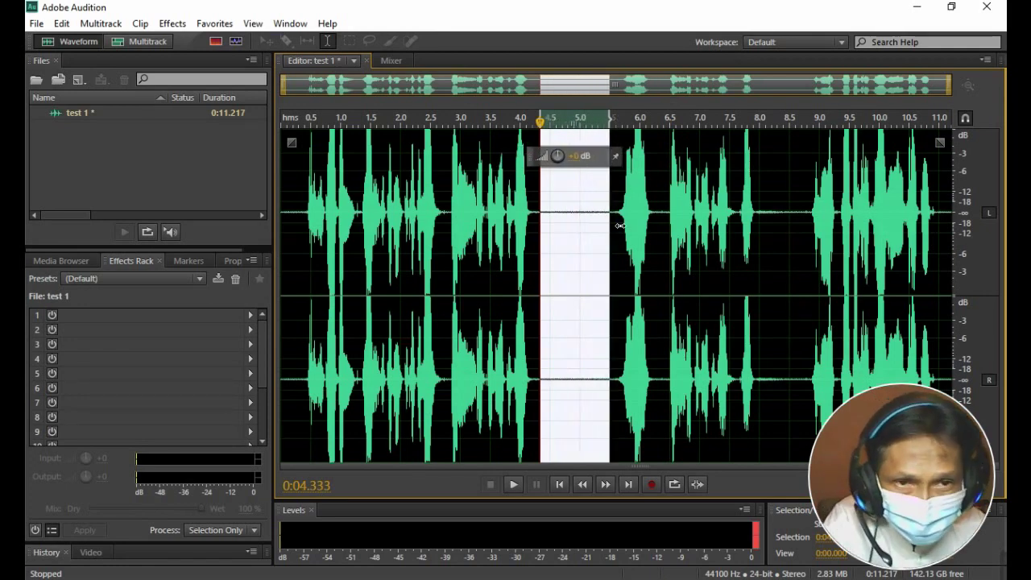
key("Delete")
left_click_drag(742, 228, 789, 228)
key("Delete")
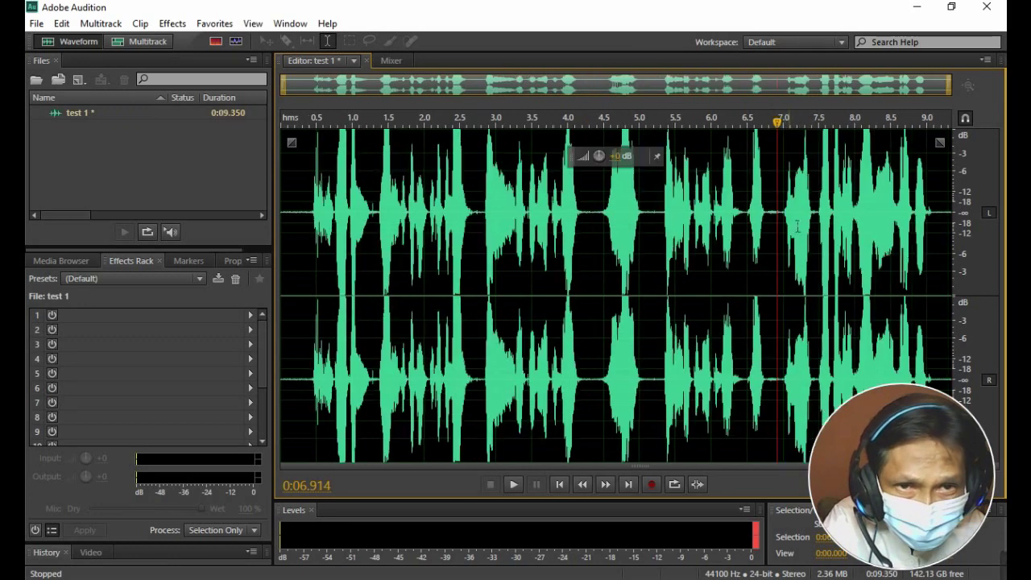
Step: Play the edited recording from about 3.6 to 8.8 seconds to check the cuts
left_click(538, 123)
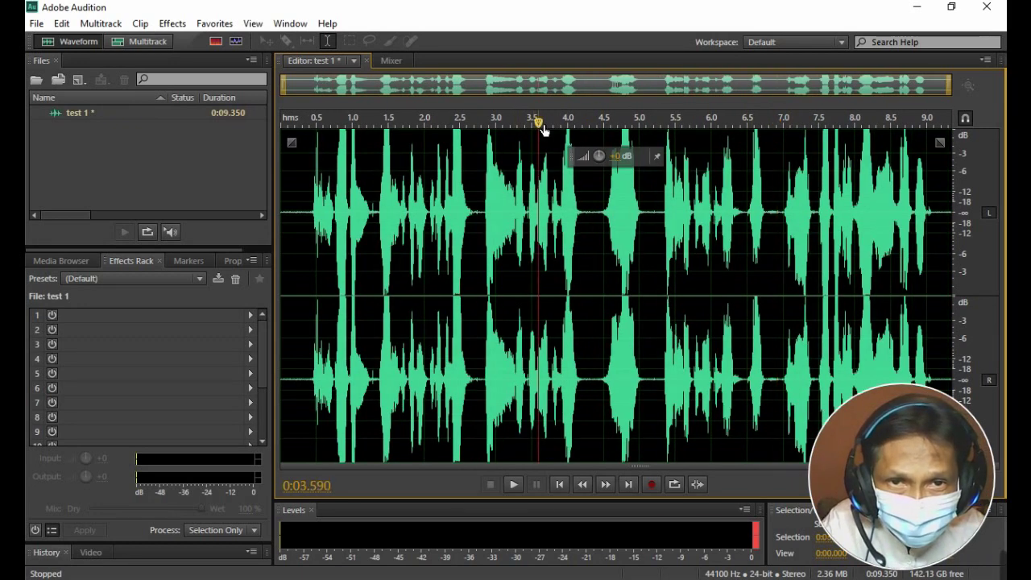
key("space")
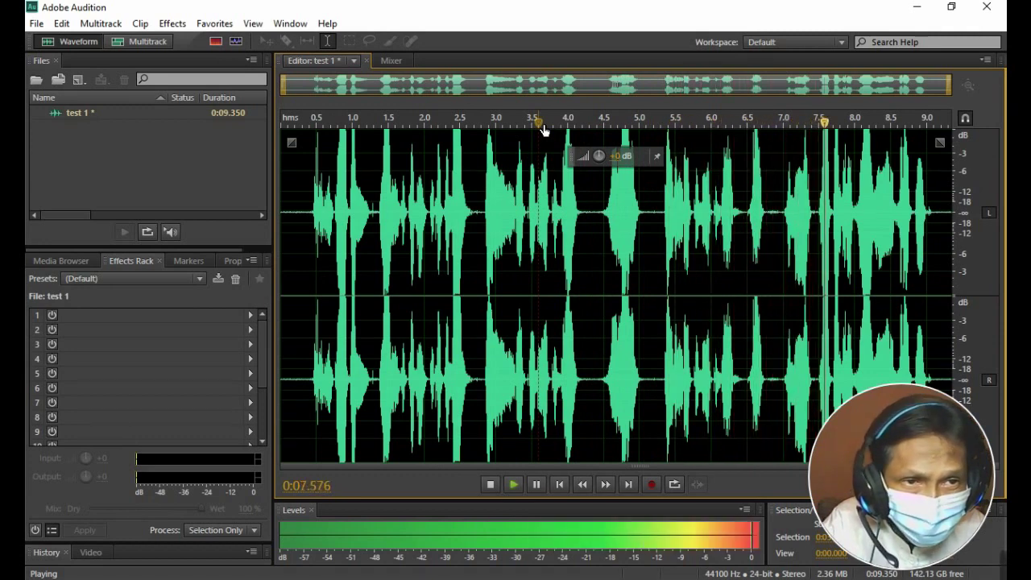
key("space")
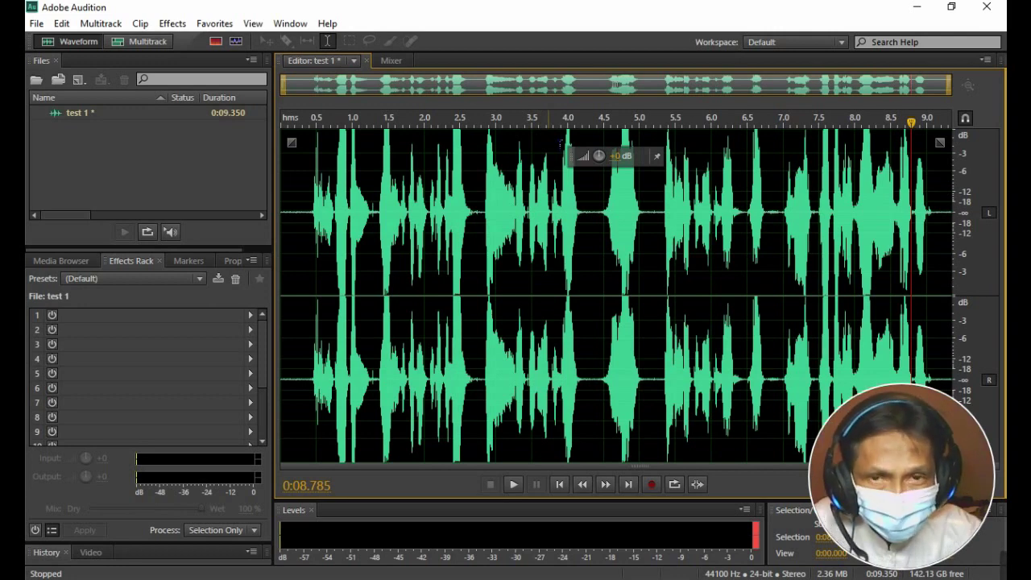
Step: Save the edited recording as test 1.mp3 in MP3 Audio format in the Documents folder, accepting the lossy compression
left_click(37, 24)
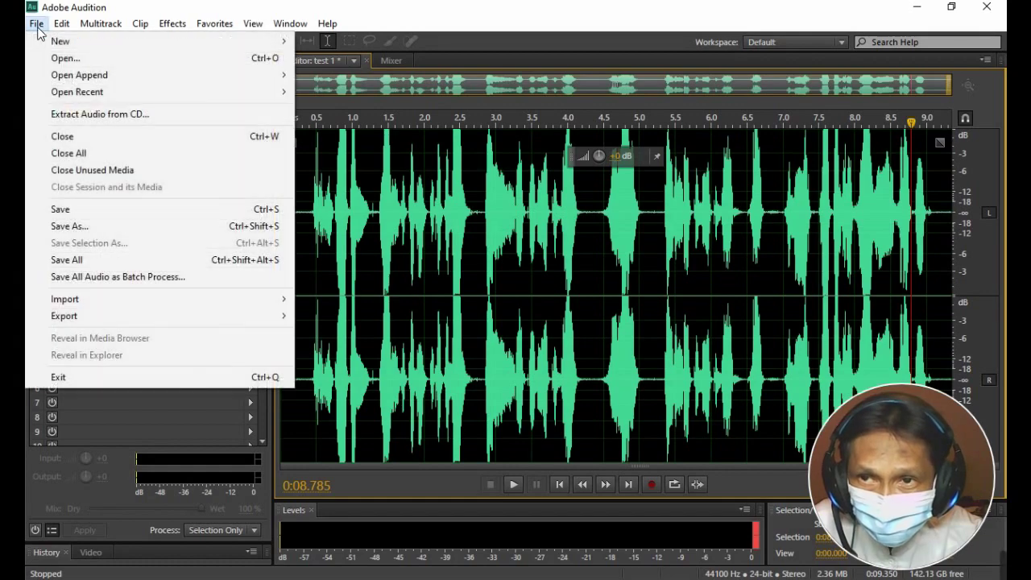
left_click(72, 211)
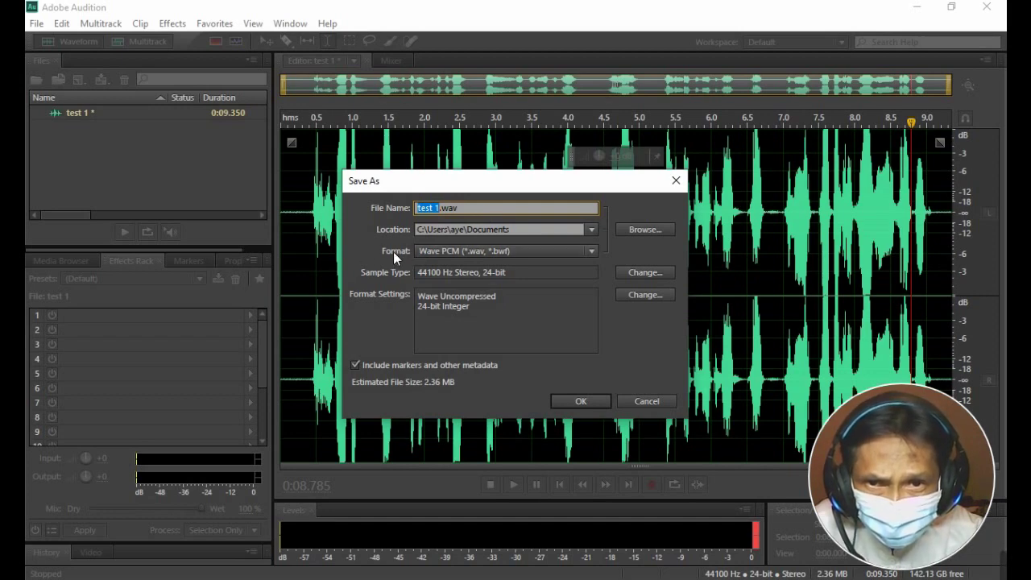
left_click(521, 251)
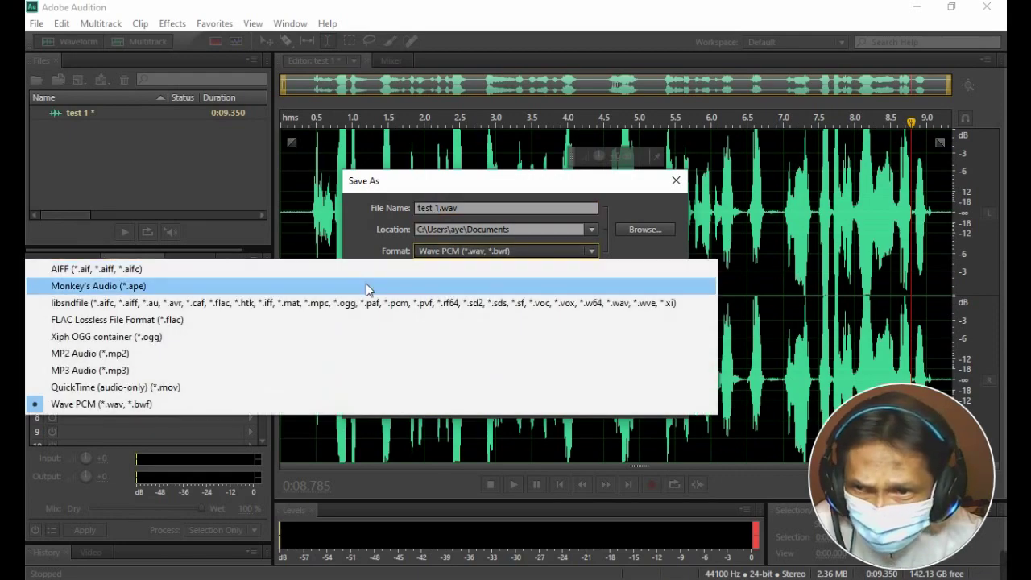
left_click(142, 370)
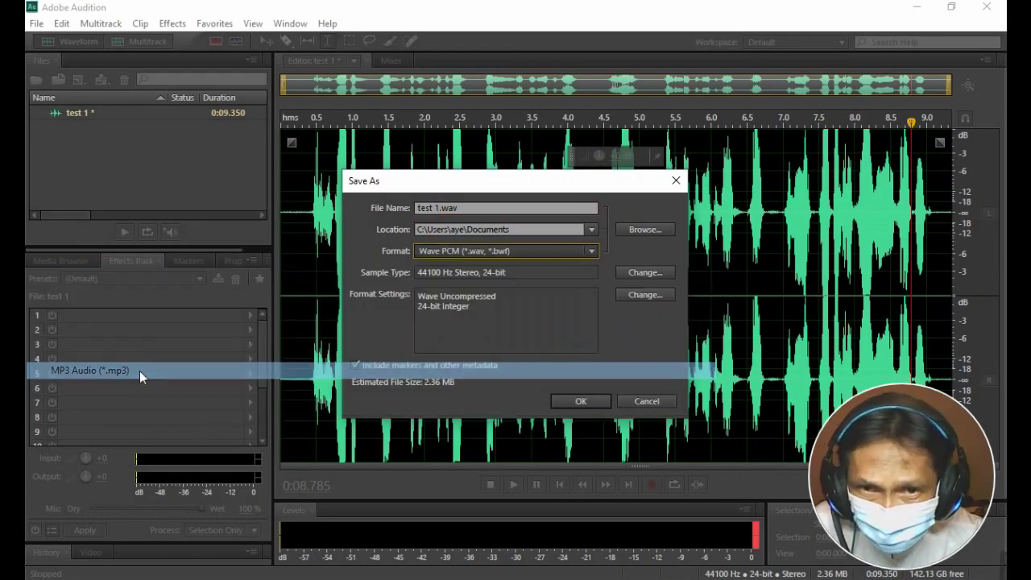
left_click(577, 402)
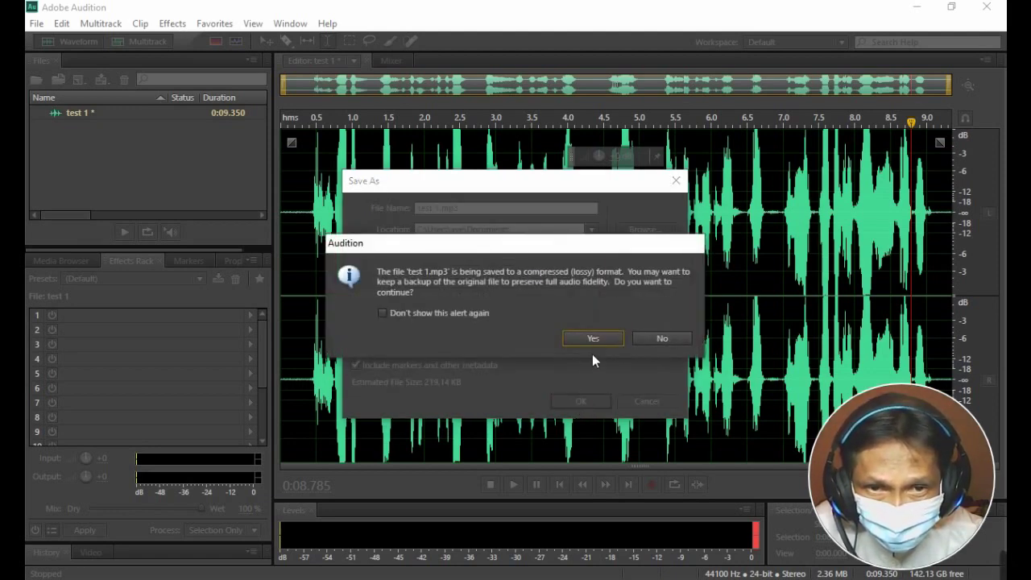
left_click(593, 339)
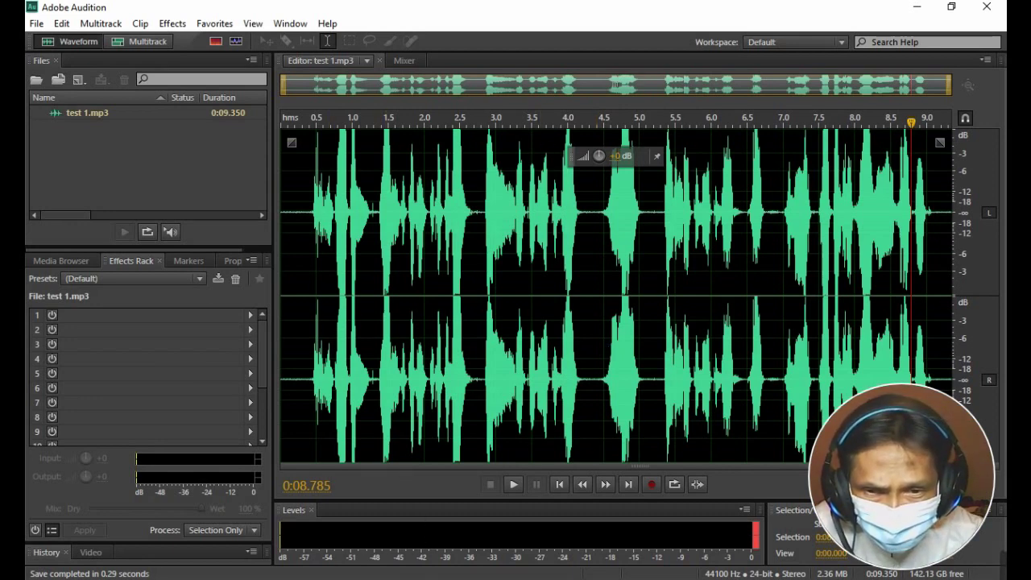
Step: Switch to File Explorer and locate the saved test 1 file in the Documents folder
mouse_move(419, 579)
left_click(419, 523)
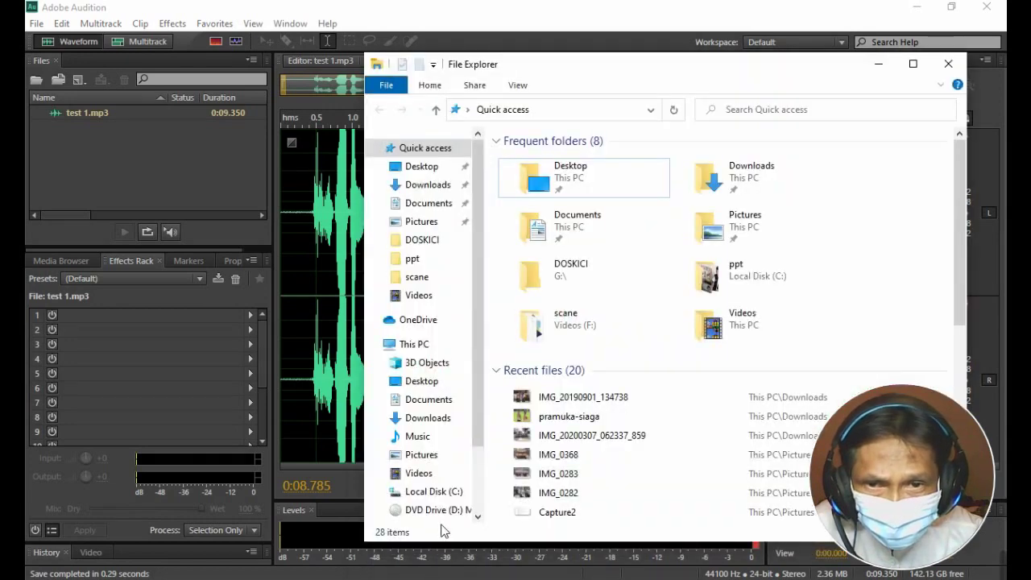
double_click(563, 225)
left_click(657, 326)
scroll(657, 326, "down", 5)
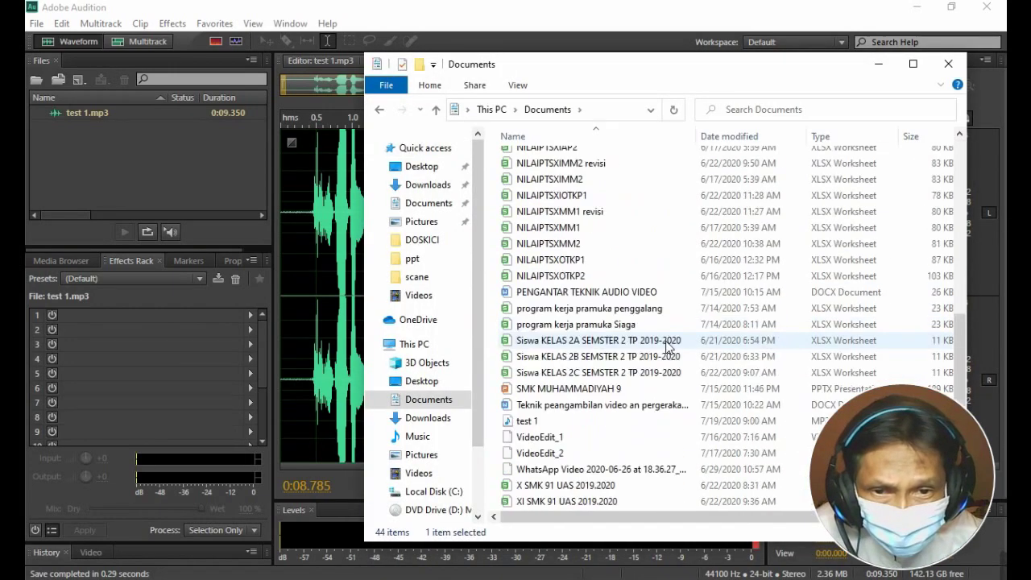
left_click(541, 423)
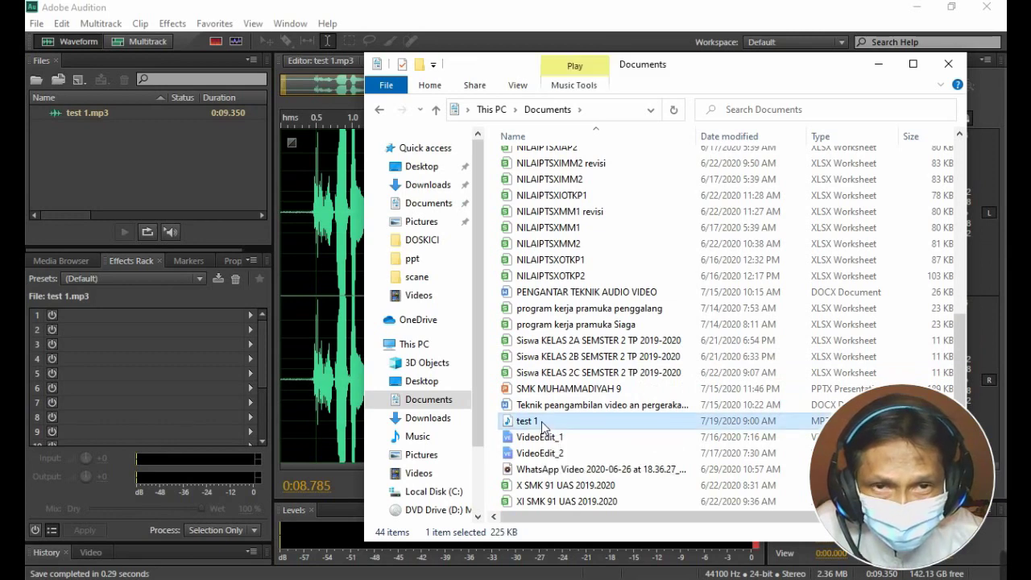
Step: Play the test 1 file in an enlarged Windows Media Player window, then close the player
right_click(541, 423)
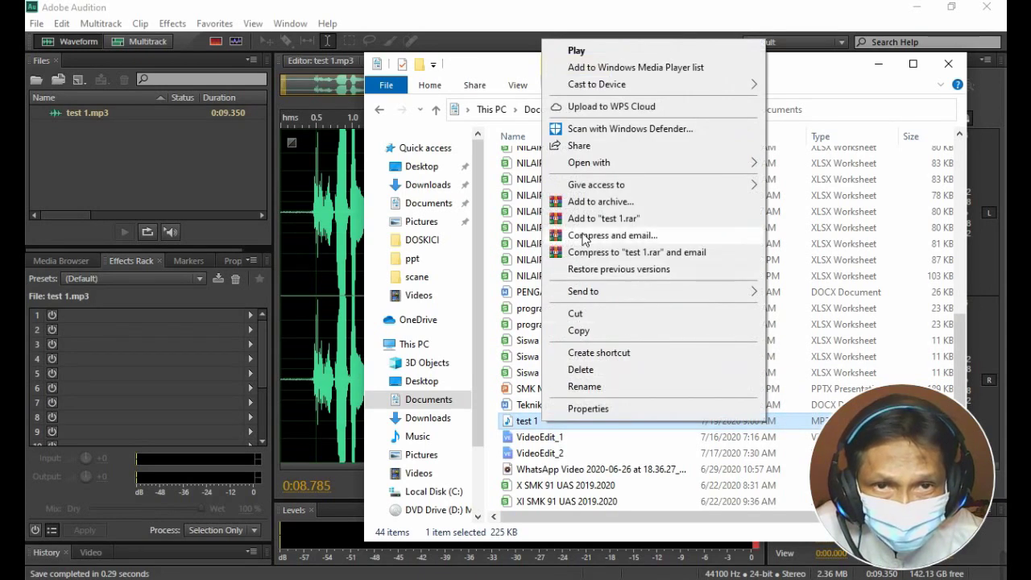
mouse_move(586, 164)
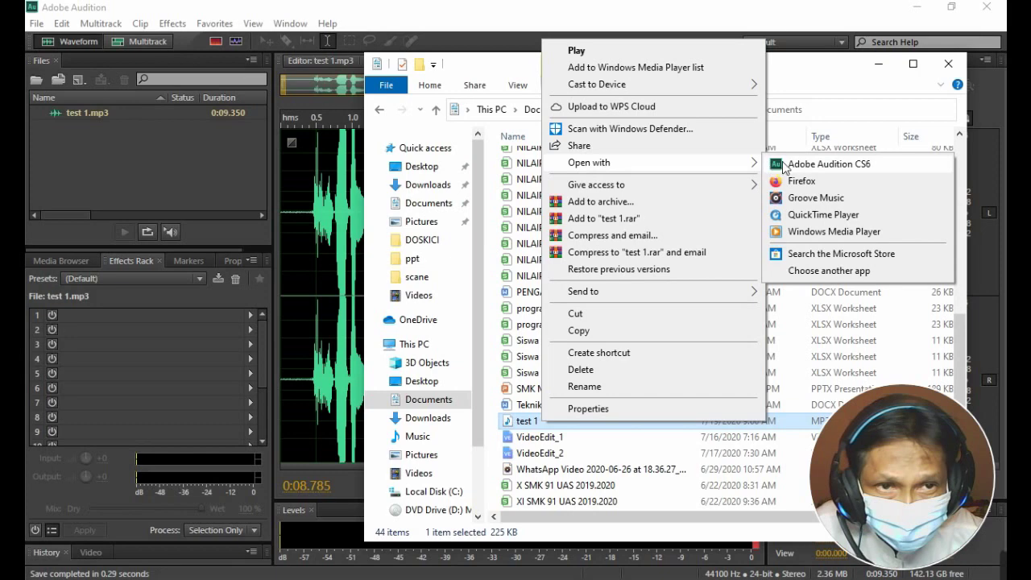
left_click(812, 235)
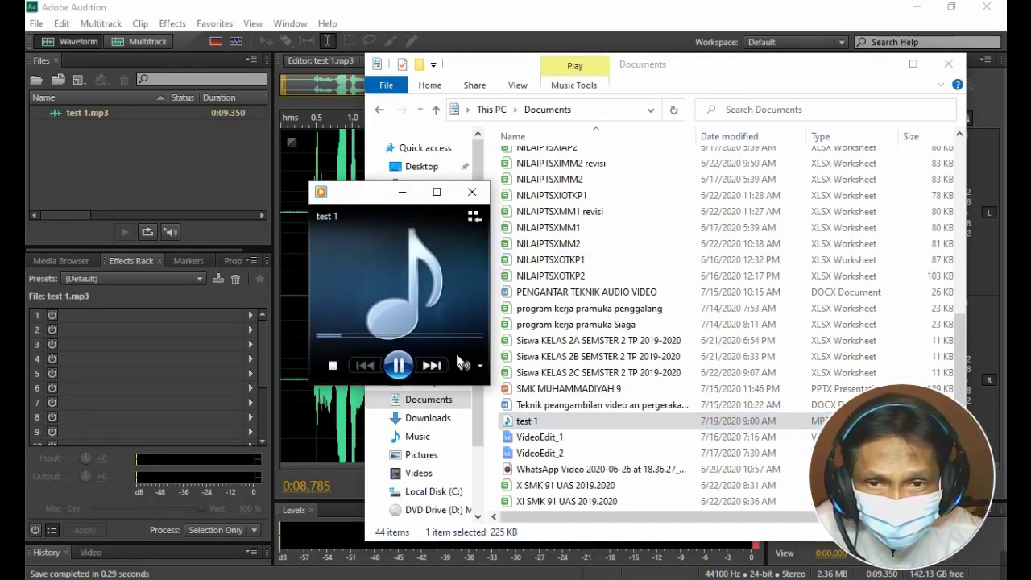
left_click(437, 191)
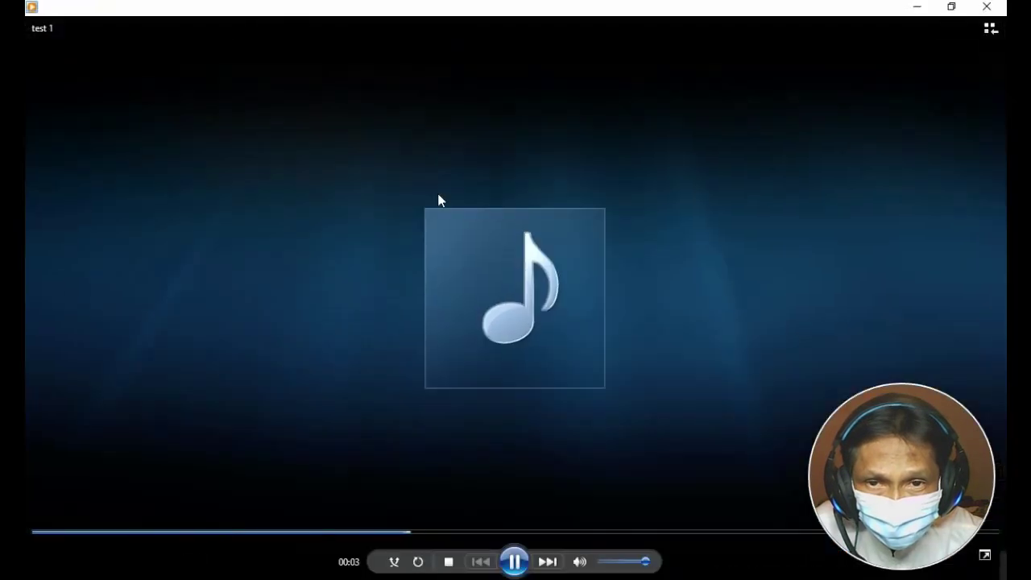
left_click(986, 6)
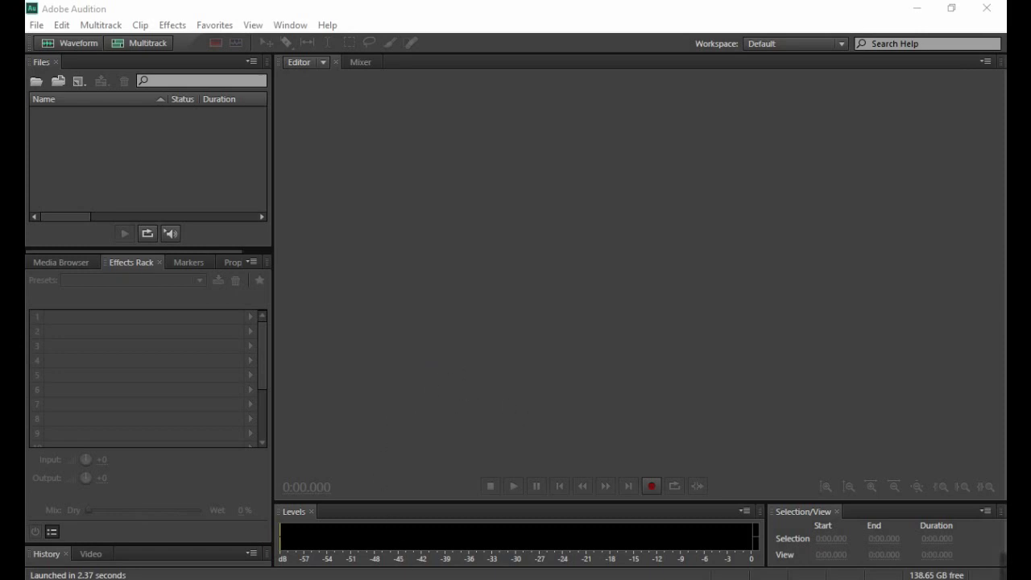
Step: Switch to File Explorer, review the music 1 and vocal files in the Avi folder, then minimize the window
key("alt+Tab")
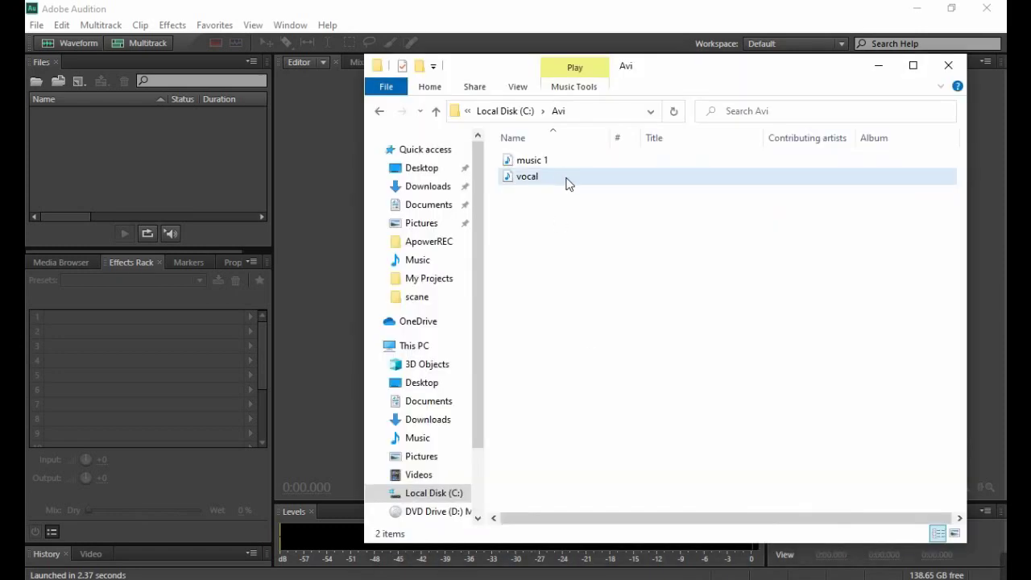
left_click(540, 215)
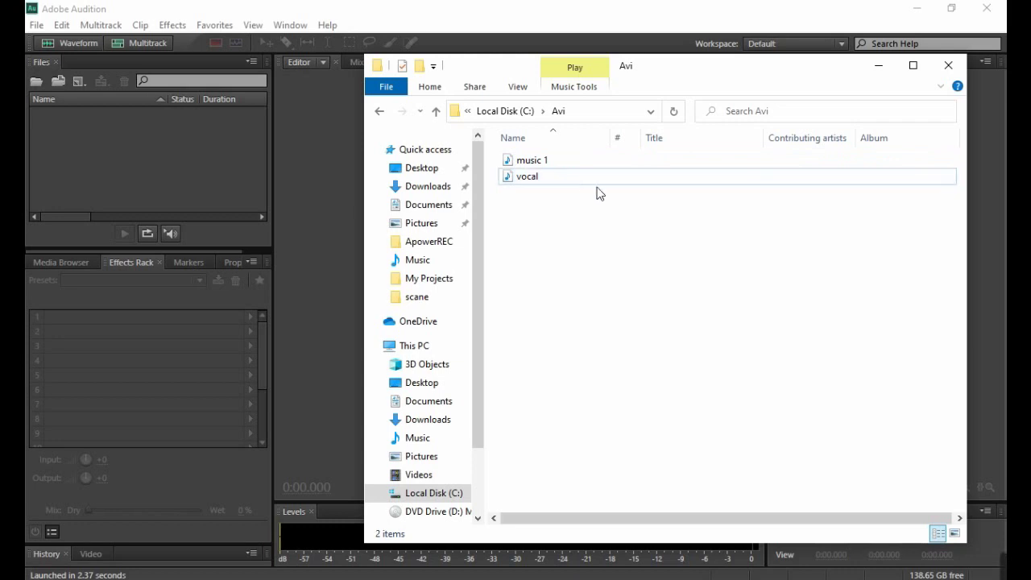
left_click(537, 183)
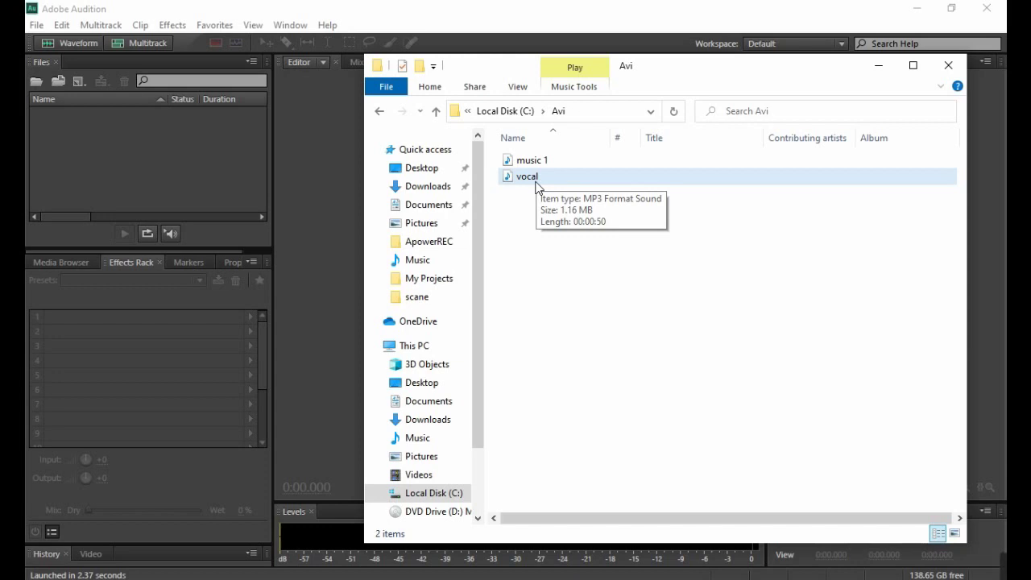
left_click(542, 203)
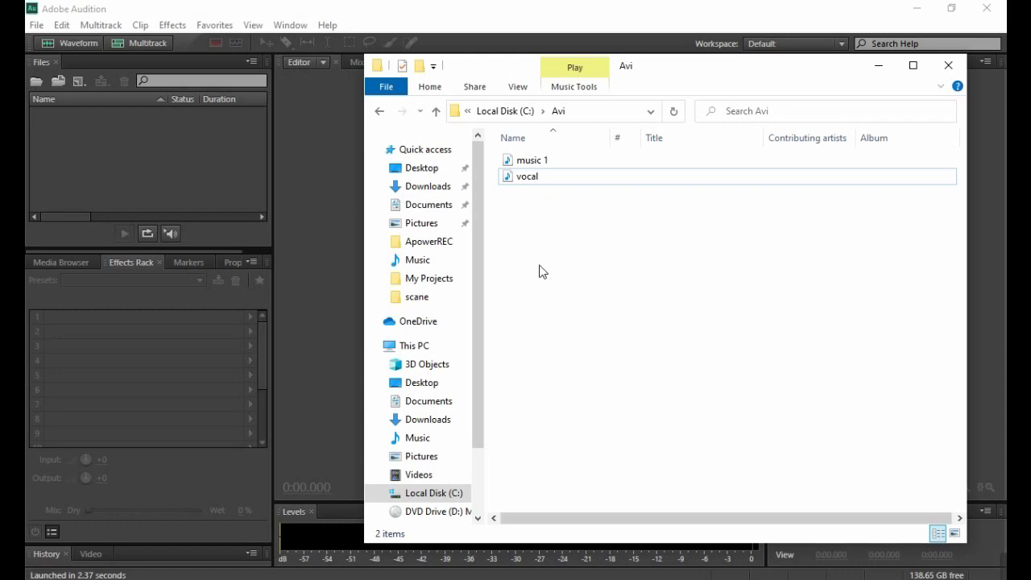
left_click(881, 66)
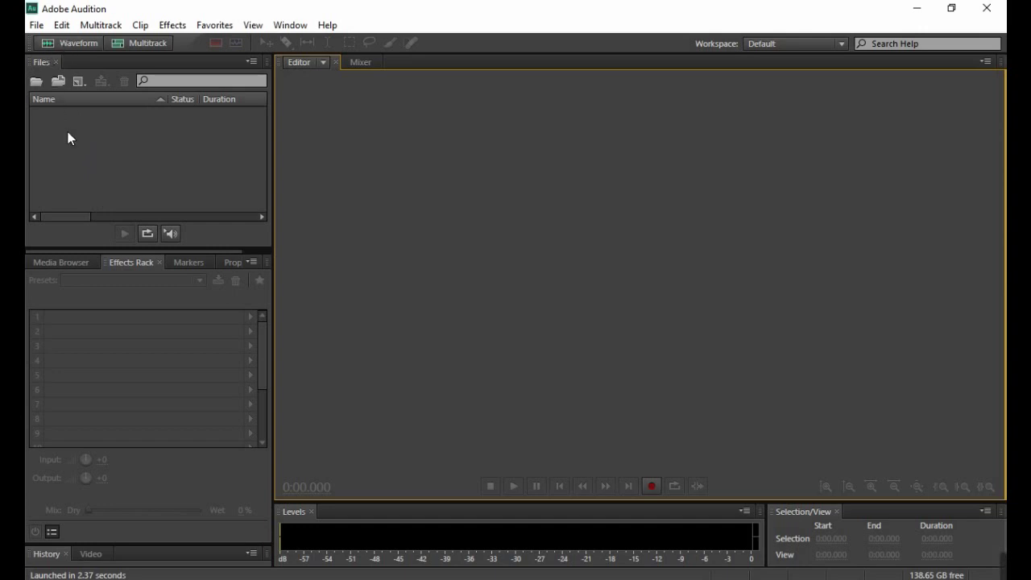
Step: Open the music 1 and vocal files from the Avi folder in Adobe Audition
left_click(37, 87)
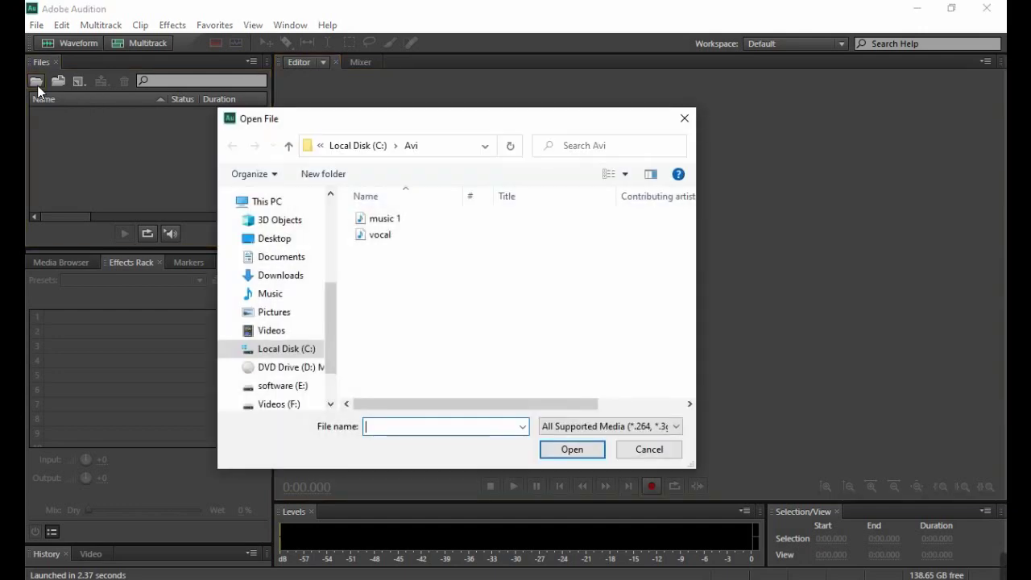
left_click(382, 222)
left_click(379, 235, "ctrl")
left_click(569, 449)
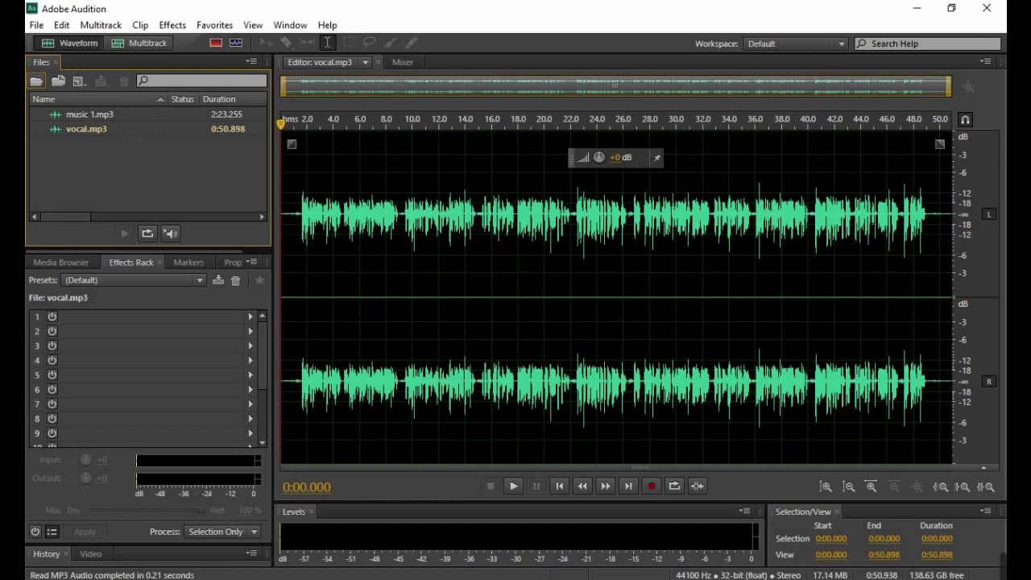
Step: Check the two source audio files in the Avi folder again and return to Adobe Audition
left_click(456, 491)
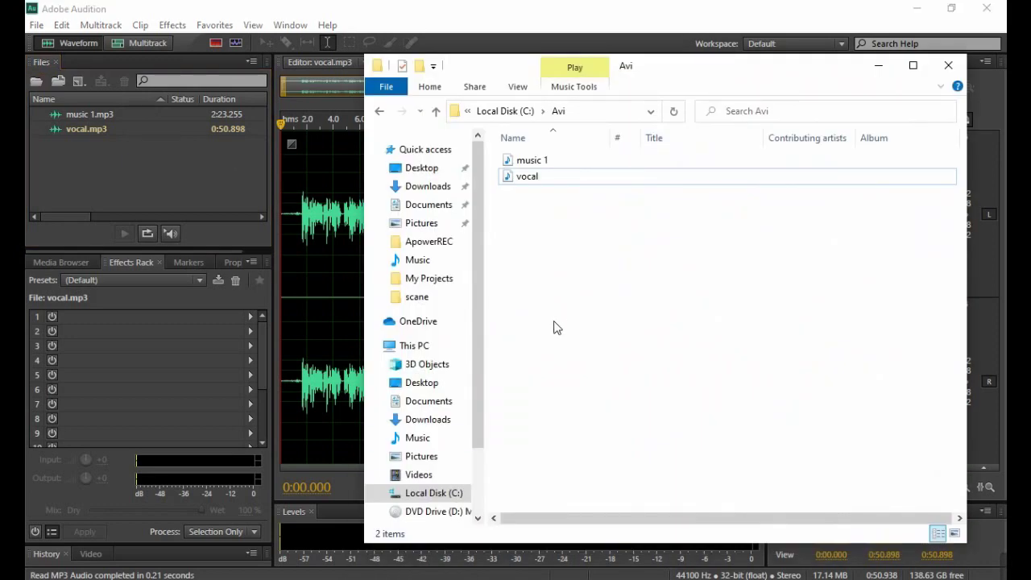
left_click(536, 163)
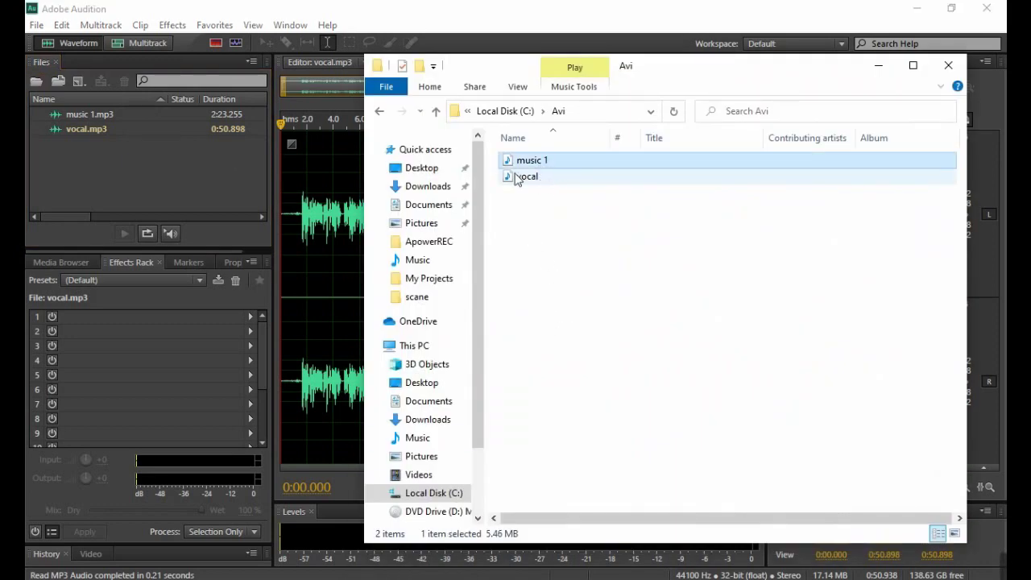
left_click(879, 66)
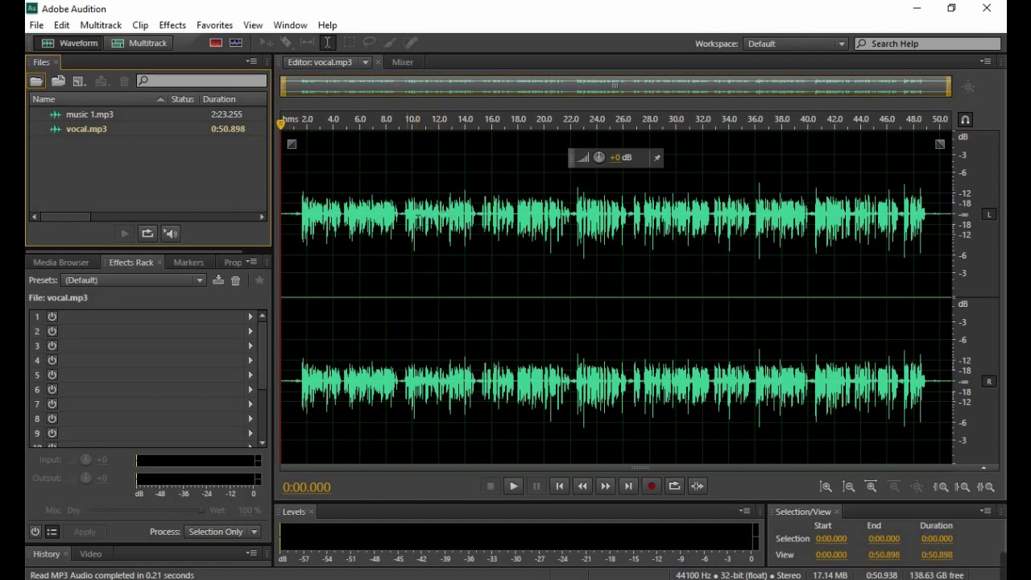
Step: Play vocal.mp3 from the beginning to about 5.9 seconds to judge its loudness
left_click(91, 133)
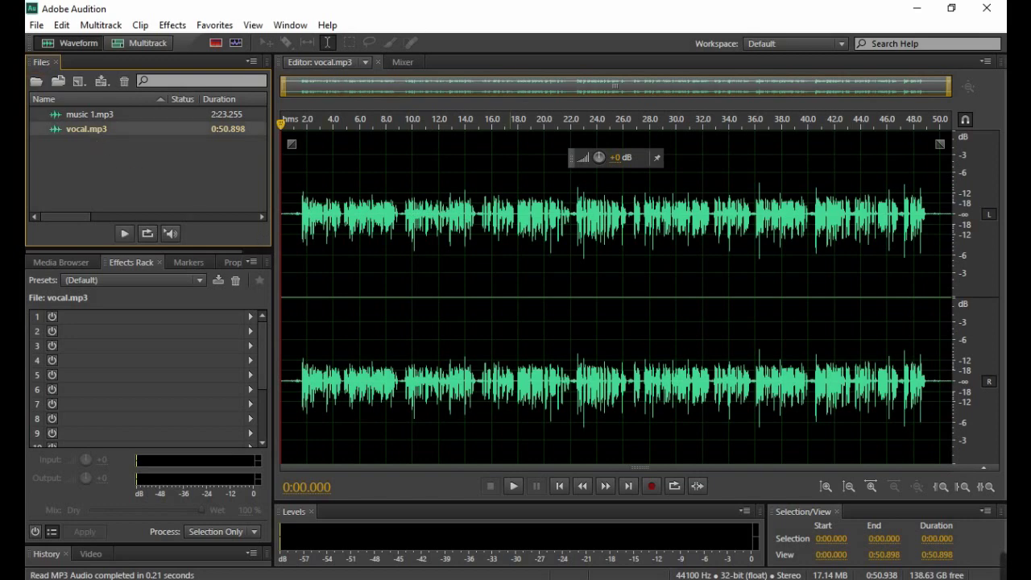
left_click(514, 486)
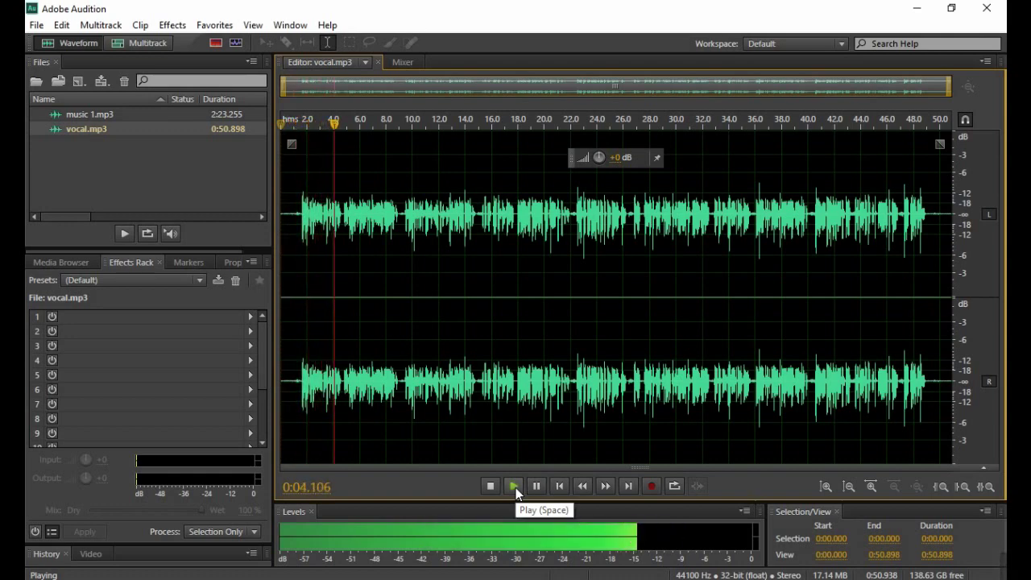
left_click(488, 486)
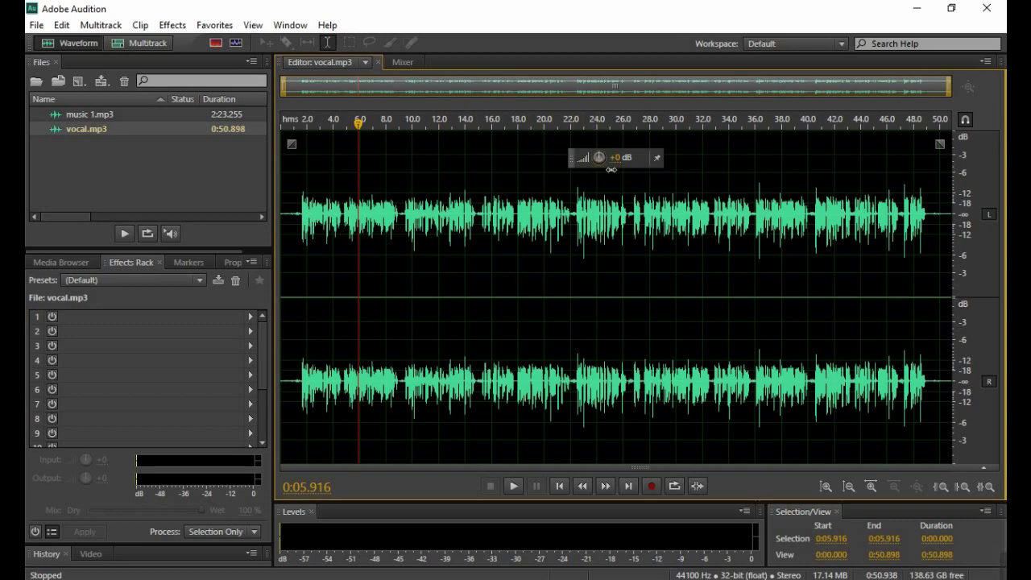
Step: Amplify the whole vocal waveform by about 8.7 dB and play its first 4.5 seconds
left_click_drag(611, 169, 633, 173)
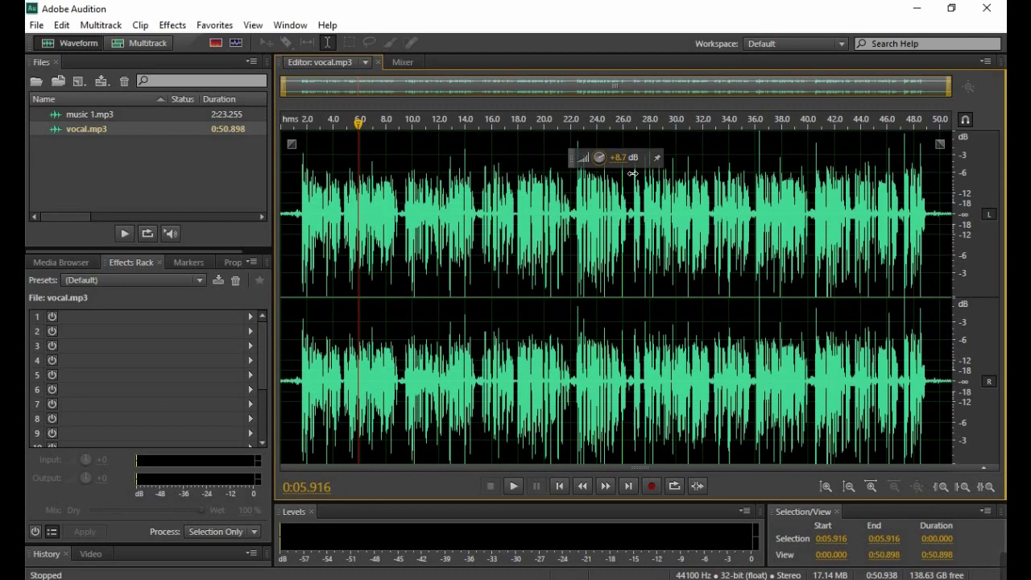
left_click_drag(633, 173, 622, 165)
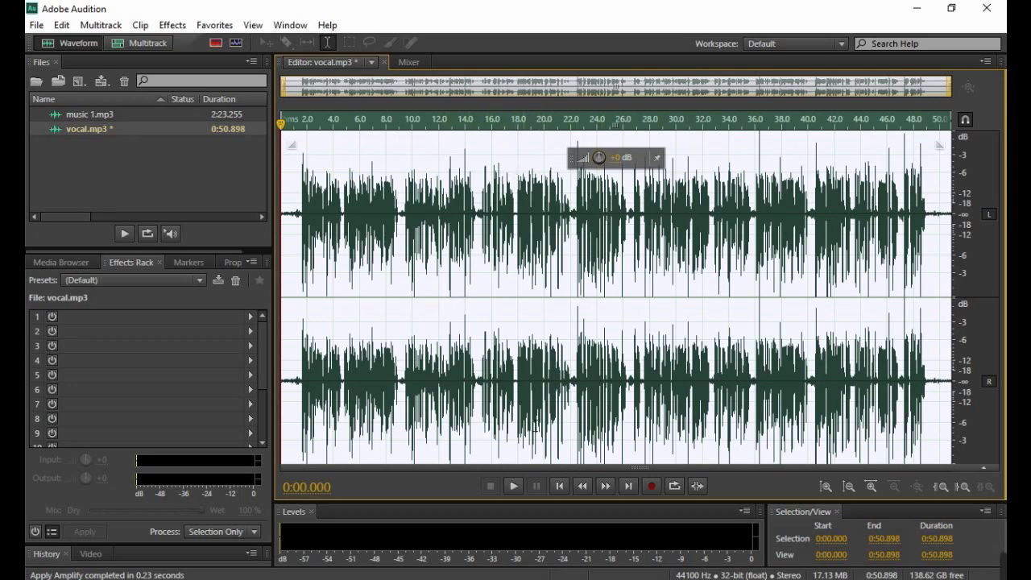
left_click(515, 486)
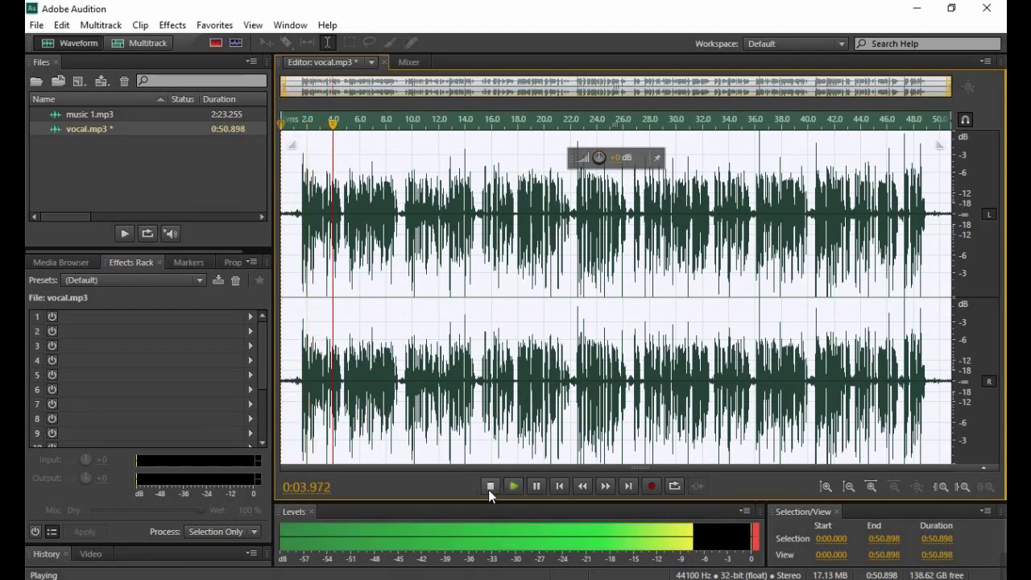
left_click(489, 486)
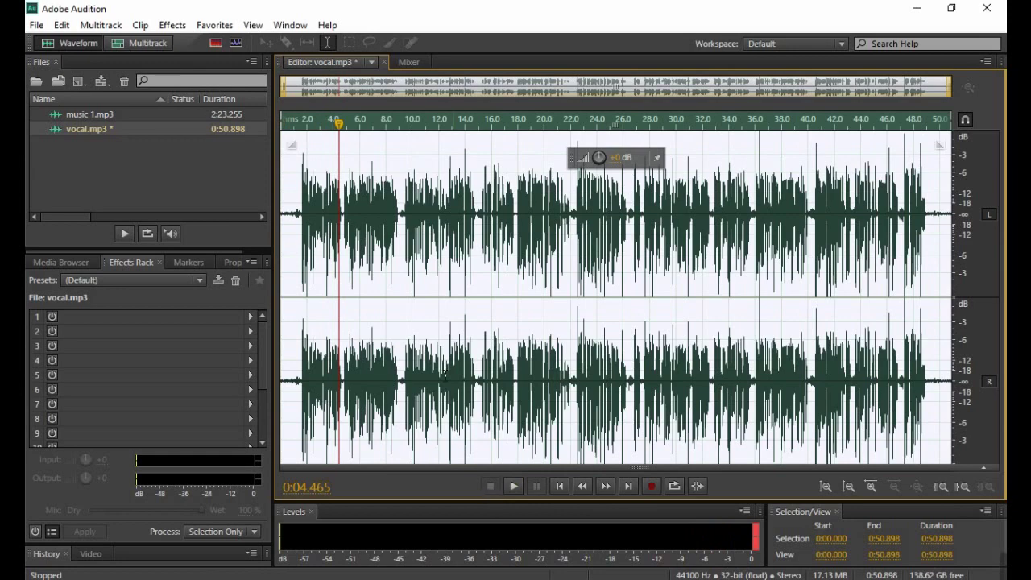
Step: Listen to the amplified vocal from 10 seconds to about 26.5 seconds
left_click(424, 336)
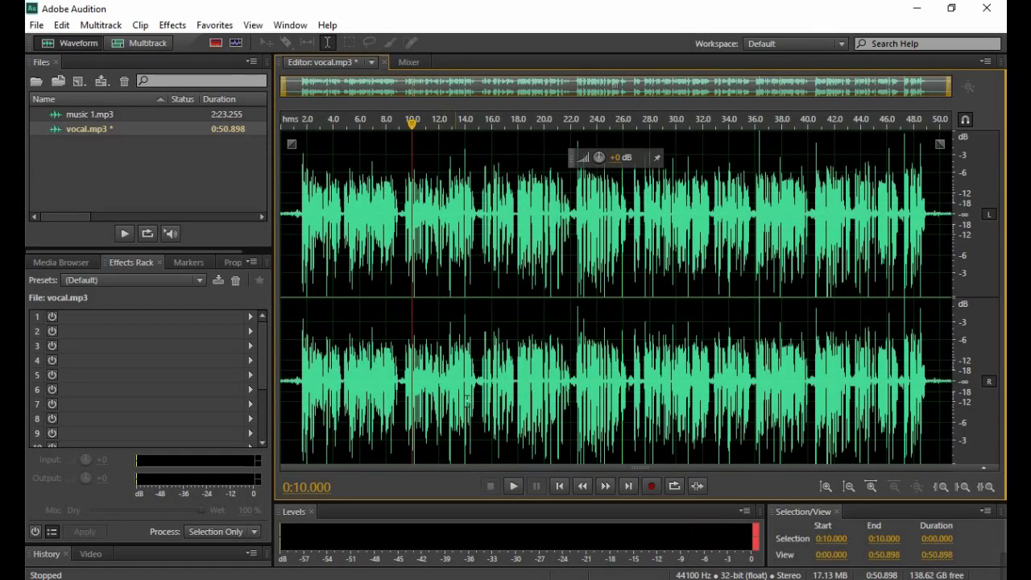
left_click(516, 486)
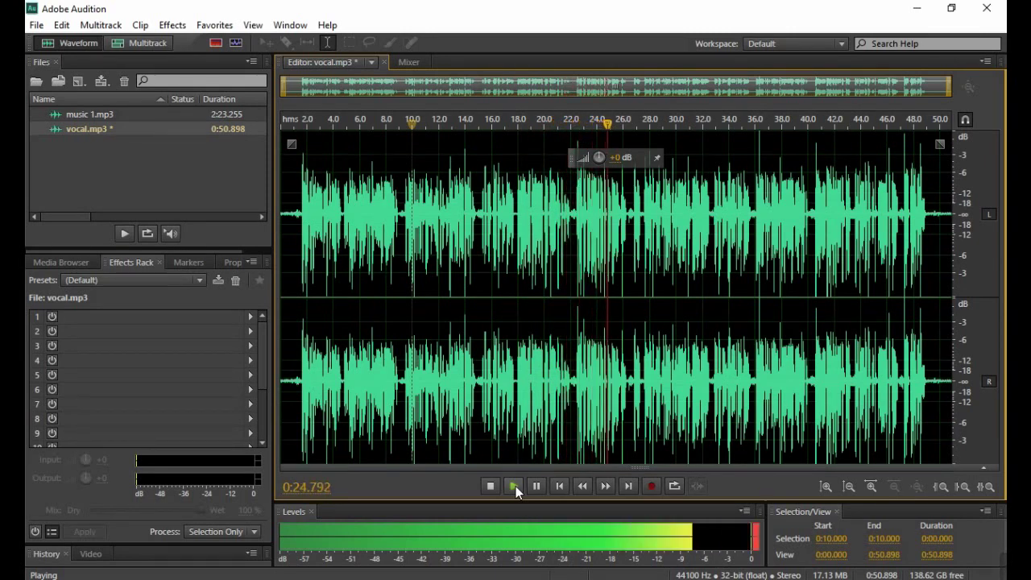
left_click(491, 487)
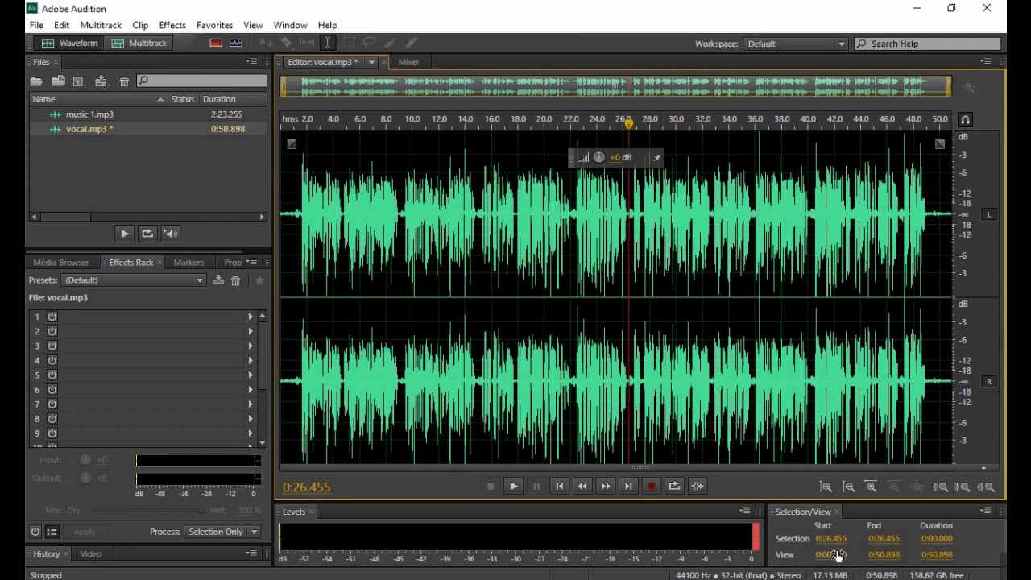
Step: Listen to the vocal between about 21.3 and 25.7 seconds to find the passage to cut
left_click(871, 487)
left_click(872, 487)
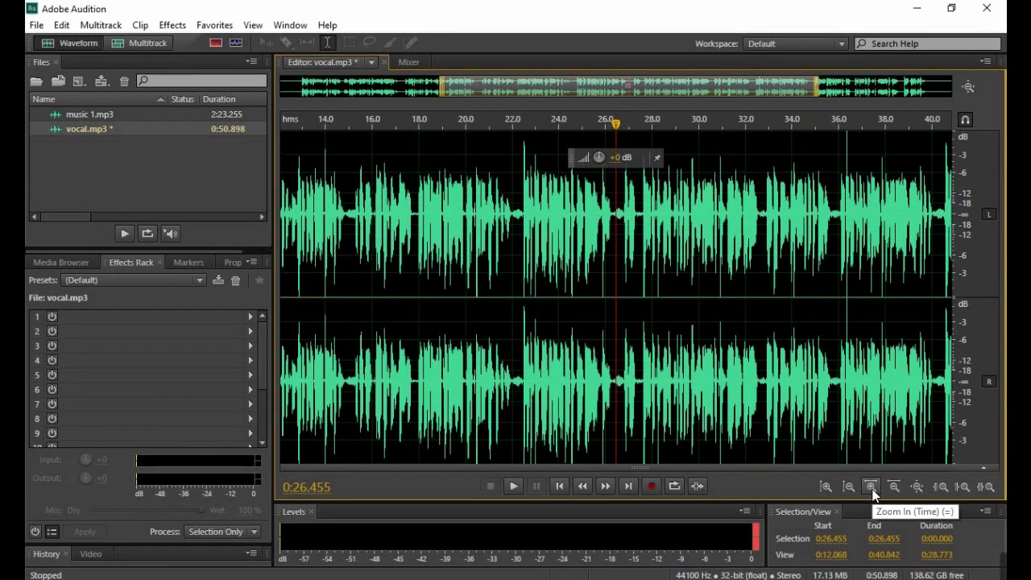
left_click(871, 487)
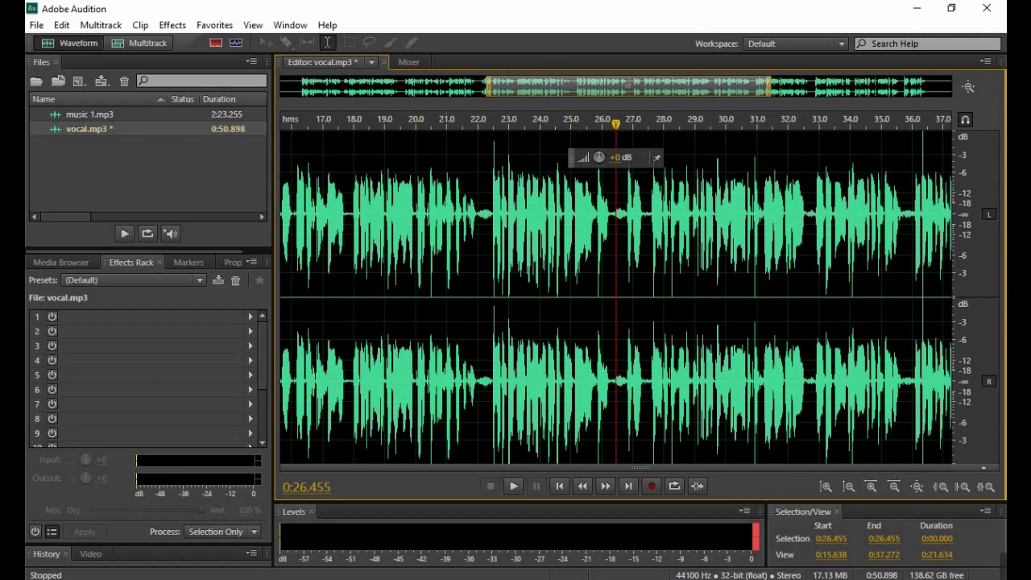
left_click(455, 129)
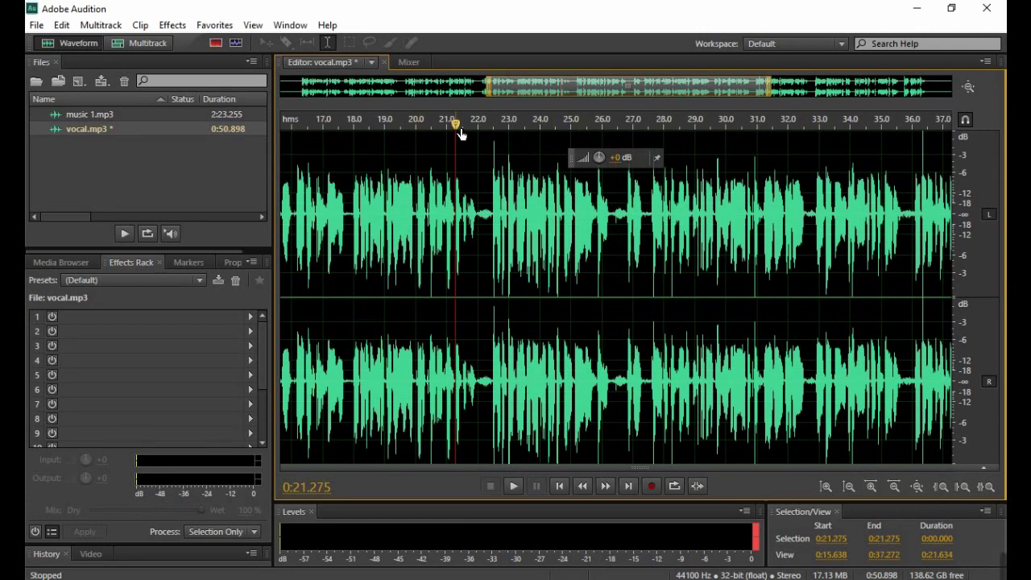
left_click(512, 486)
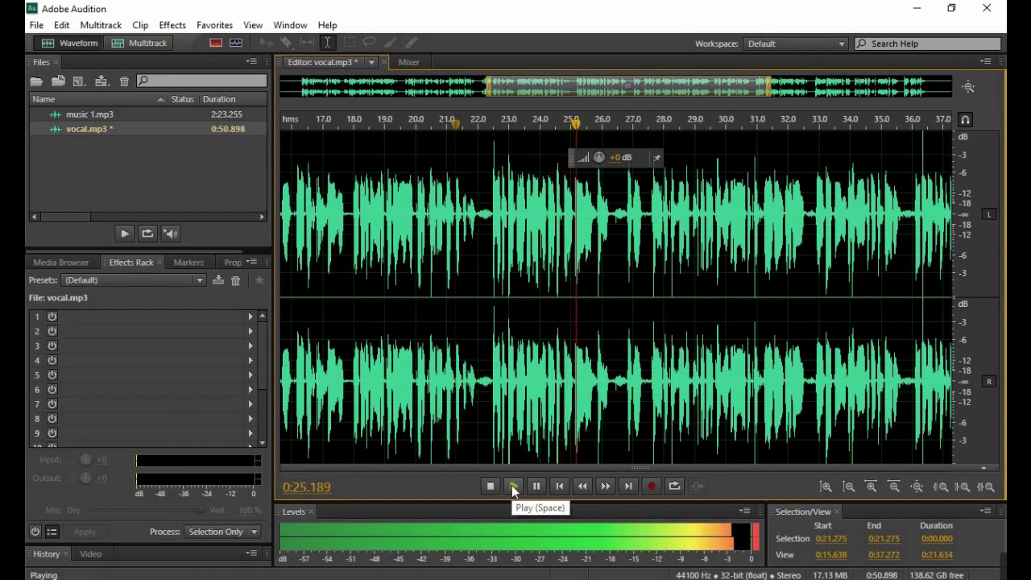
left_click(512, 486)
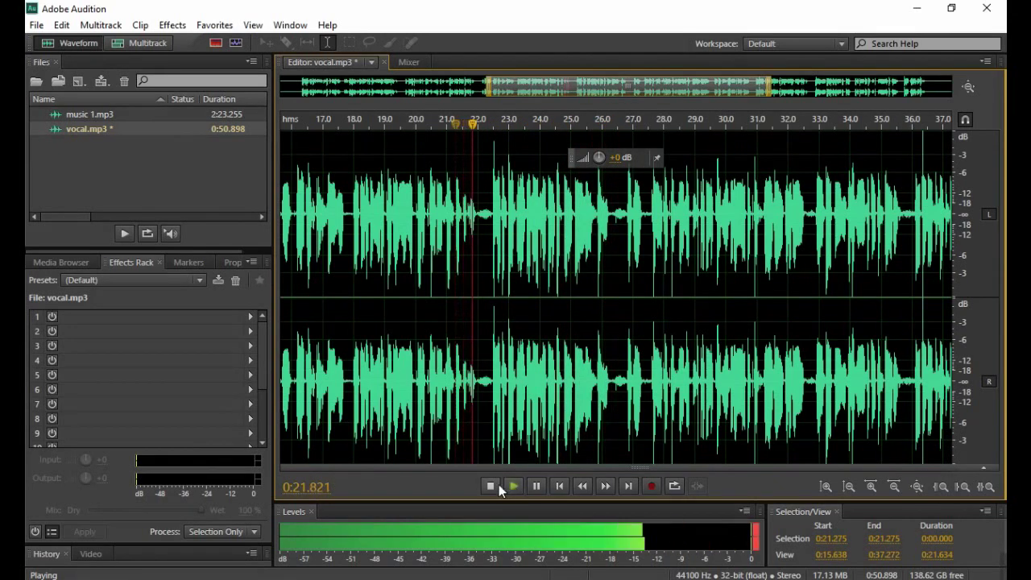
left_click(491, 484)
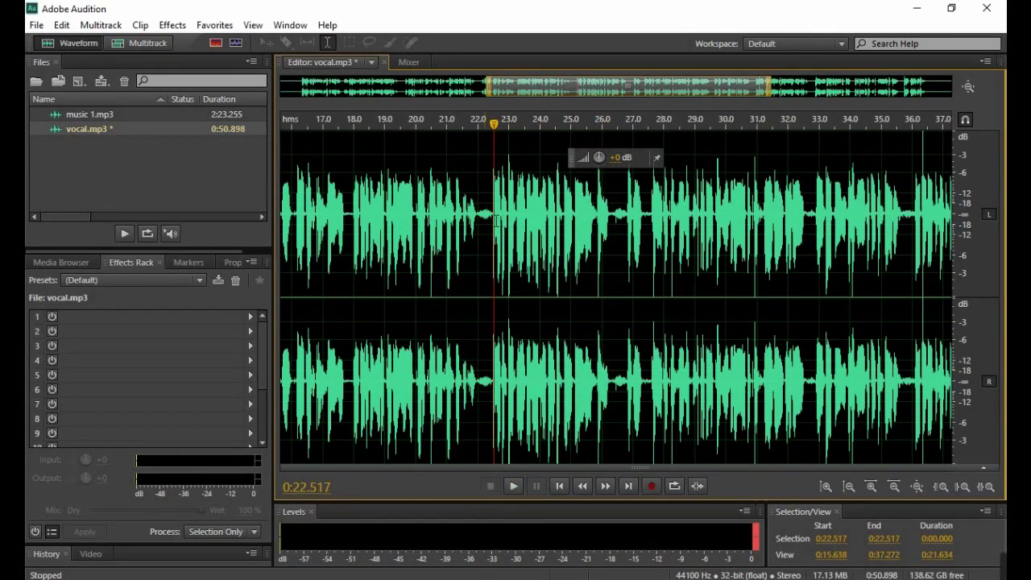
left_click(511, 485)
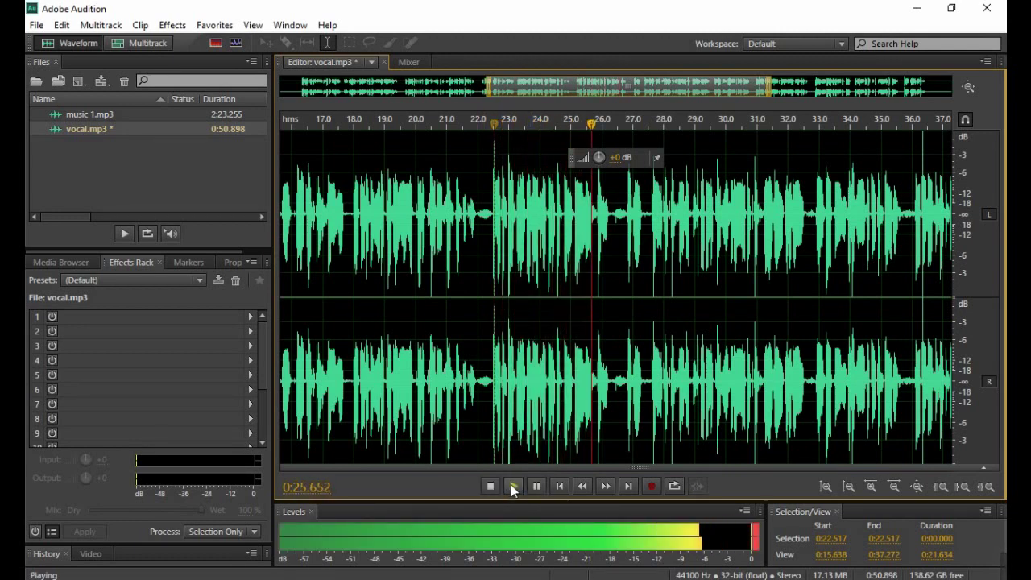
left_click(510, 484)
left_click(491, 485)
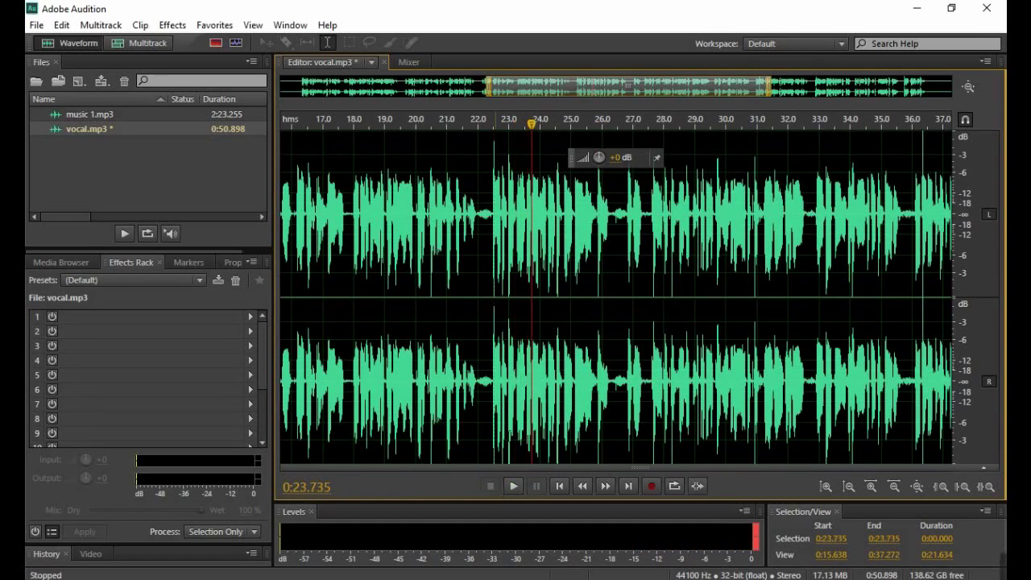
Step: Delete the vocal passage from 22.0 to about 26.5 seconds and play across the cut from about 20.4 to 23.7 seconds
left_click_drag(478, 242, 617, 241)
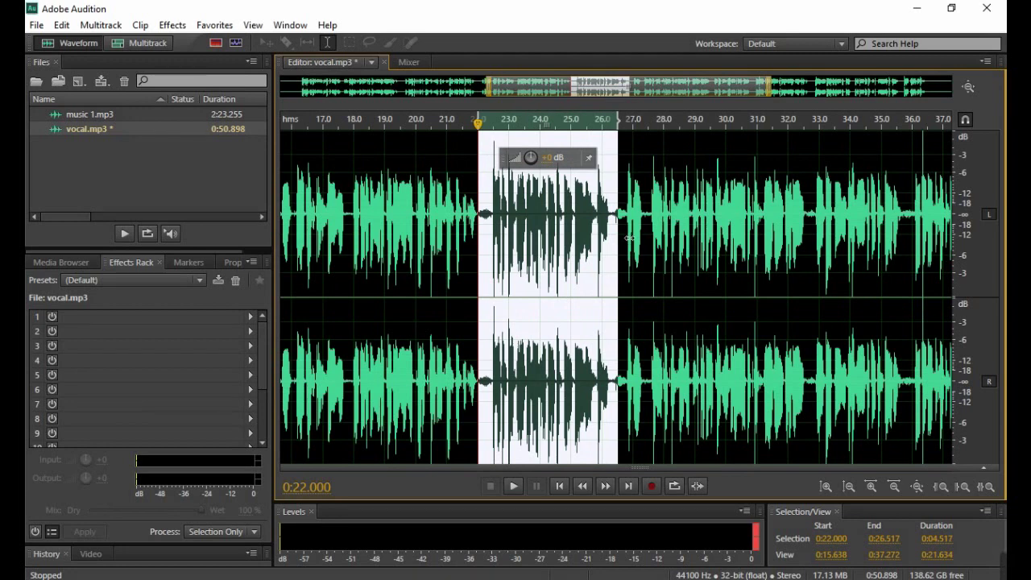
key("Delete")
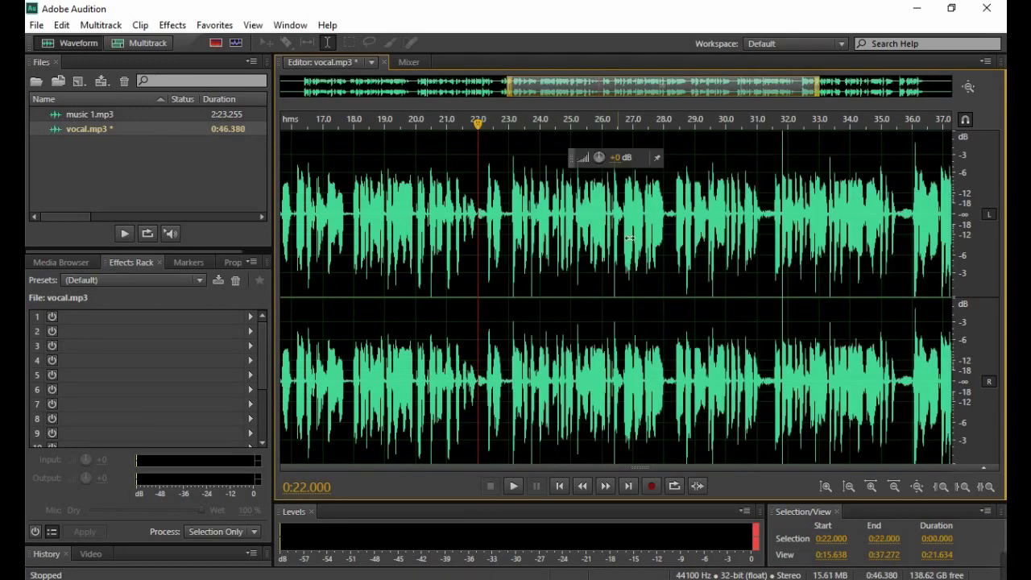
left_click(429, 123)
key("space")
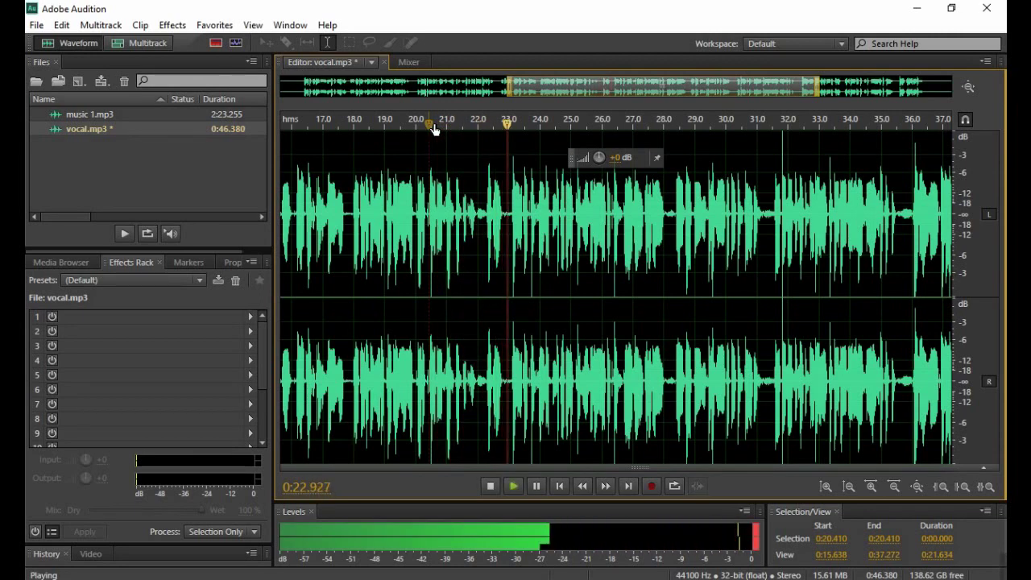
key("space")
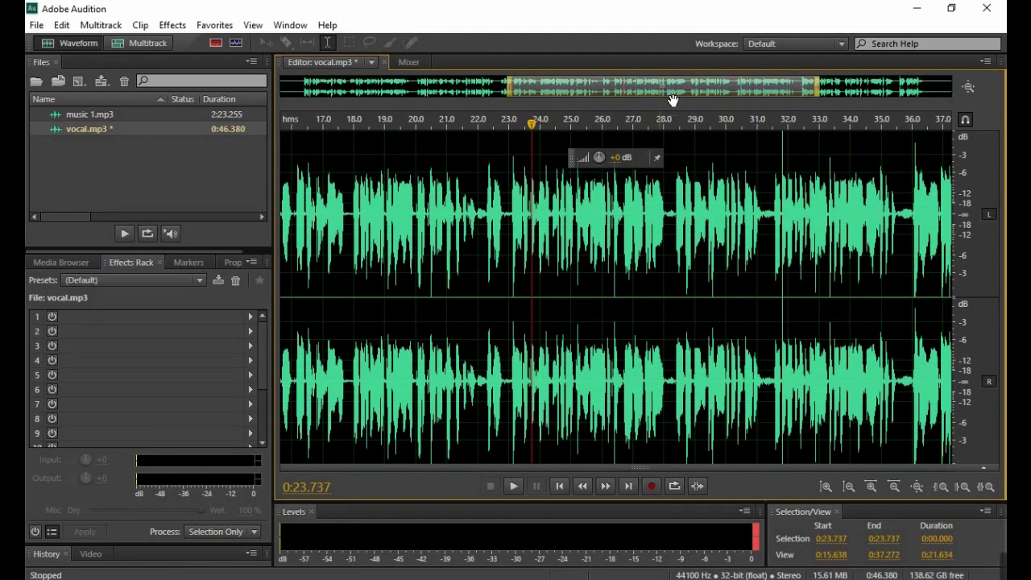
Step: Delete the silent lead-in of about 1.6 seconds at the start of the vocal
left_click_drag(676, 98, 442, 98)
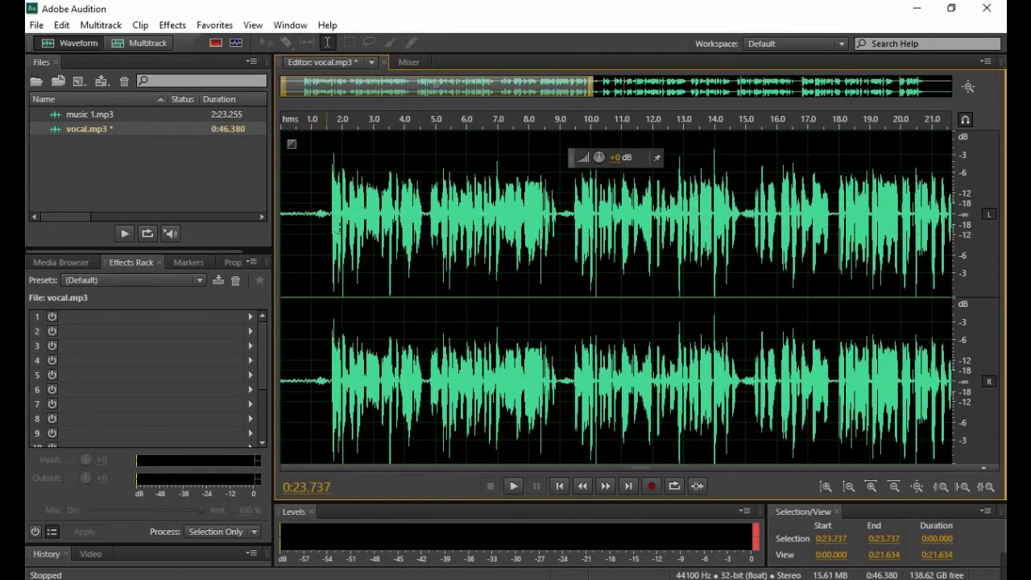
left_click_drag(330, 229, 286, 229)
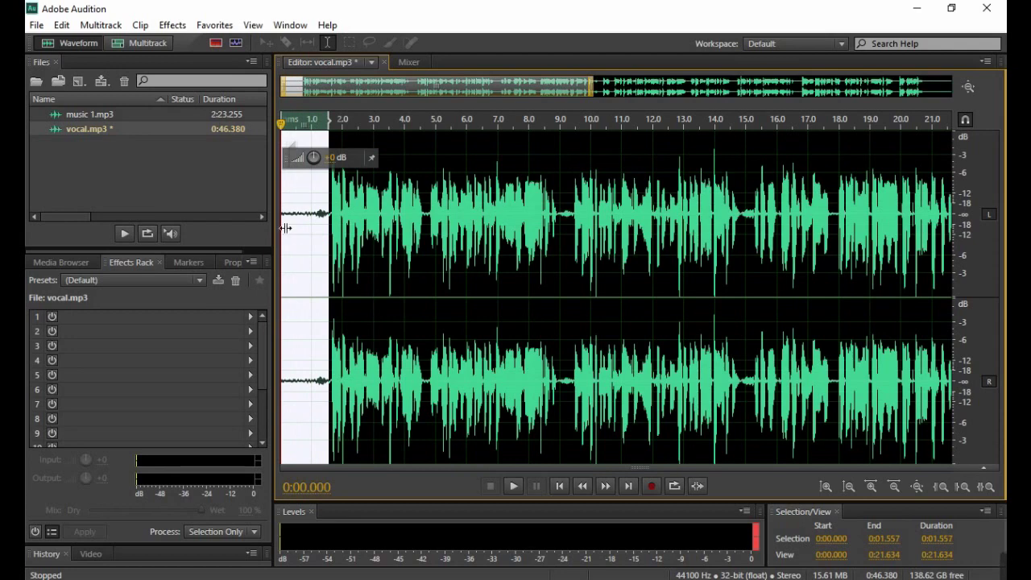
key("Delete")
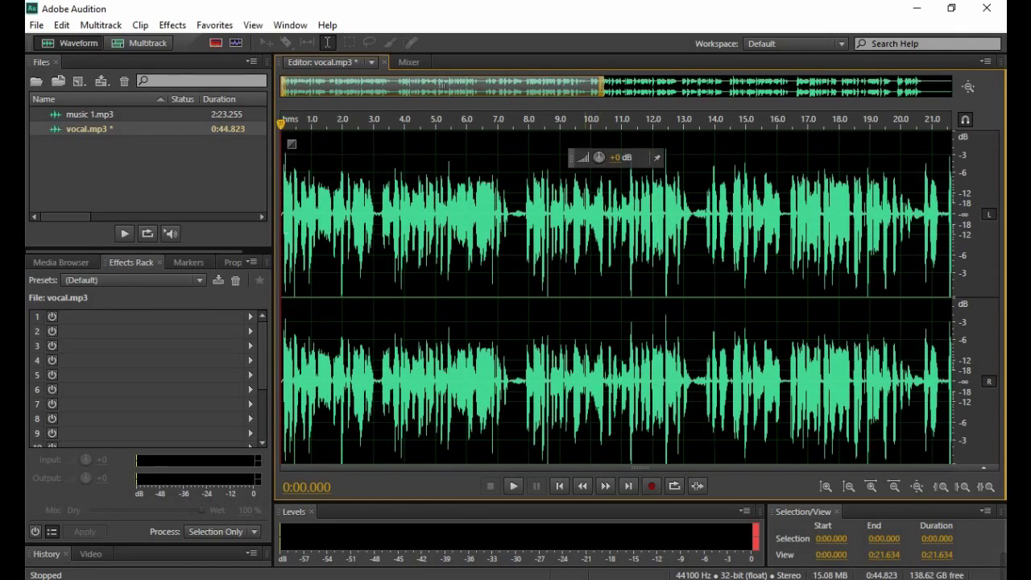
Step: Delete the trailing silence after 43 seconds and play the trimmed vocal from the beginning to about 2.6 seconds
left_click_drag(512, 98, 892, 103)
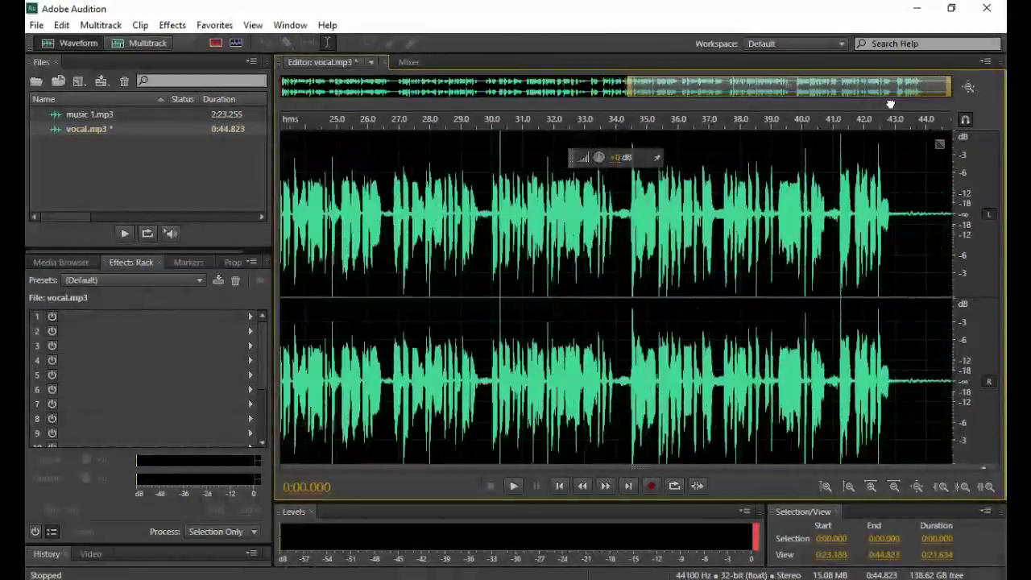
left_click_drag(896, 223, 981, 214)
key("Delete")
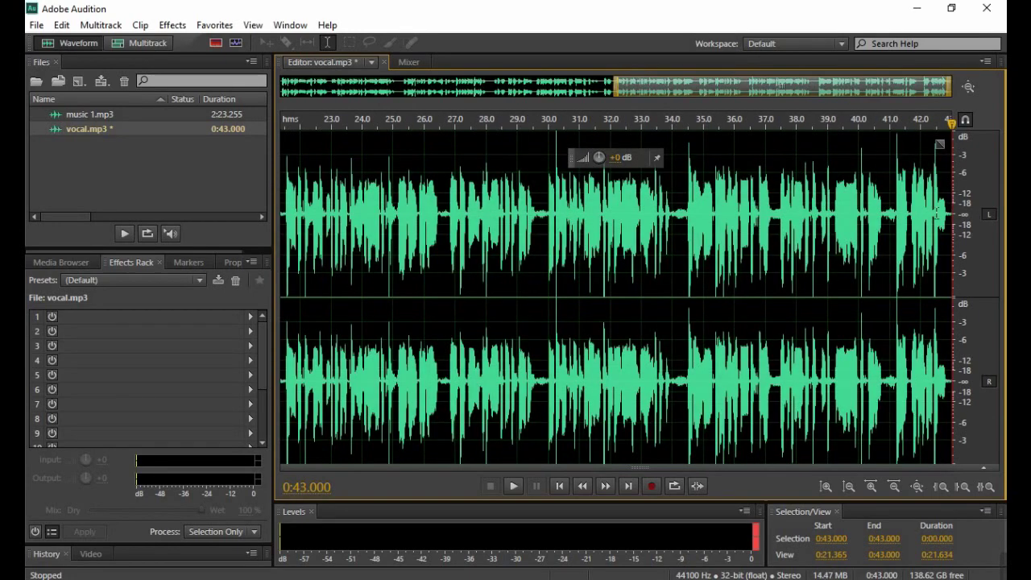
left_click(557, 488)
left_click(512, 486)
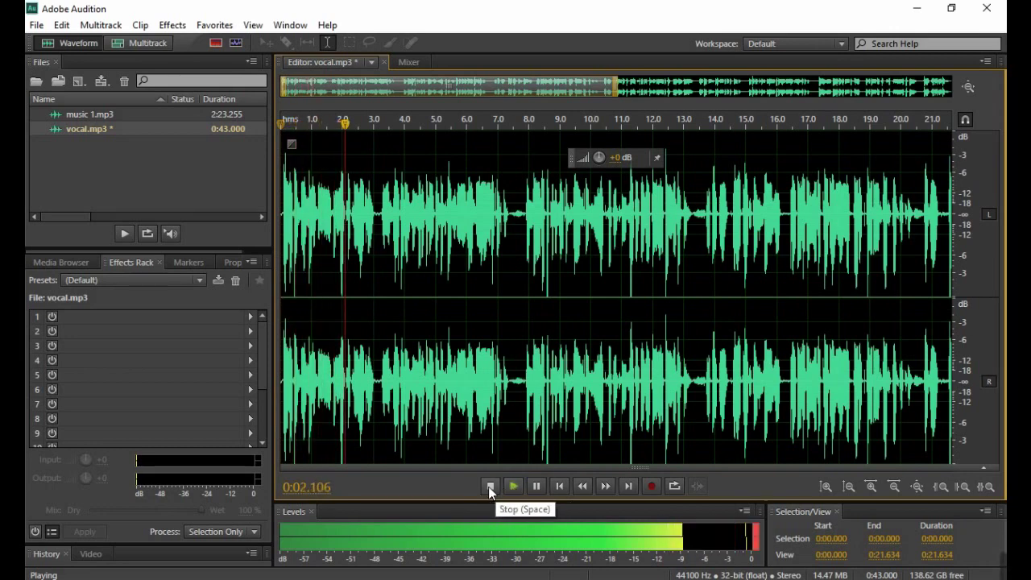
left_click(489, 486)
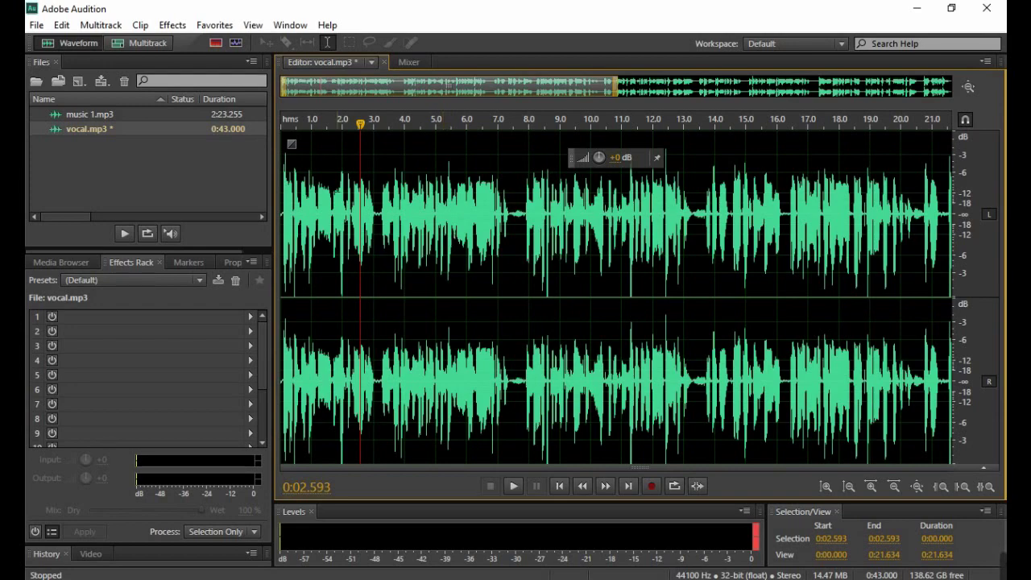
left_click(174, 25)
mouse_move(258, 265)
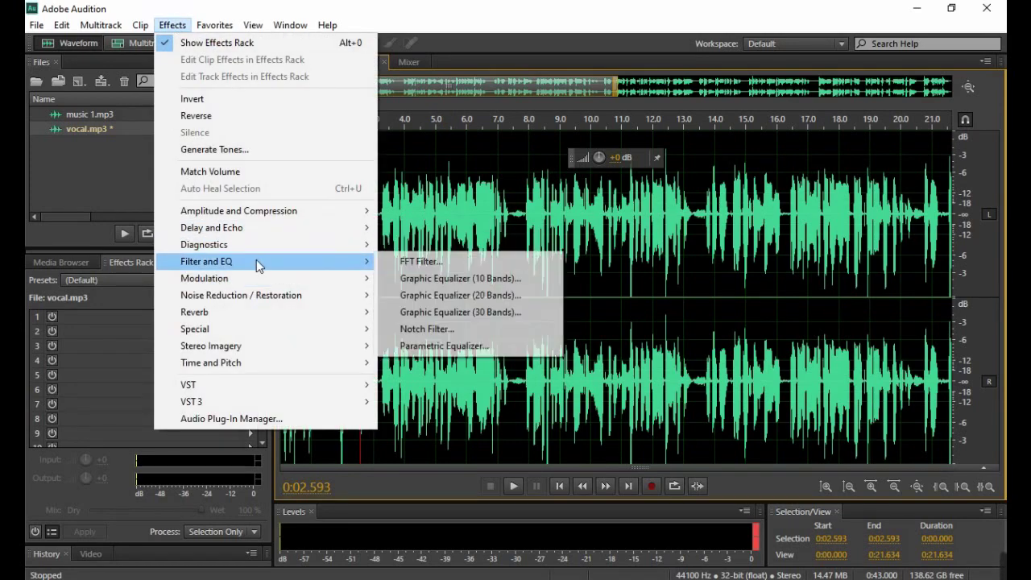
mouse_move(202, 332)
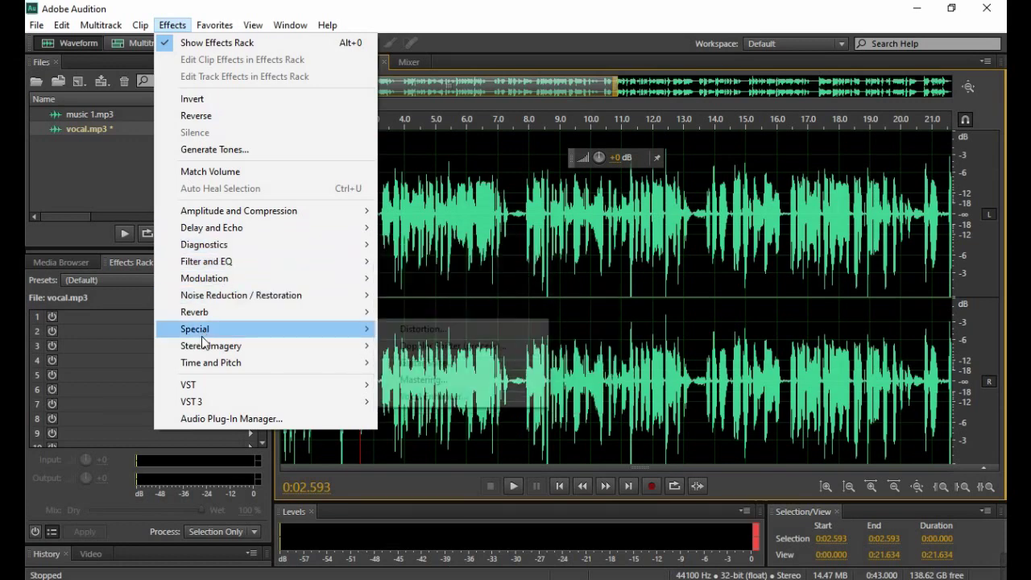
left_click(170, 26)
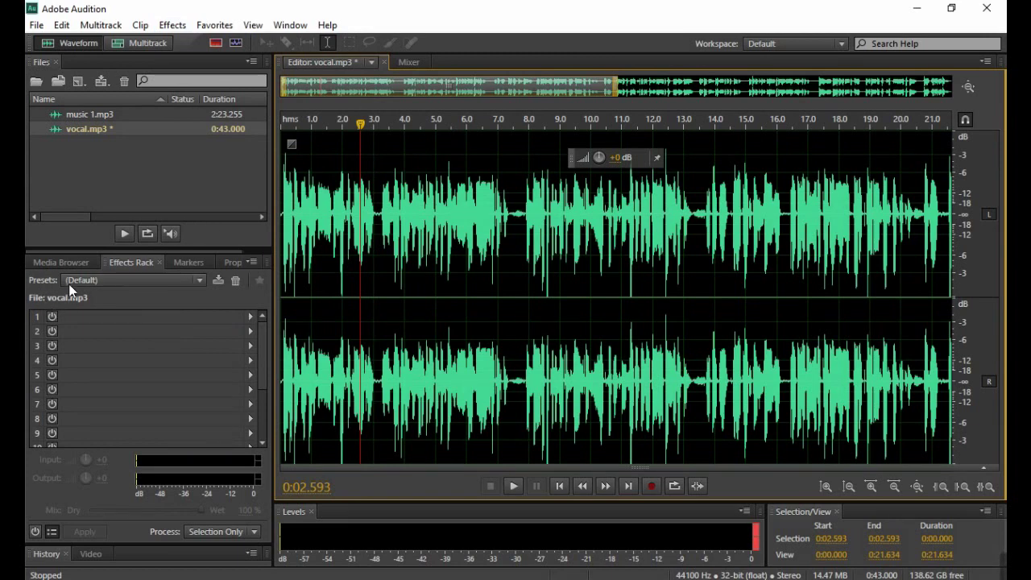
Step: Load the Radio Announcer Voice preset into the effects rack and preview the vocal from about 2.6 to 5.5 seconds
left_click(200, 279)
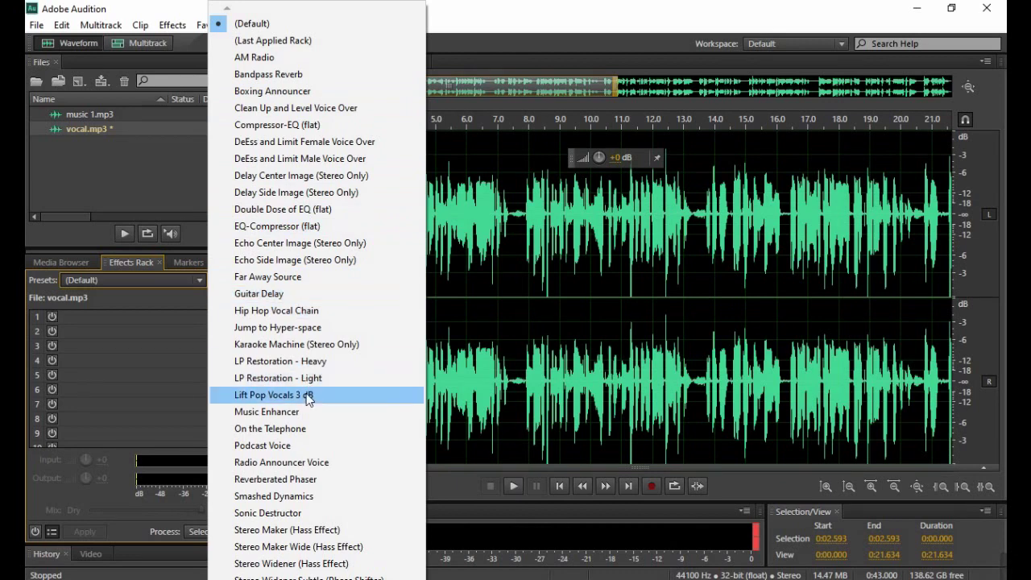
left_click(314, 464)
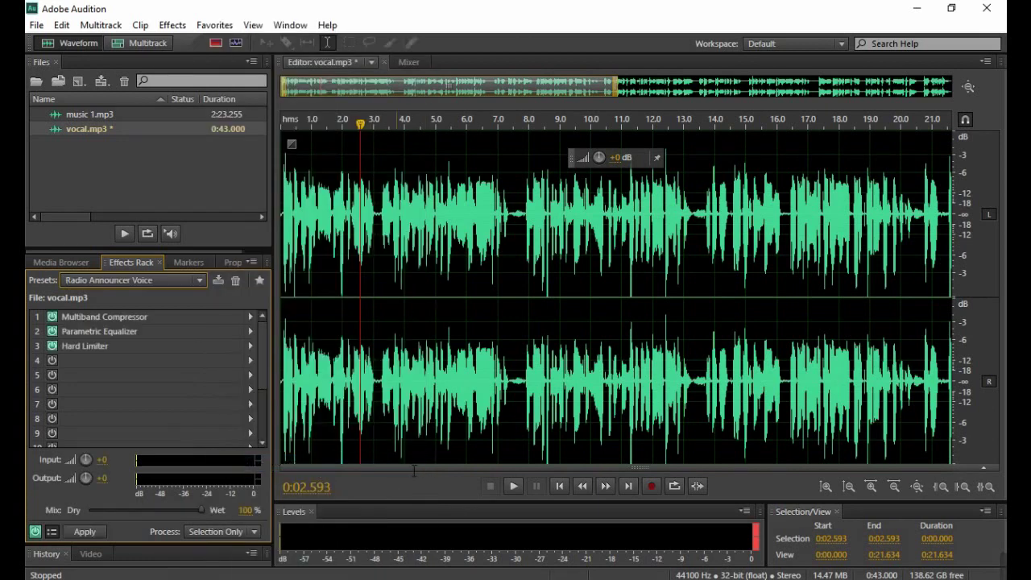
left_click(514, 486)
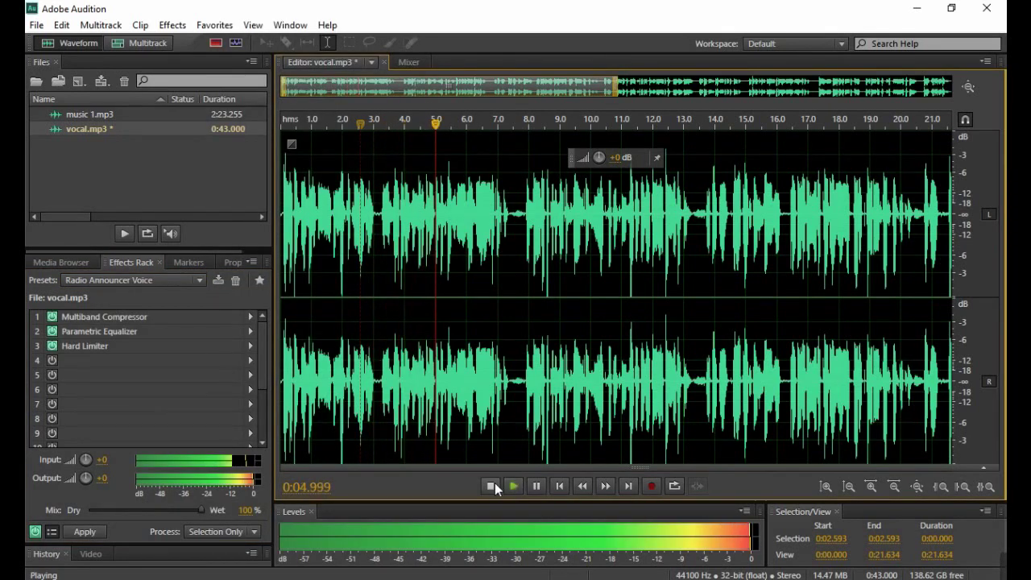
left_click(493, 486)
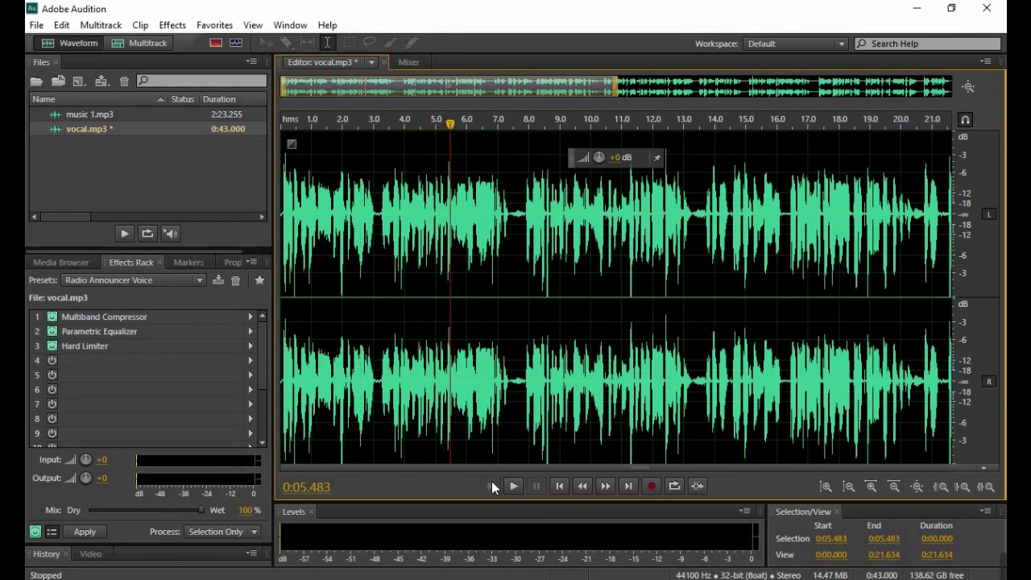
Step: Apply the effects rack to the whole vocal and play the result from the beginning to about 6.1 seconds
left_click(84, 532)
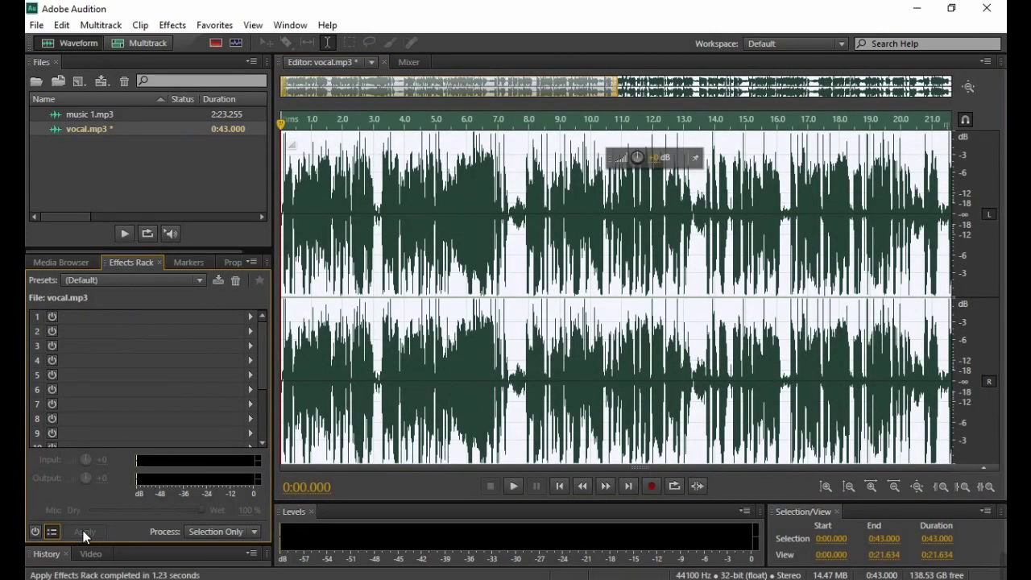
left_click(562, 489)
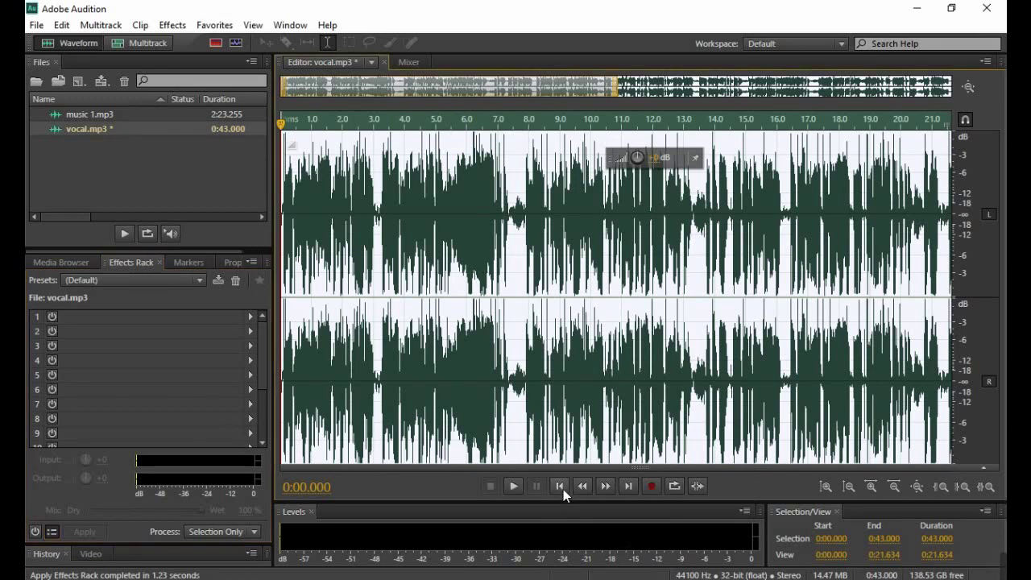
left_click(515, 487)
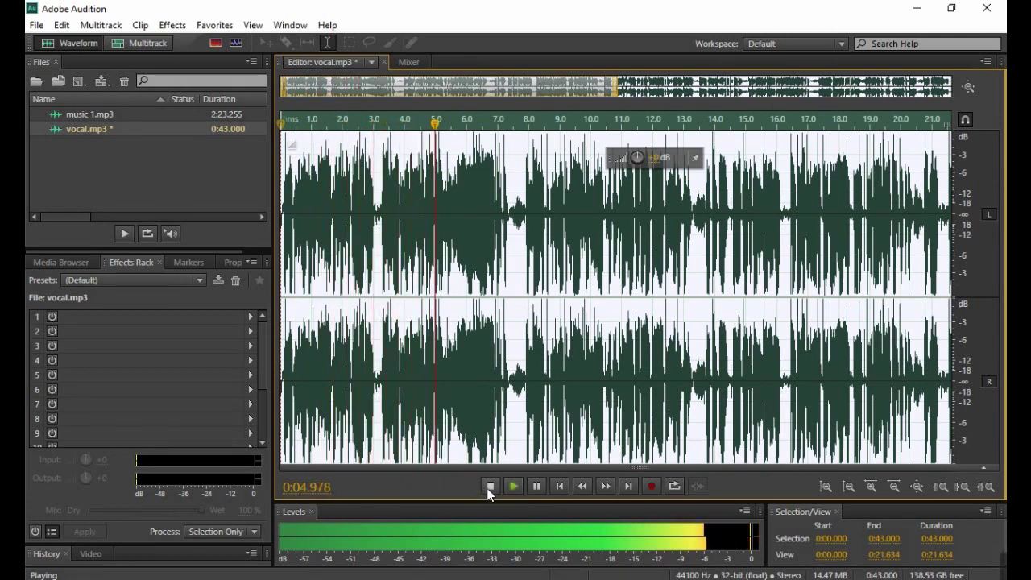
left_click(488, 488)
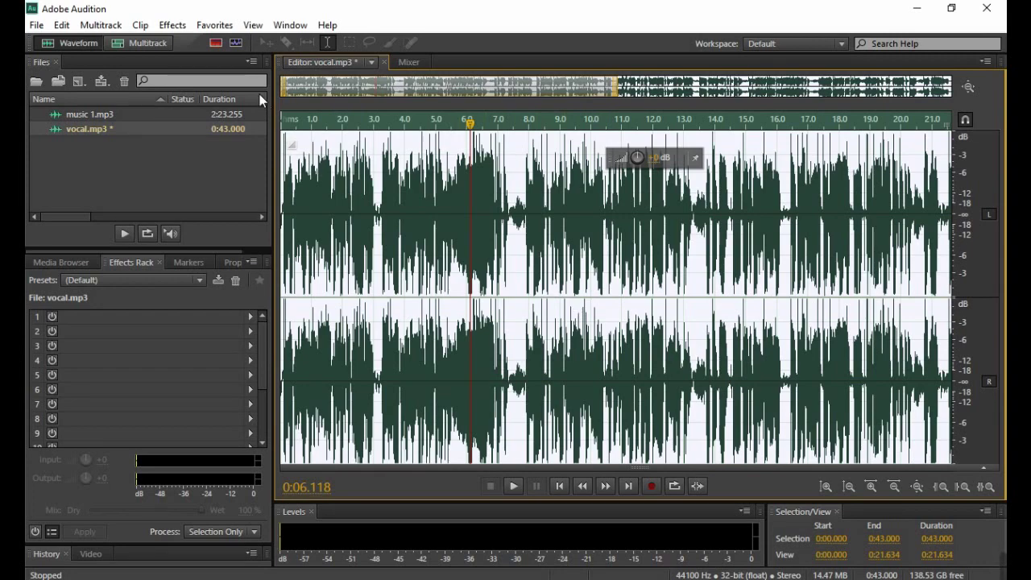
Step: Apply the Noise Reduction process to the whole vocal and play the result from about 6.1 to 8.3 seconds
left_click(170, 25)
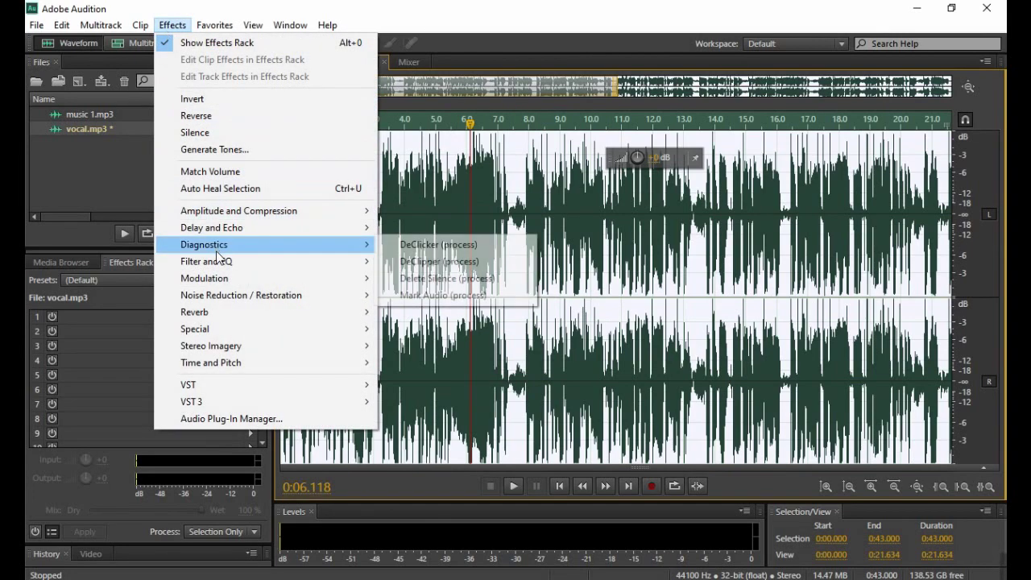
mouse_move(226, 299)
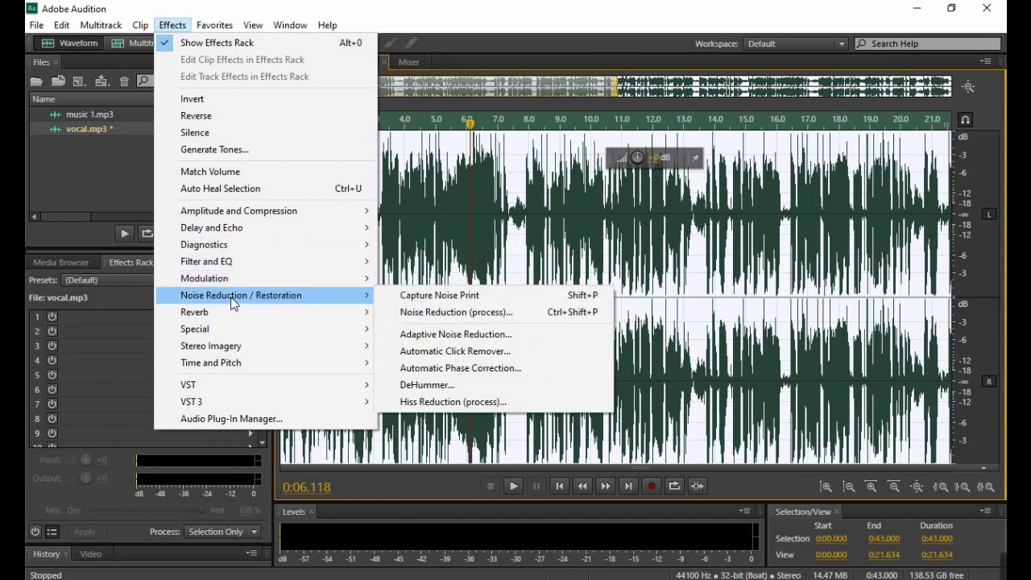
left_click(418, 316)
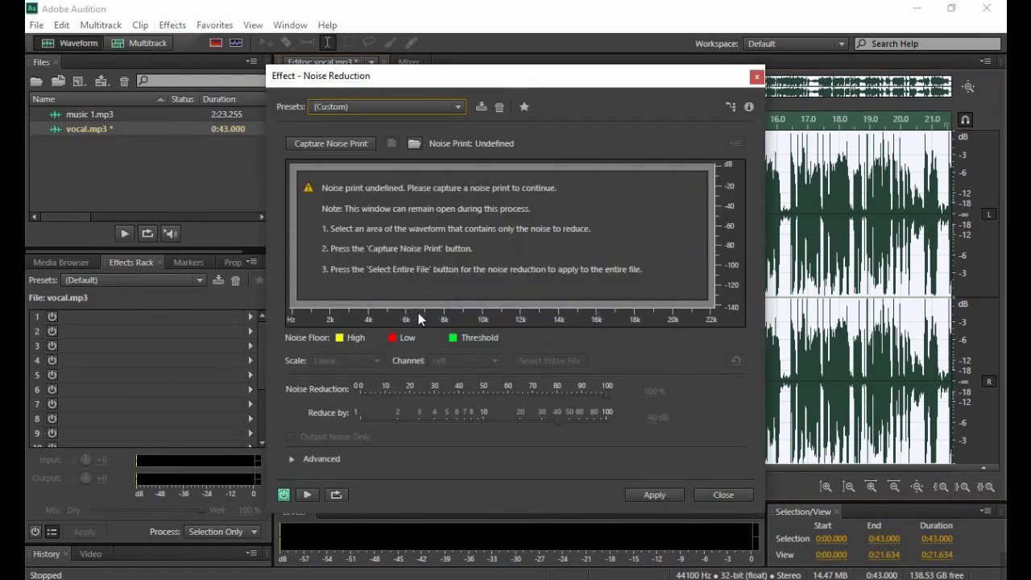
left_click(644, 498)
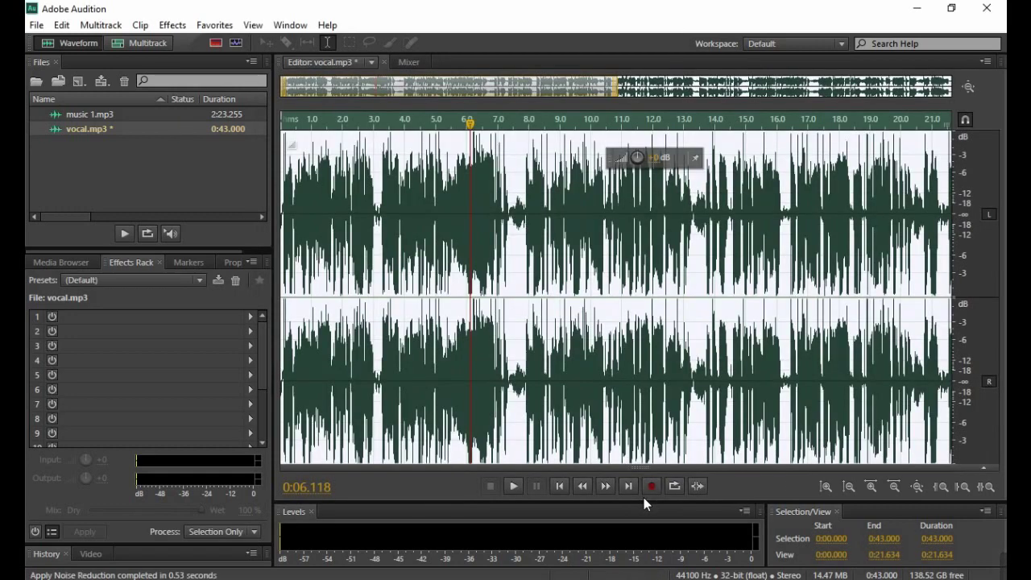
left_click(513, 486)
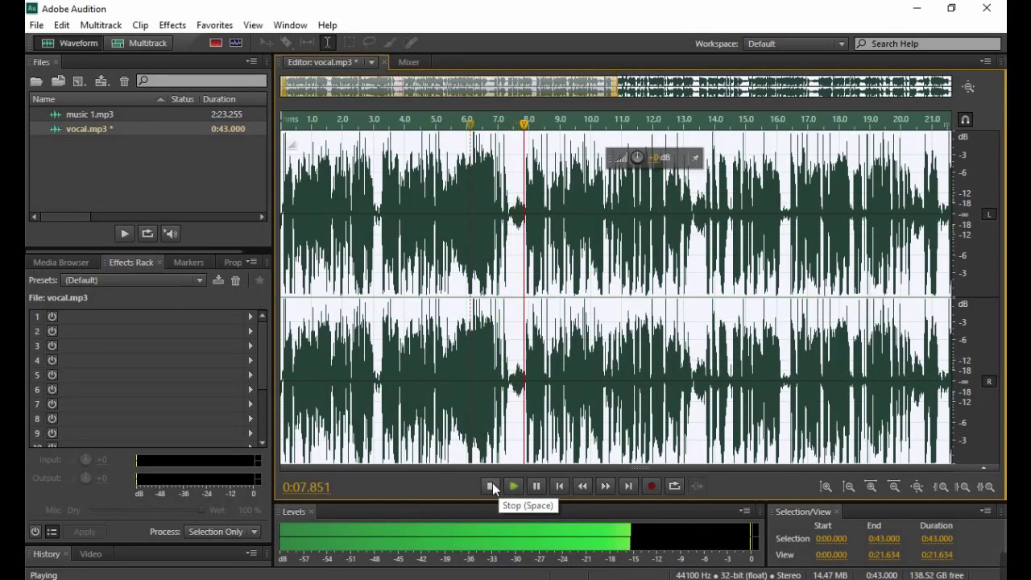
left_click(493, 486)
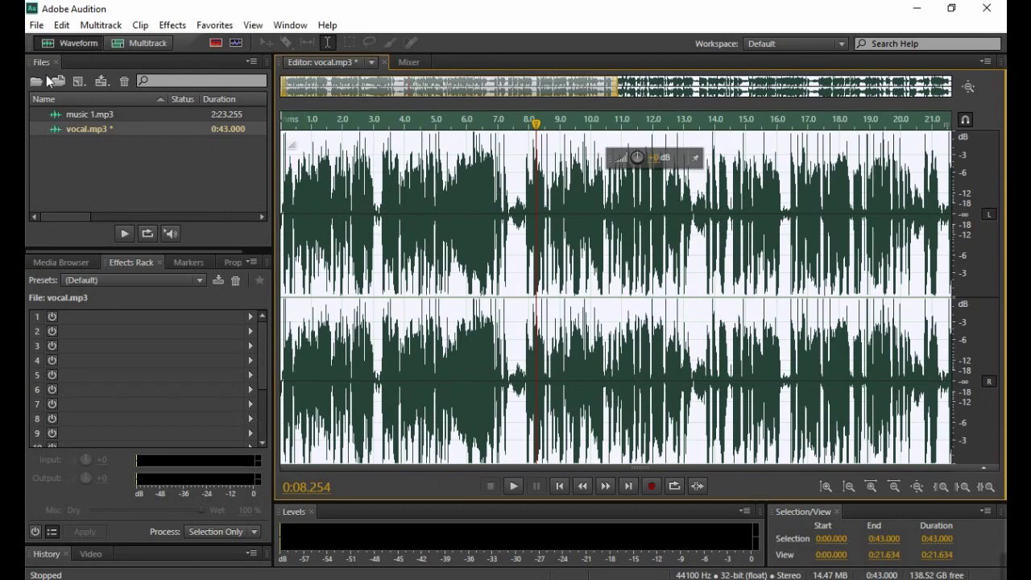
Step: Save vocal.mp3 under its existing name, accepting the compressed format
left_click(35, 26)
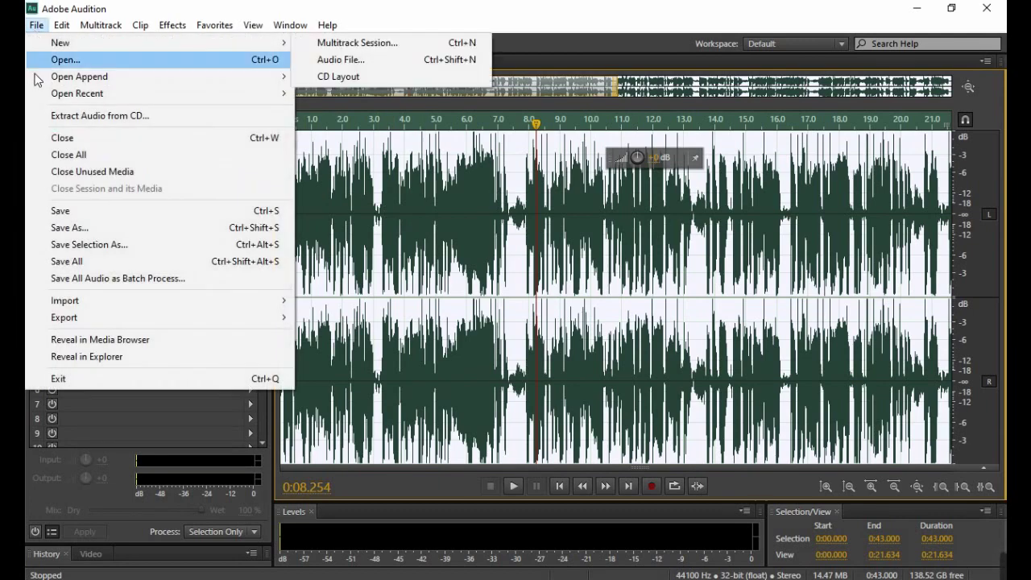
left_click(56, 213)
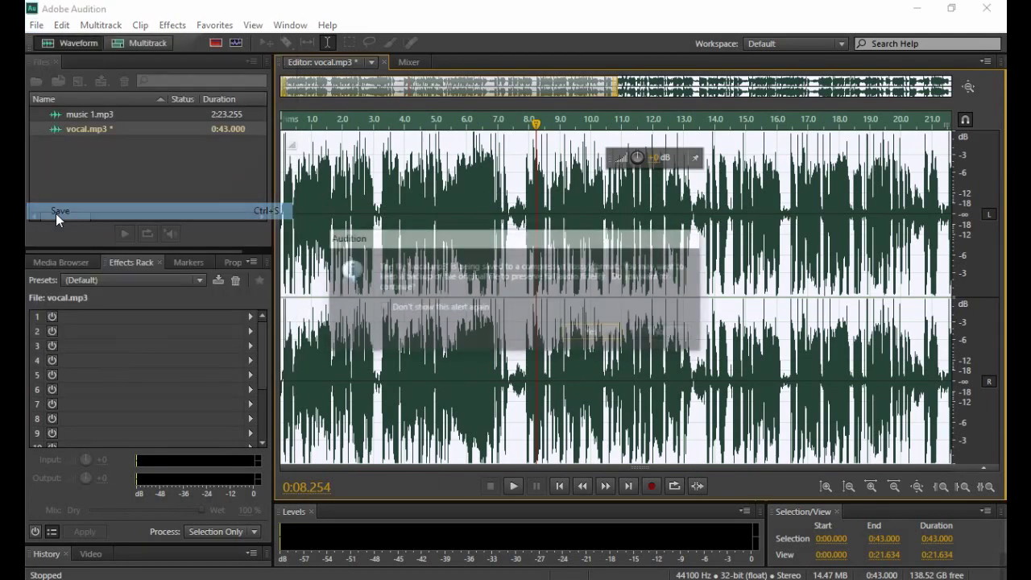
left_click(593, 333)
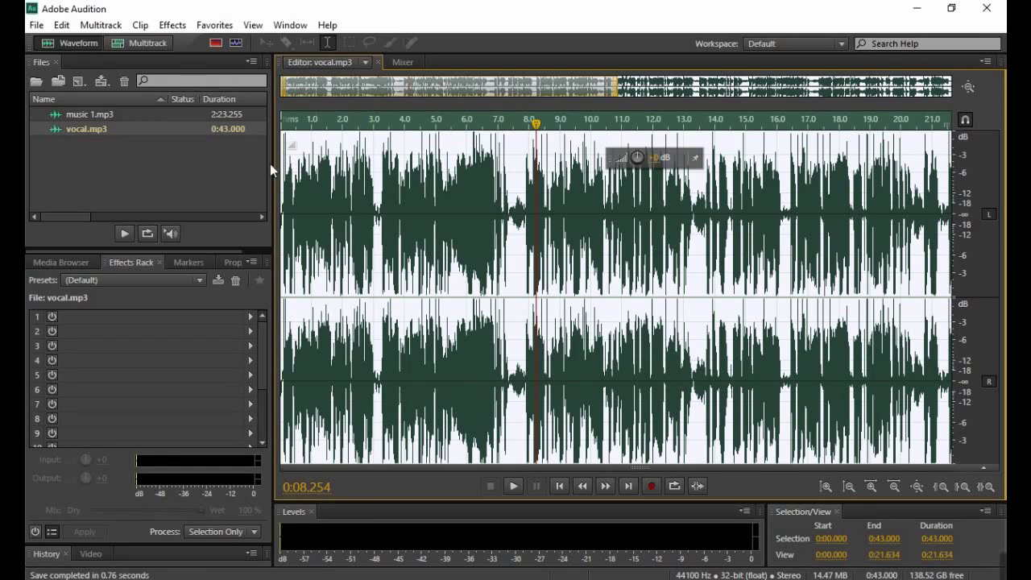
Step: Open music 1.mp3 in the waveform editor and play it from the beginning to about 4.6 seconds
double_click(84, 119)
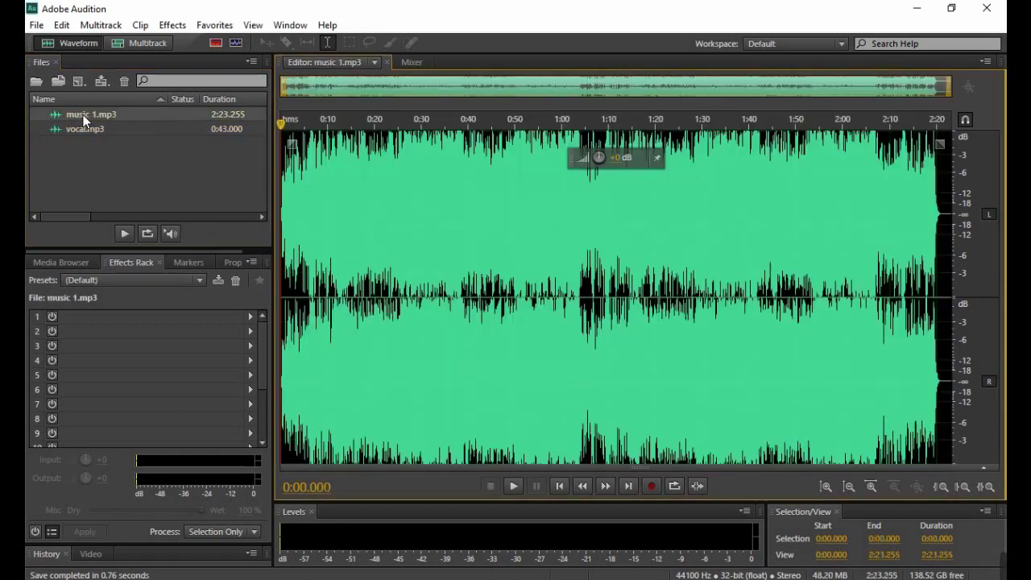
left_click(514, 486)
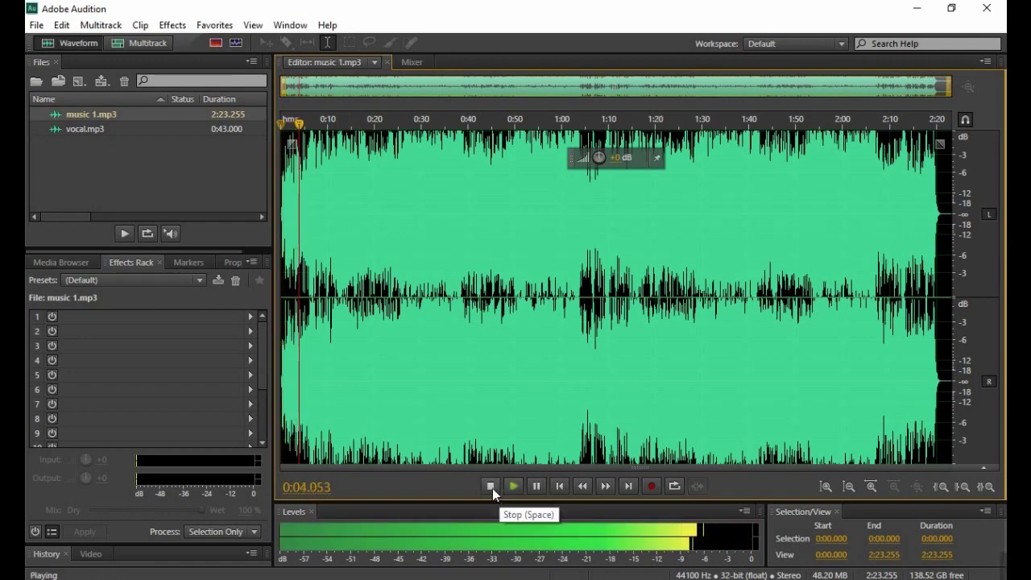
left_click(491, 486)
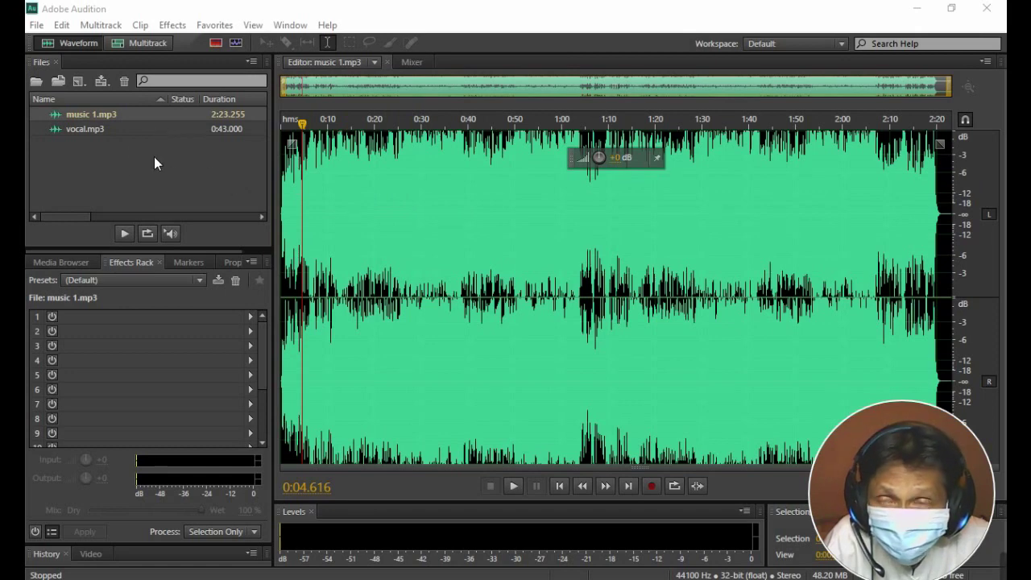
Step: Create a new multitrack session named latihan 1 at 44100 Hz, 32-bit float, with a stereo master
left_click(144, 44)
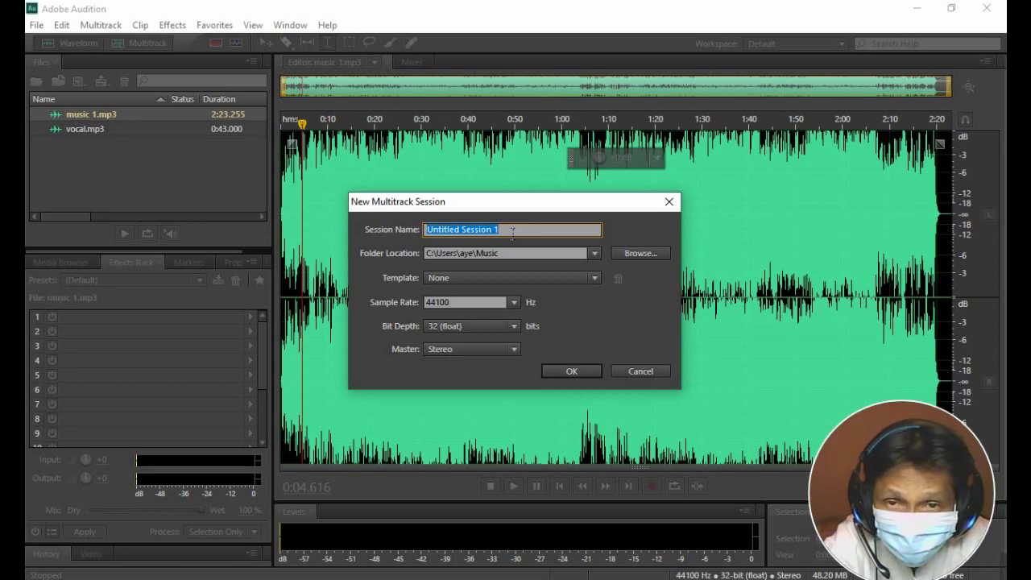
type("latihan")
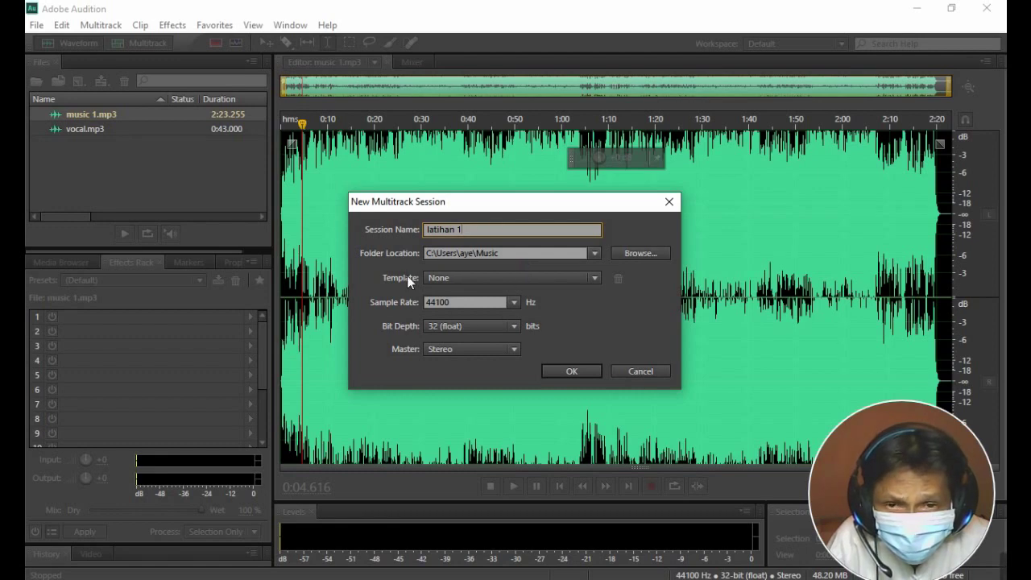
left_click(567, 371)
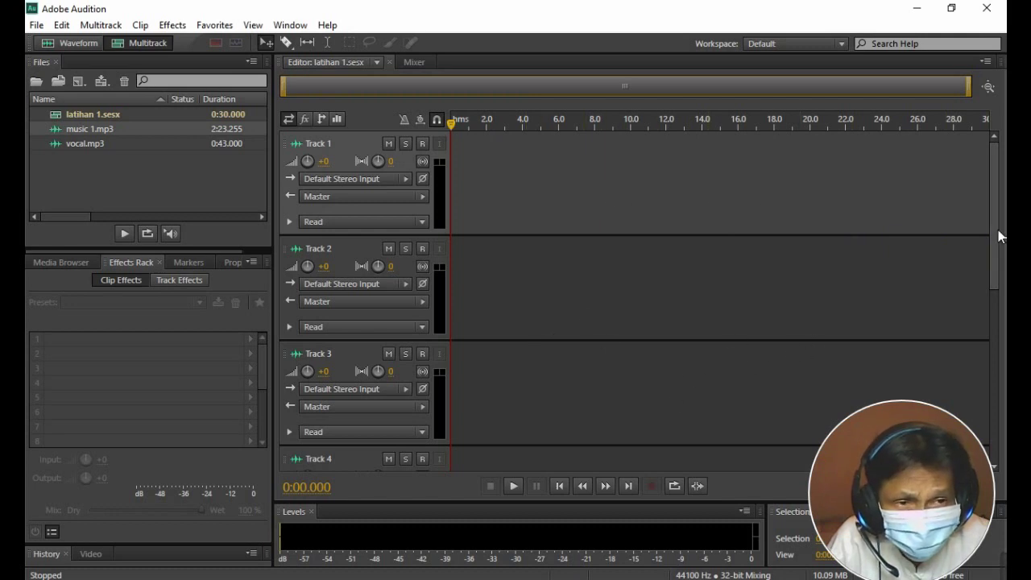
Step: Place vocal.mp3 on Track 1 at about 3 seconds and music 1.mp3 at the start of Track 2, and play the mix
mouse_move(995, 229)
left_mouse_down()
mouse_move(995, 375)
mouse_move(995, 217)
left_mouse_up()
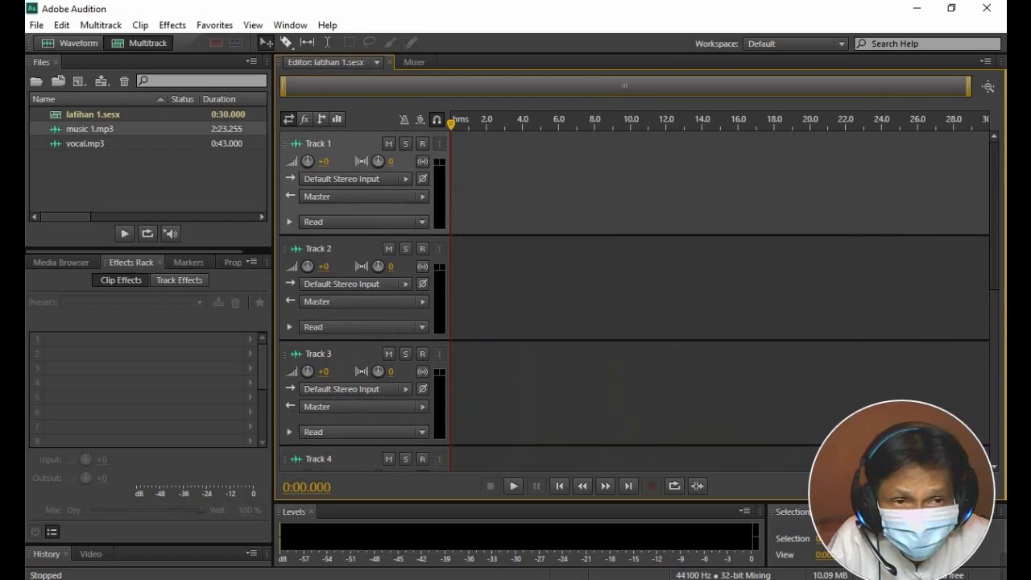
left_click_drag(996, 178, 980, 164)
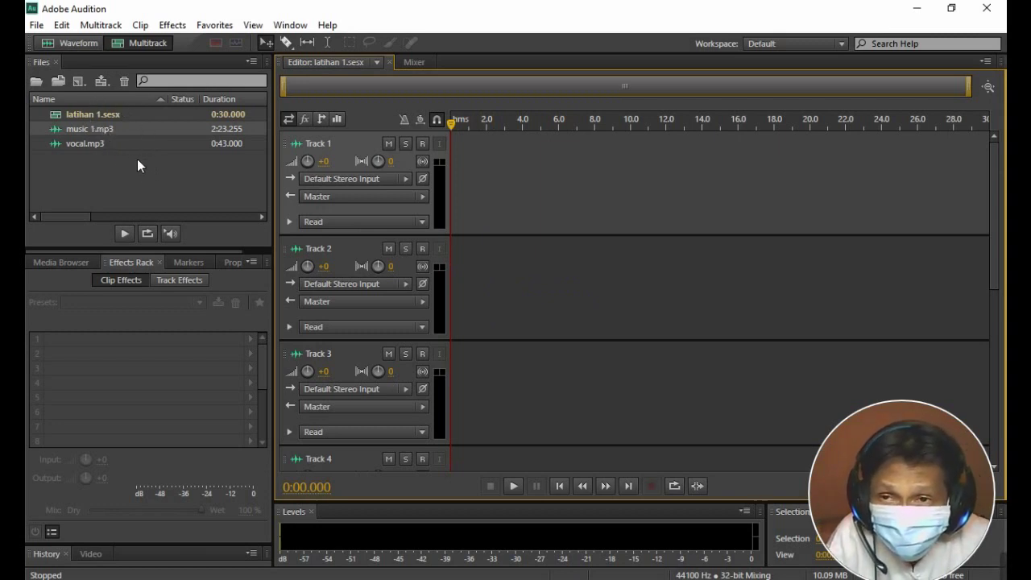
left_click_drag(86, 147, 505, 184)
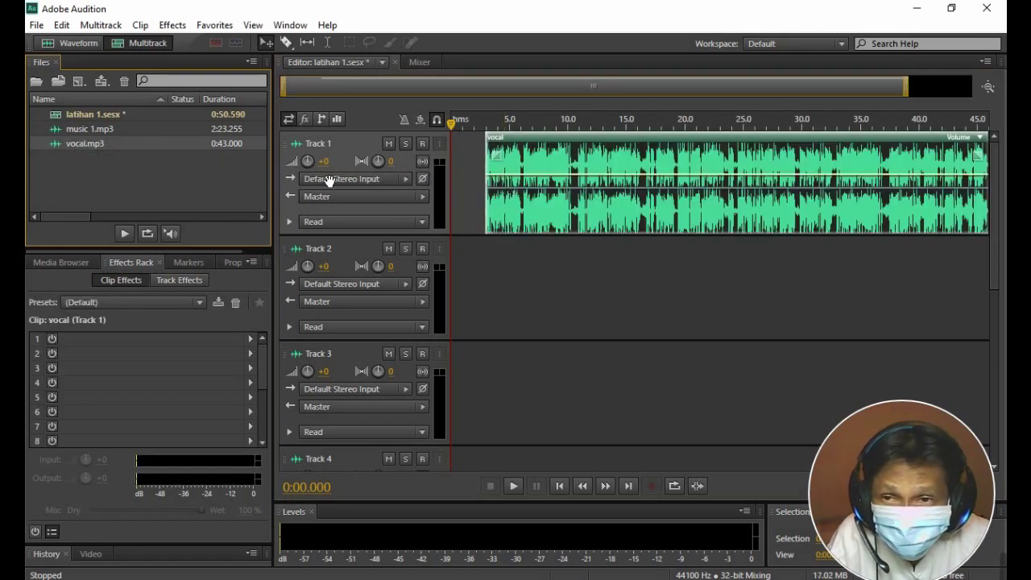
left_click_drag(98, 129, 419, 279)
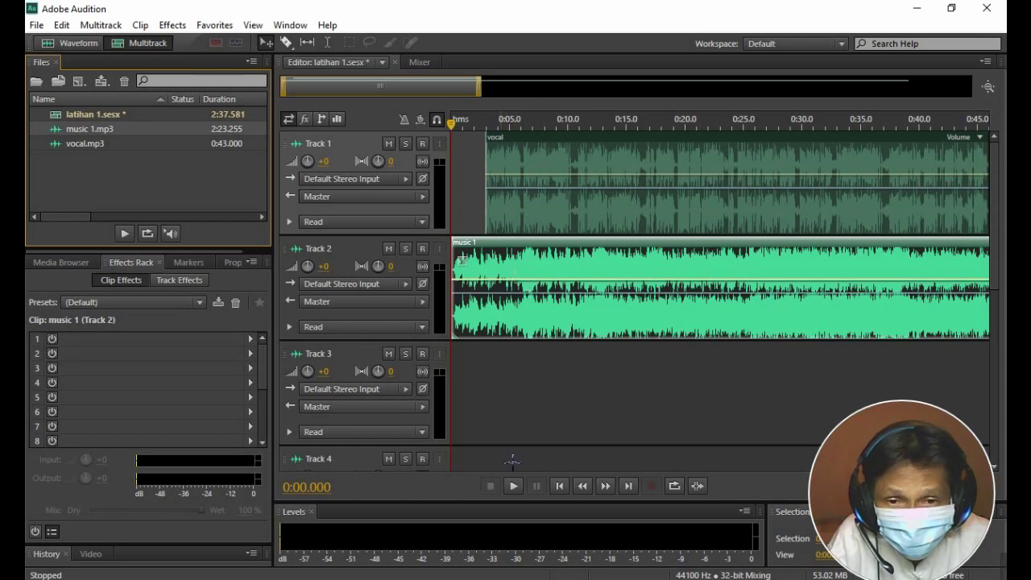
left_click(512, 486)
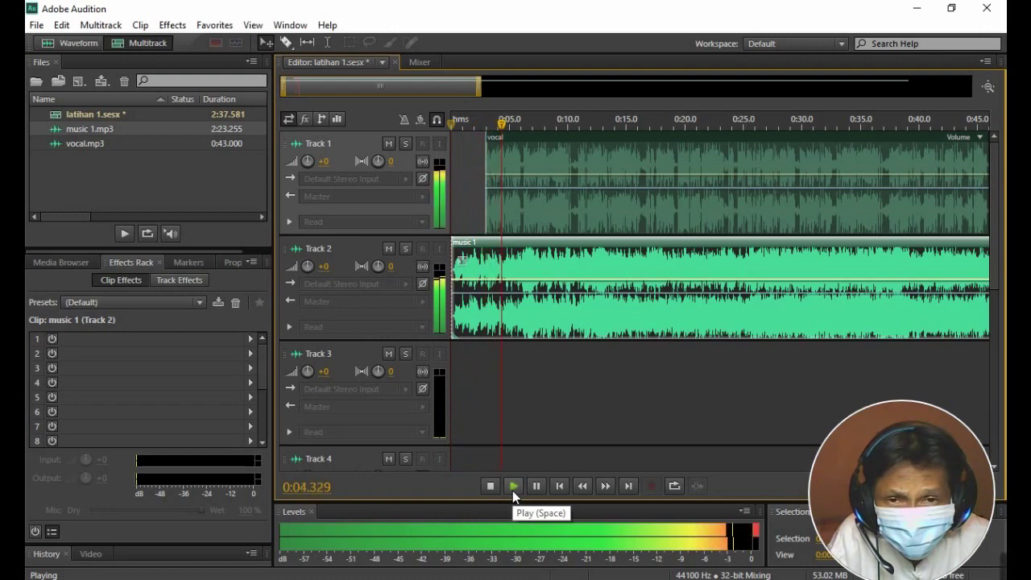
left_click(488, 488)
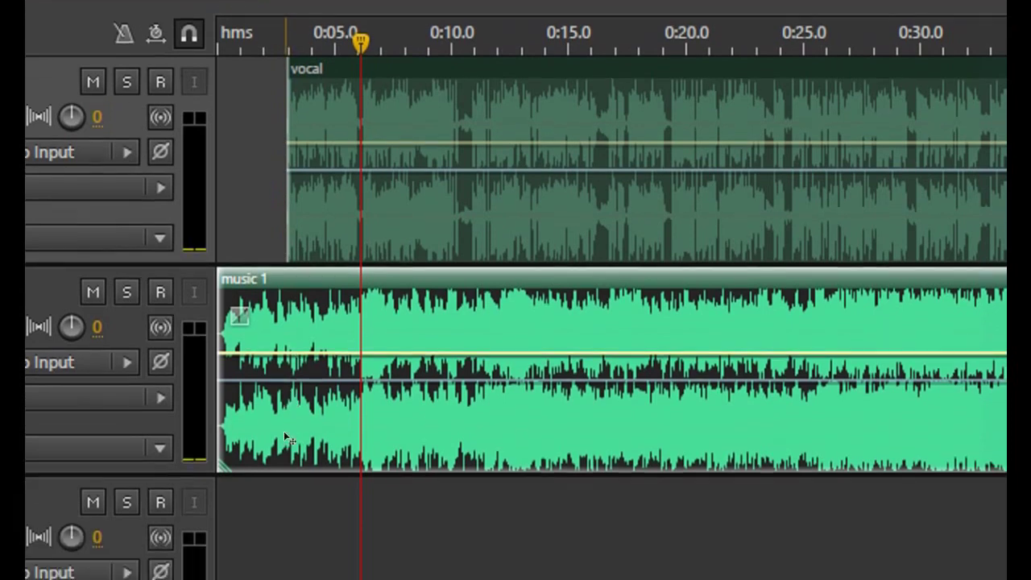
Step: Add volume keyframes to the music clip at about 2.7 and 5 seconds, lower the second one, and play the mix to about 7.2 seconds
left_click(281, 354)
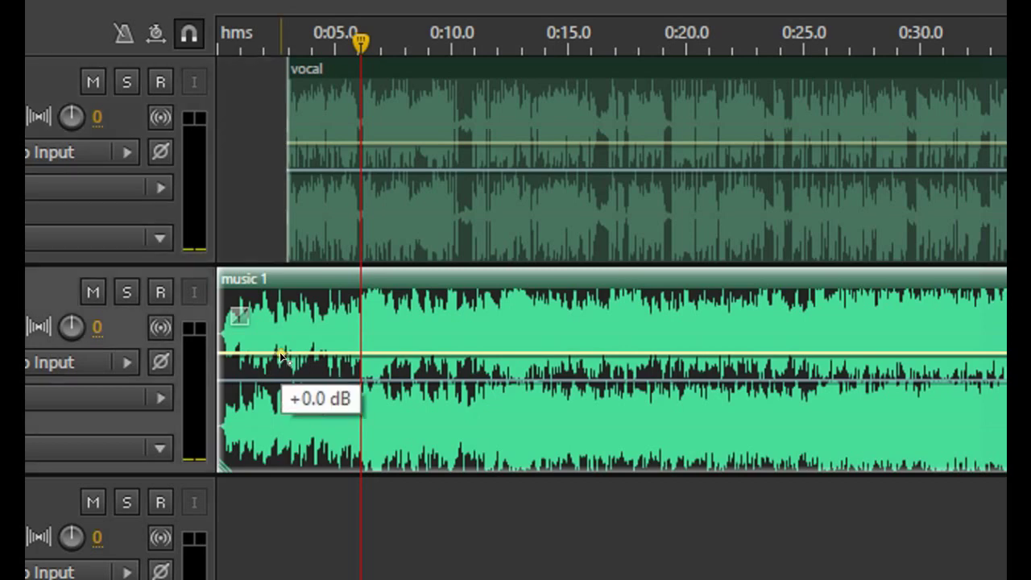
left_click(337, 355)
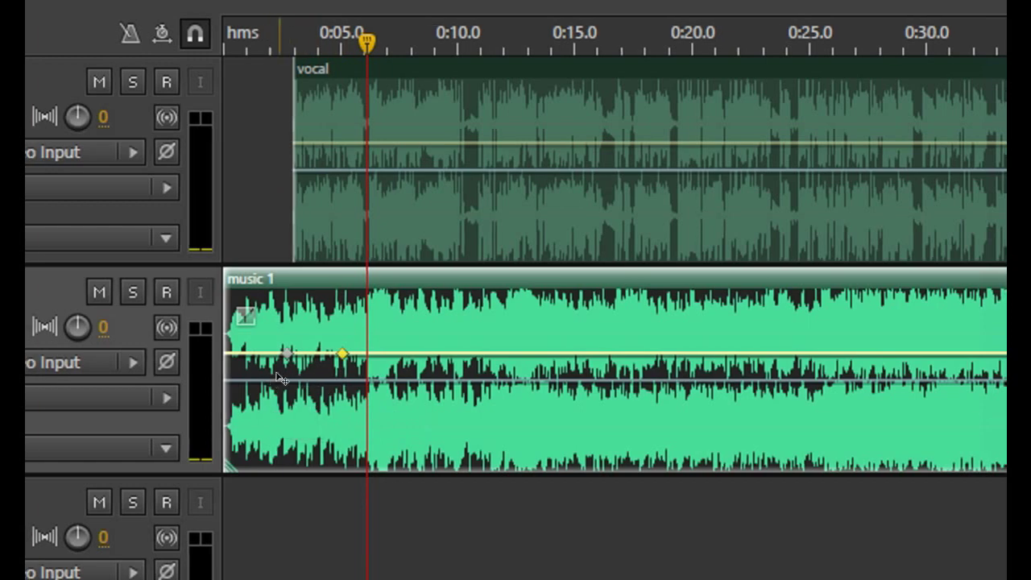
mouse_move(343, 359)
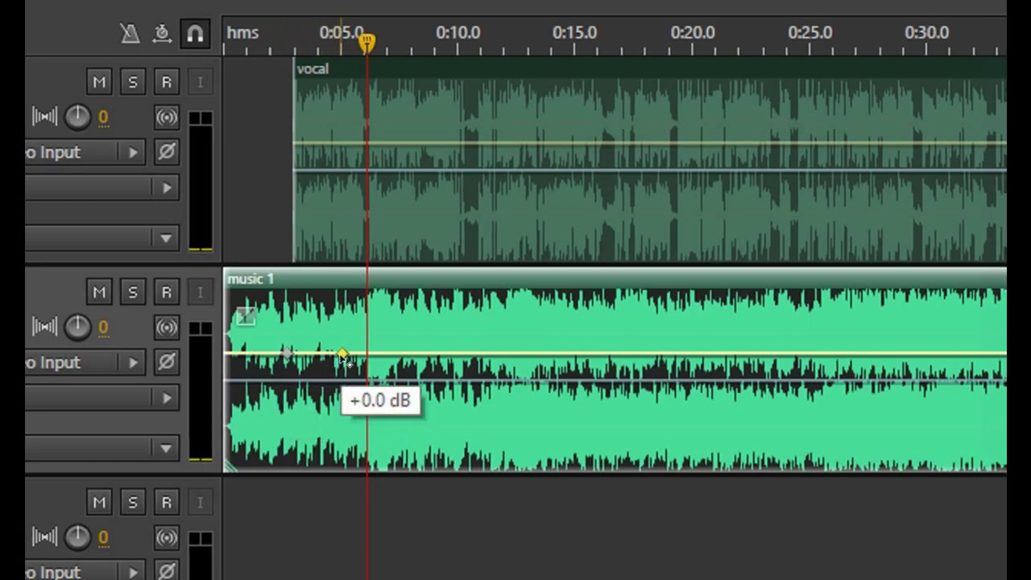
left_click_drag(342, 357, 341, 397)
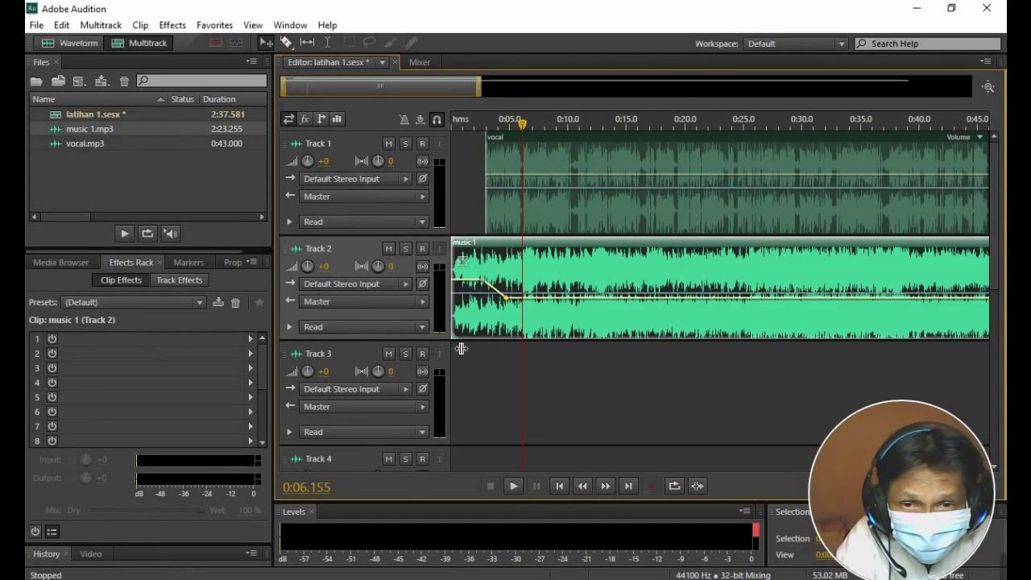
left_click(557, 485)
left_click(512, 486)
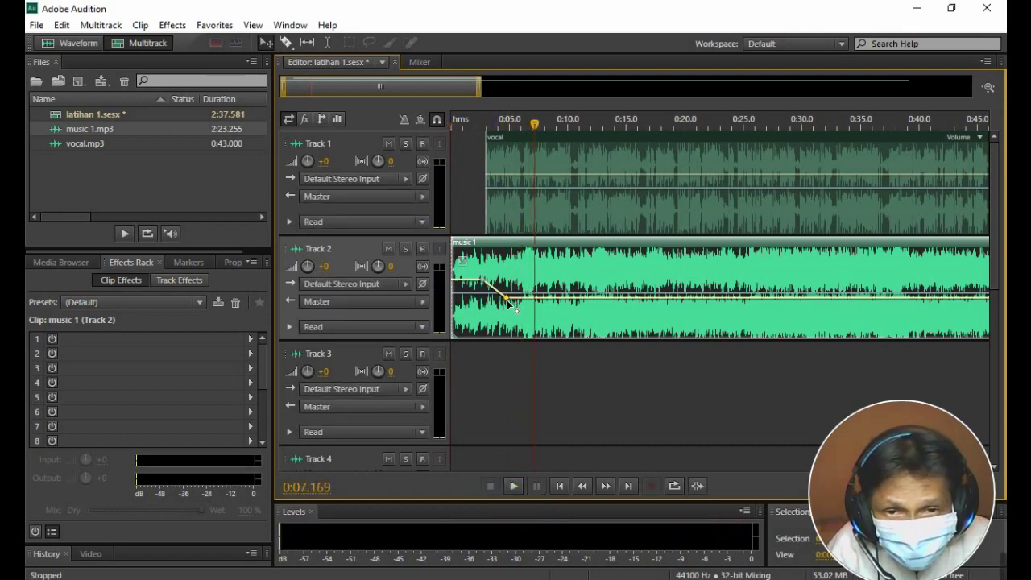
Step: Move the music clip's second volume keyframe to about 3.7 seconds at -10.4 dB and play the mix from about 3 to 9.1 seconds
mouse_move(508, 302)
left_click_drag(508, 301, 497, 309)
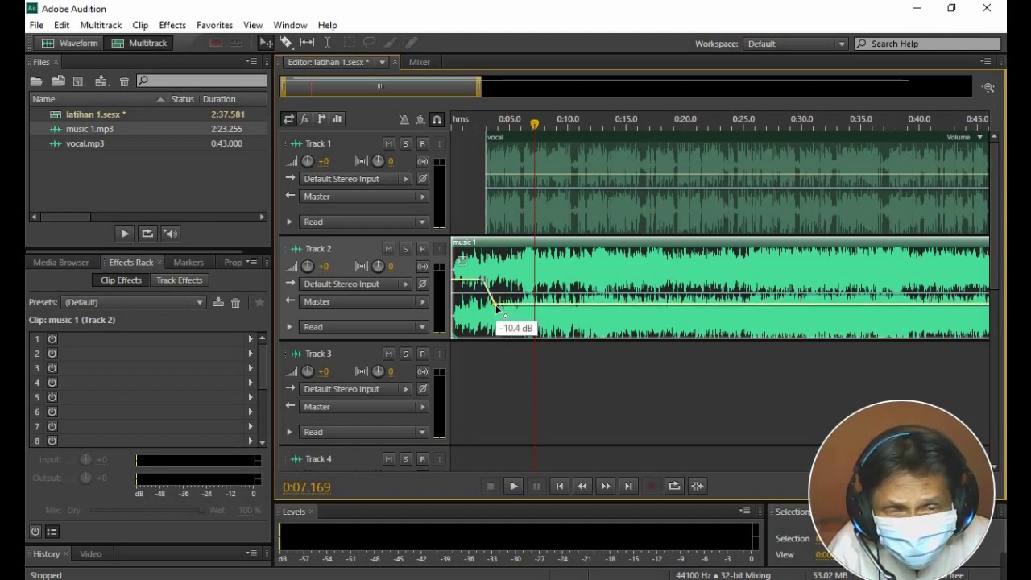
left_click(557, 487)
left_click(514, 485)
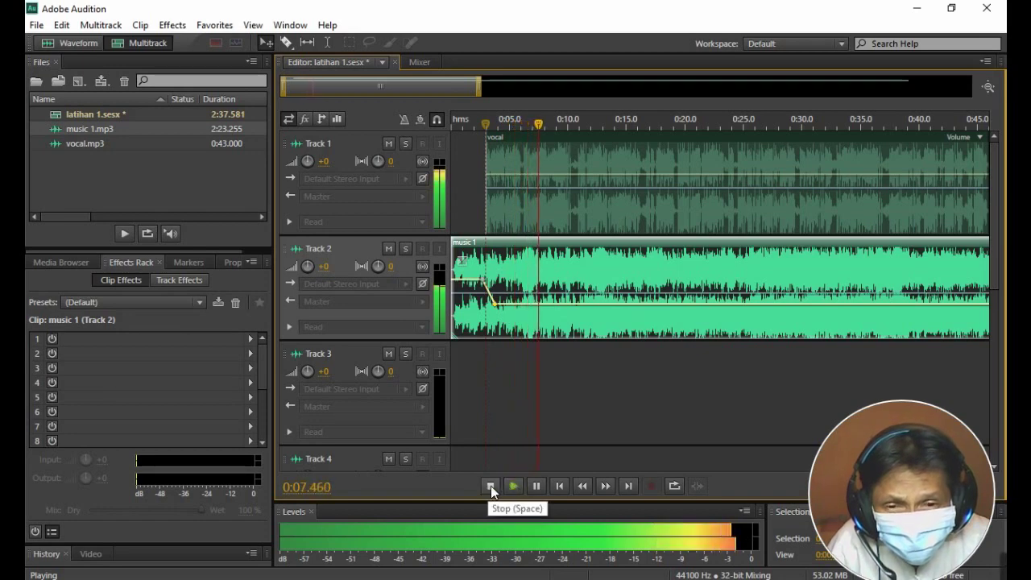
left_click(490, 485)
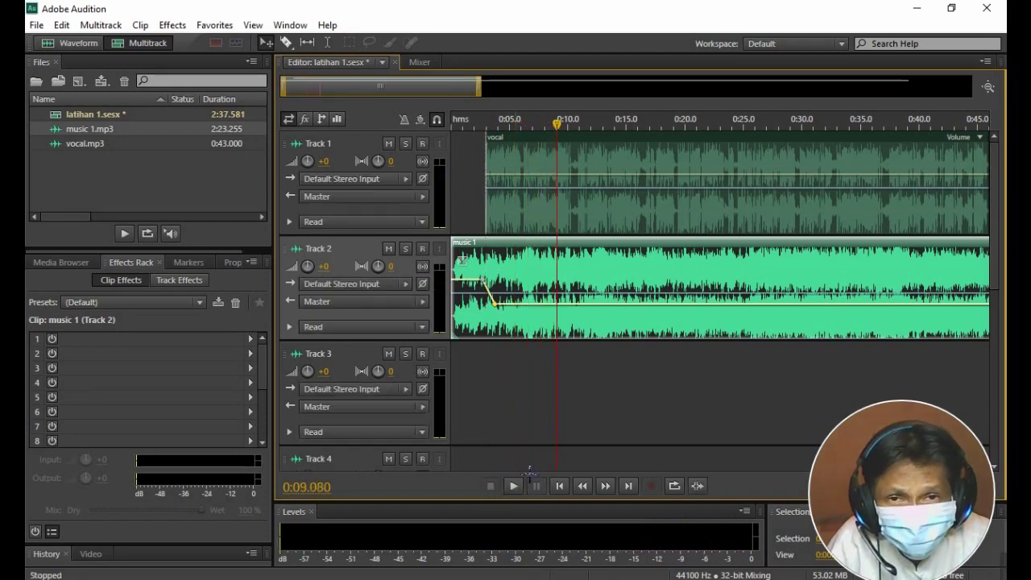
Step: Split the music clip at 46.810 seconds, just past the vocal's end, and delete the part after the split
left_click_drag(430, 103, 559, 108)
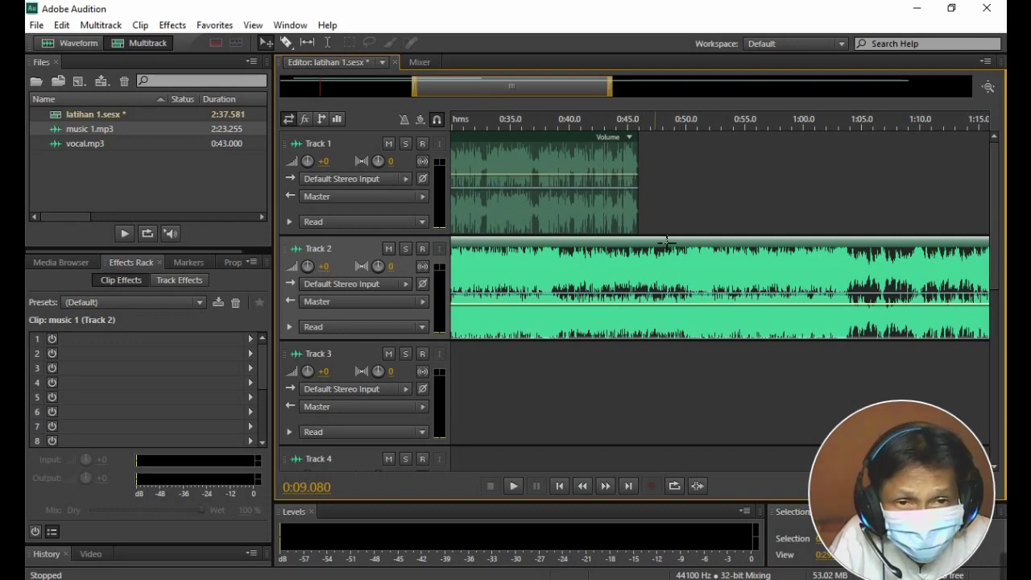
left_click(649, 121)
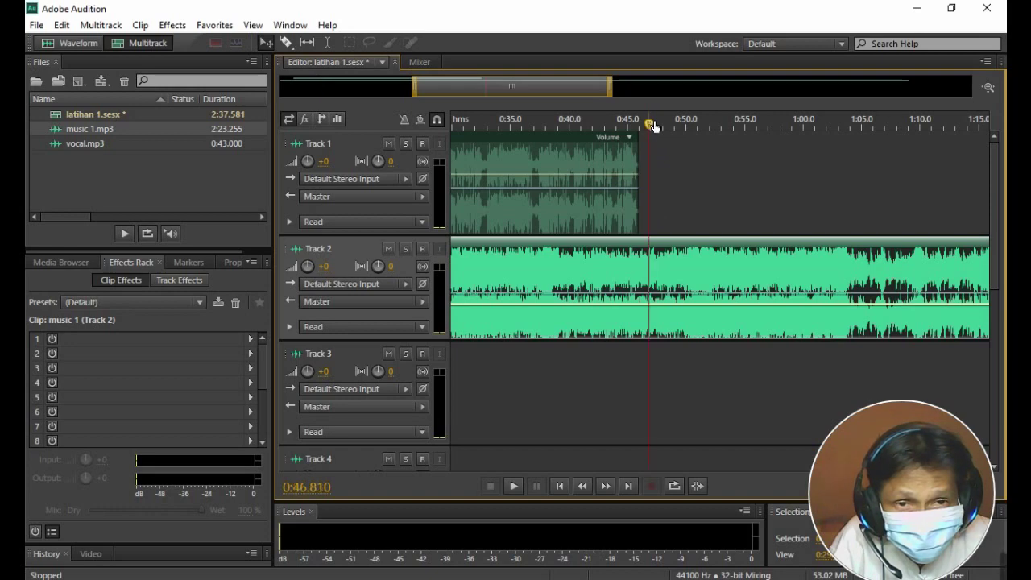
right_click(675, 280)
left_click(699, 212)
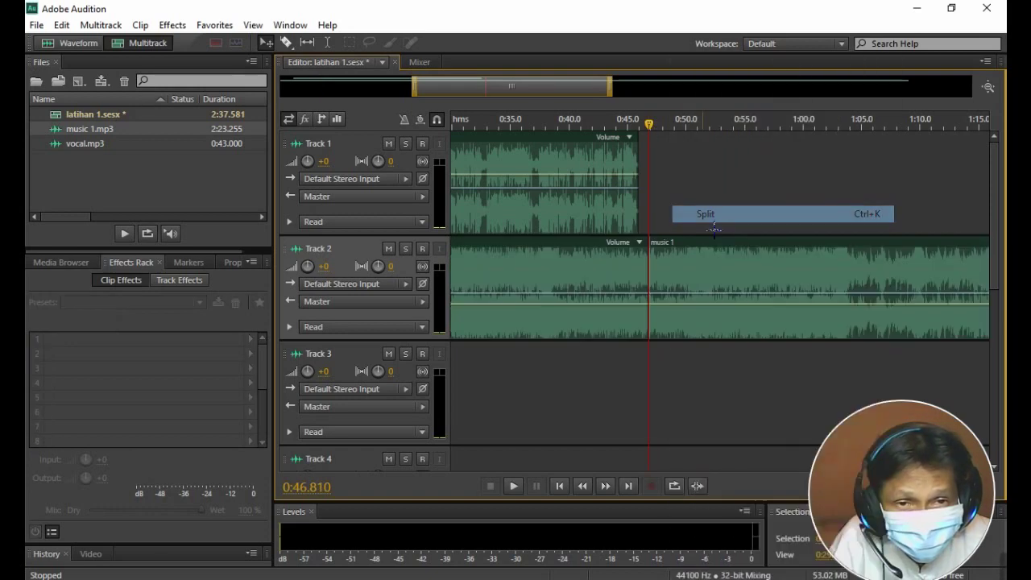
left_click_drag(697, 282, 742, 285)
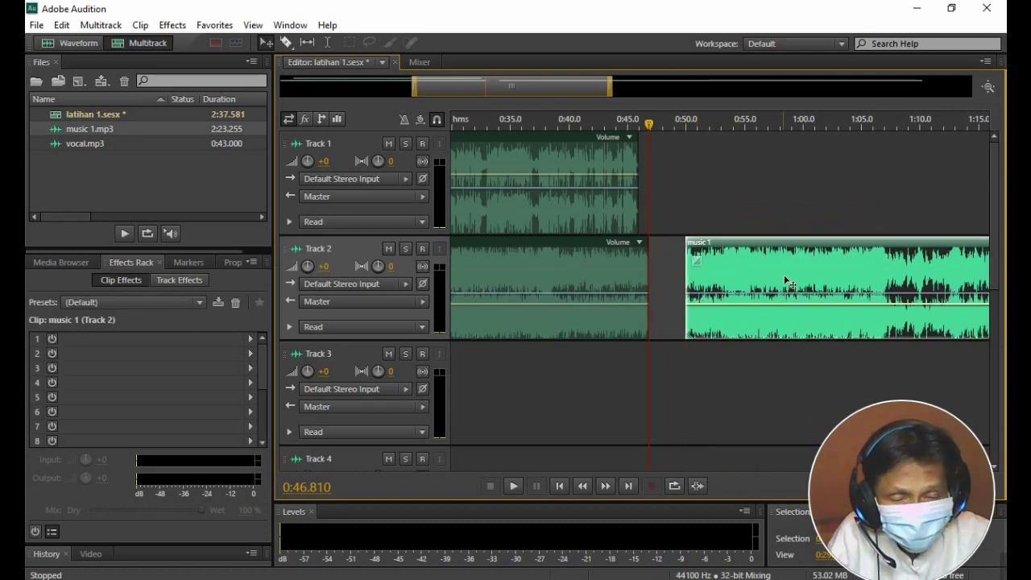
key("Delete")
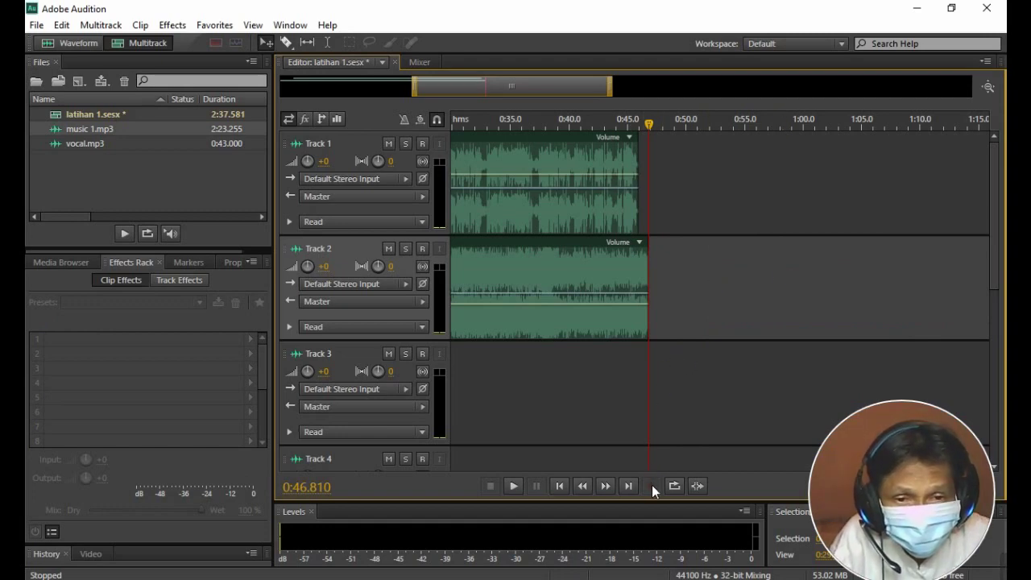
Step: Play the end of the mix from 38.620 seconds and stop at about 49 seconds, past both clips
left_click(553, 121)
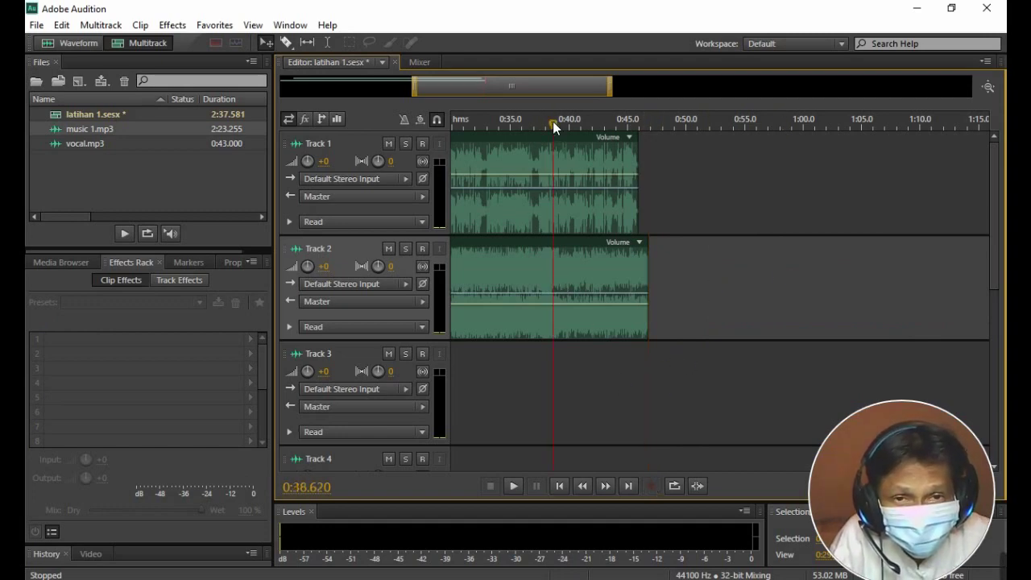
key("space")
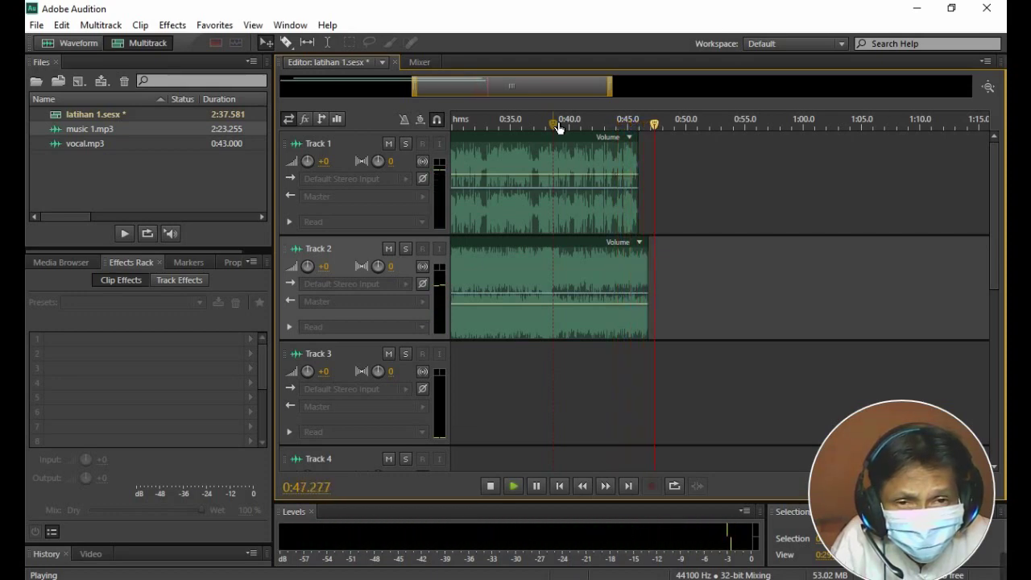
left_click_drag(555, 125, 587, 125)
left_click(491, 486)
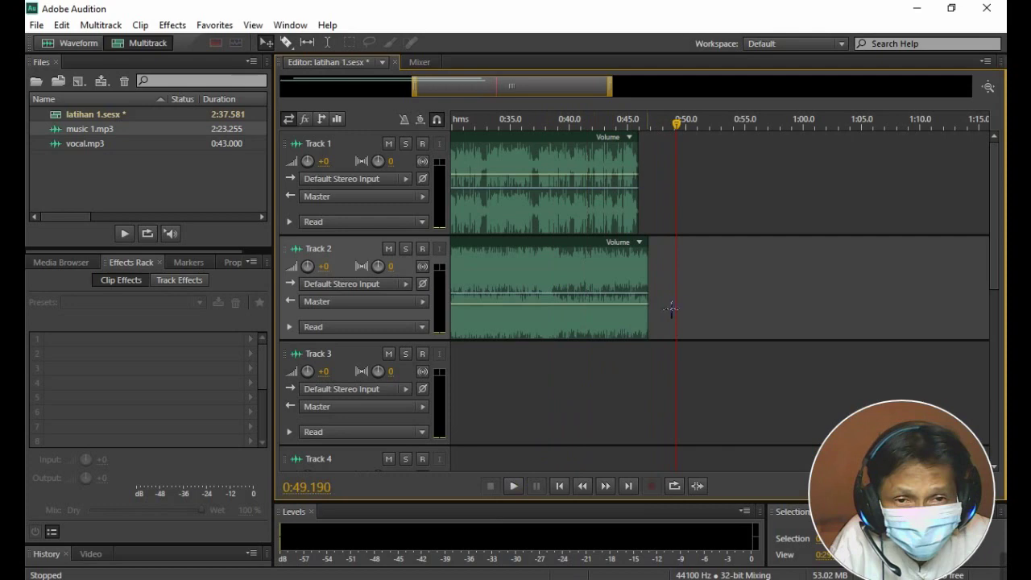
Step: Add a fade-out with a cosine value of -6 over about the last 3 seconds of the music clip and play from 40.389 seconds
left_click(628, 273)
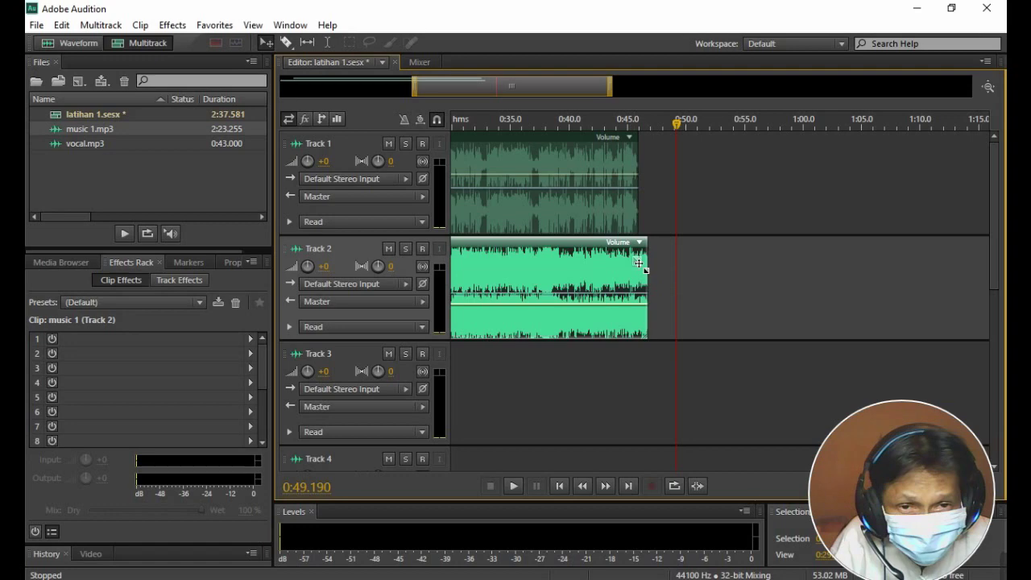
left_click_drag(639, 263, 601, 268)
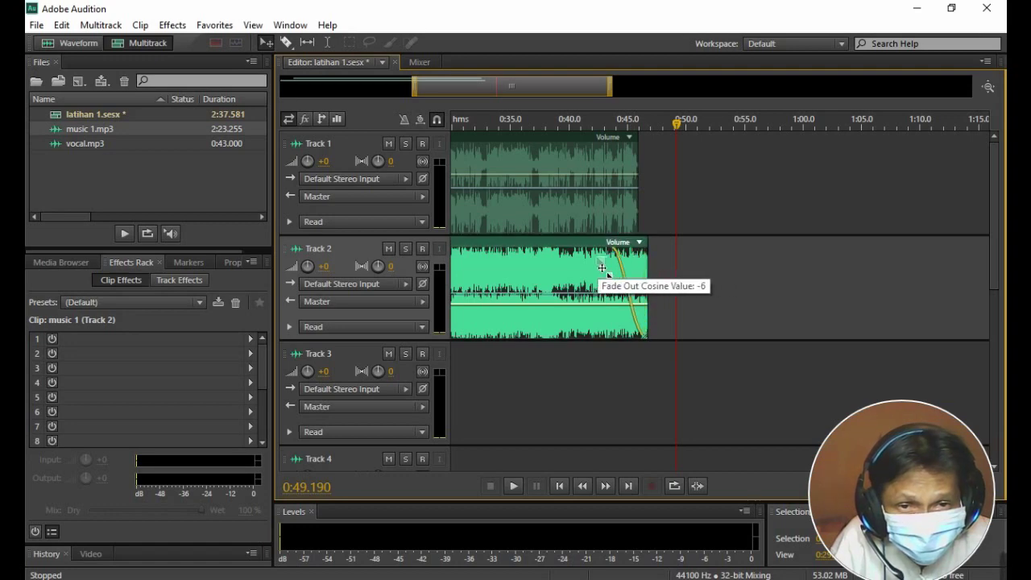
left_click_drag(601, 267, 602, 267)
left_click(573, 124)
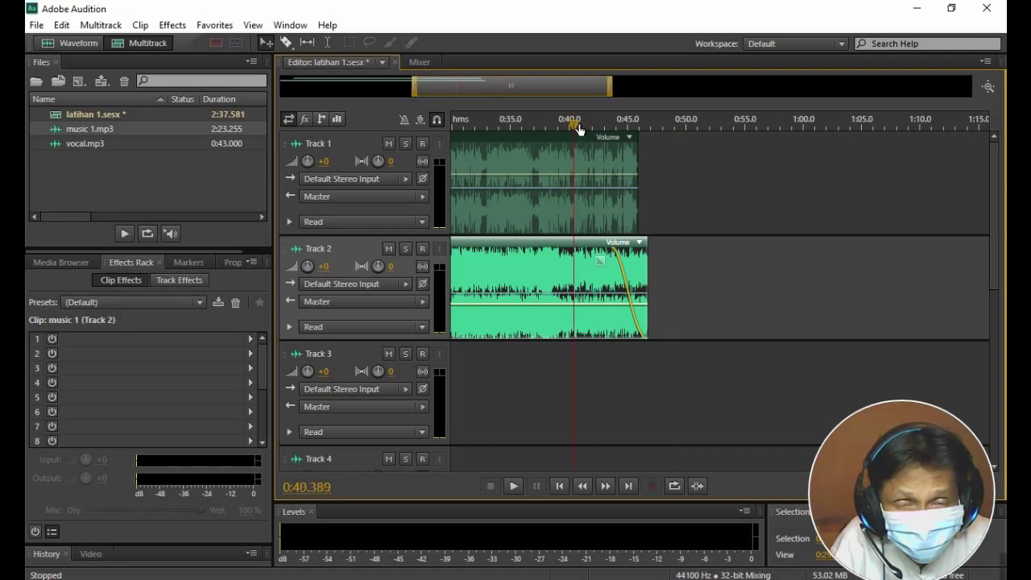
key("space")
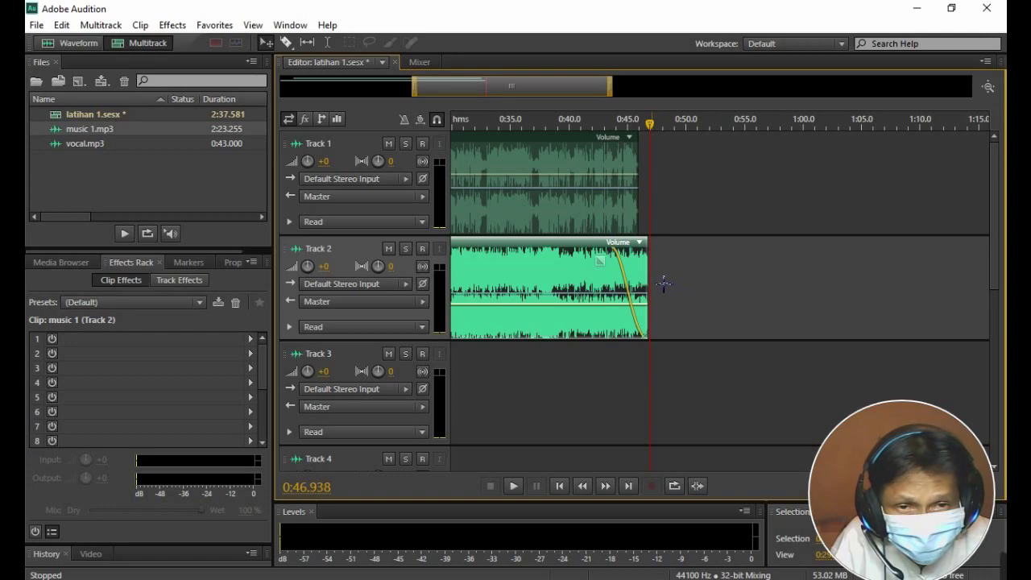
Step: Extend the faded music clip's end to about 48 seconds and play the mix from about 42 seconds past its end
left_click_drag(654, 276, 670, 275)
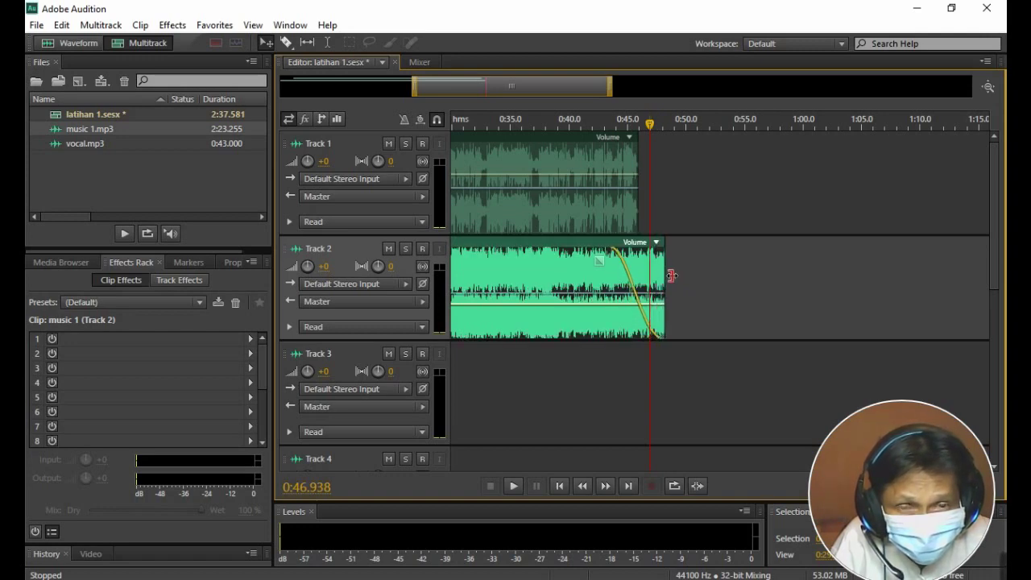
left_click(590, 123)
key("space")
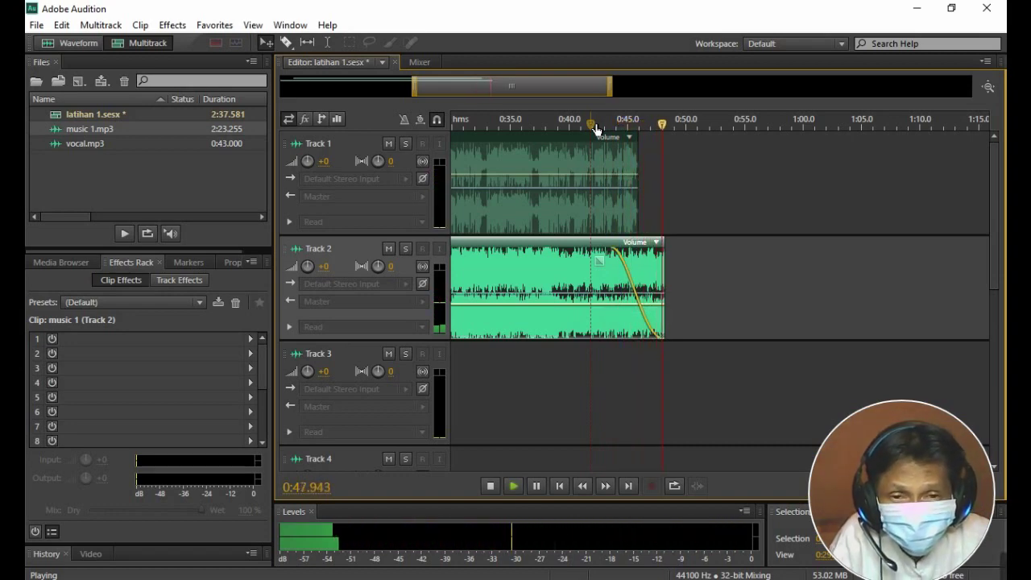
left_click(491, 486)
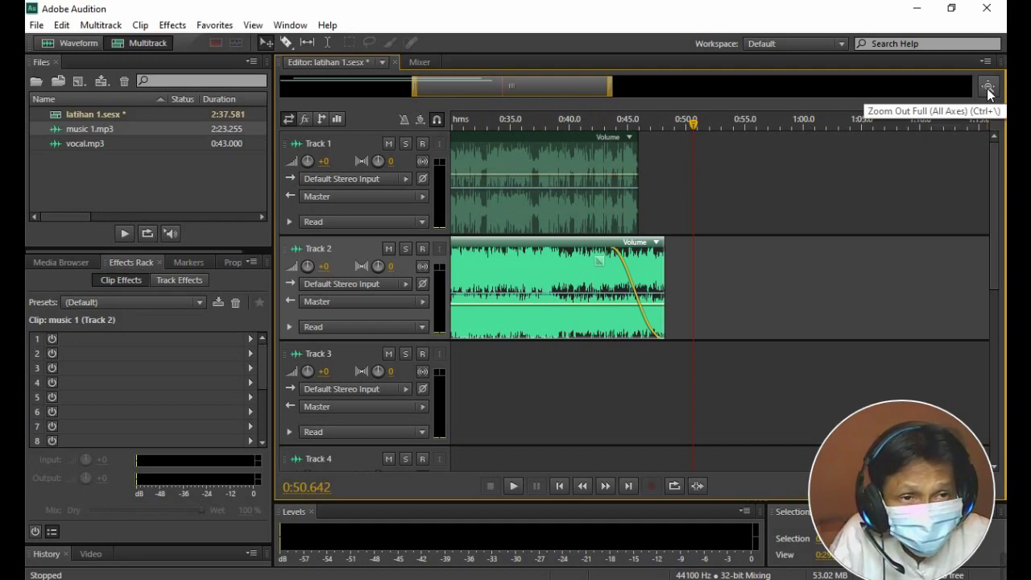
Step: Show the whole session and play the mix from the beginning to about 18.4 seconds
left_click(988, 87)
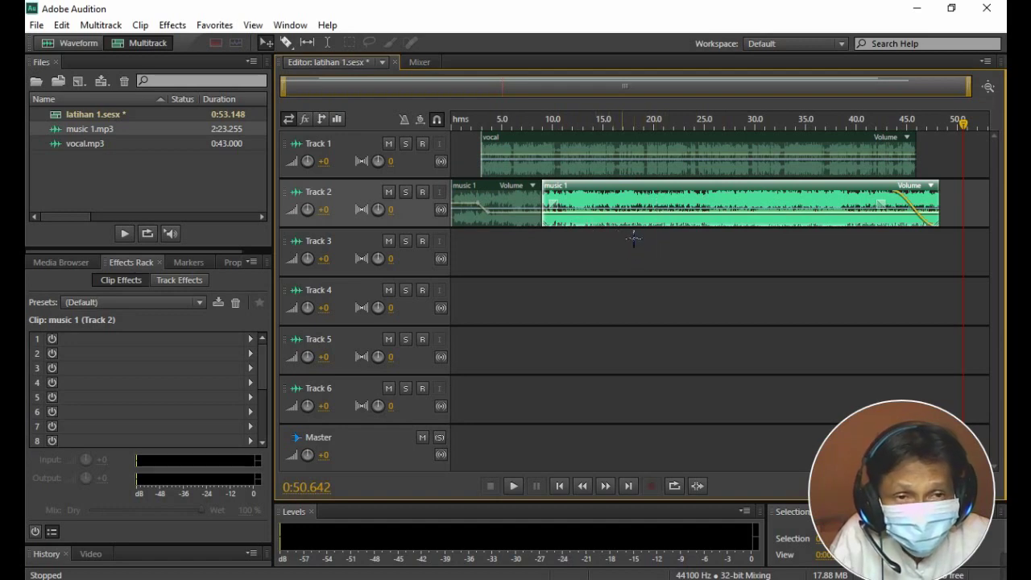
left_click(582, 272)
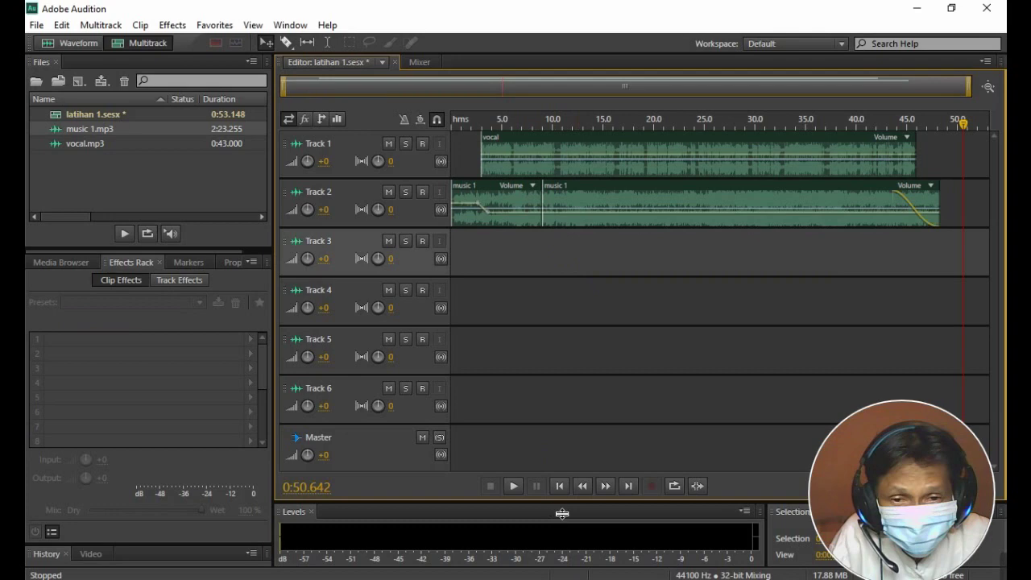
left_click(512, 486)
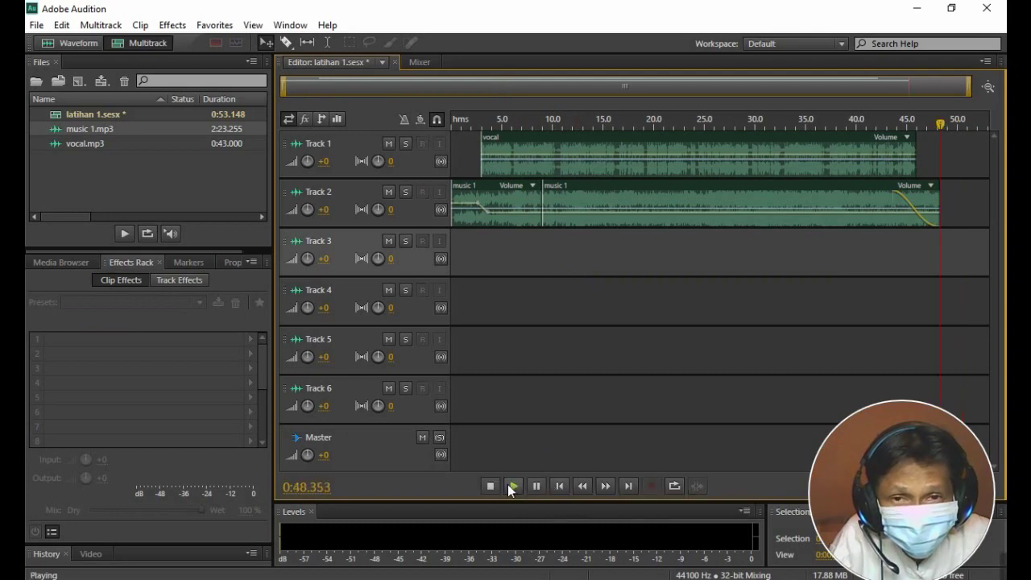
left_click(535, 485)
left_click(559, 486)
left_click(559, 486)
left_click(559, 486)
left_click(559, 485)
left_click(558, 485)
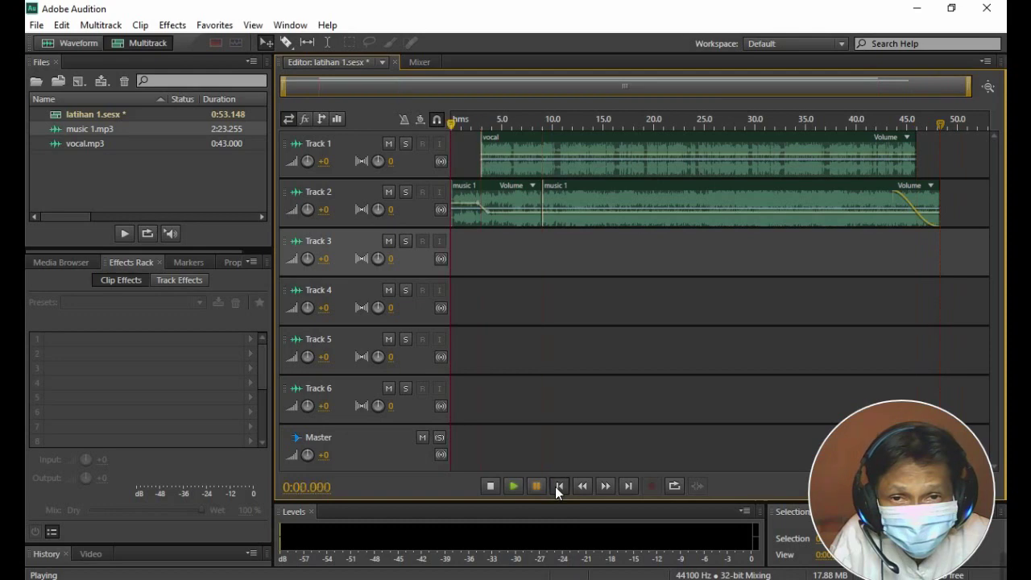
left_click(513, 485)
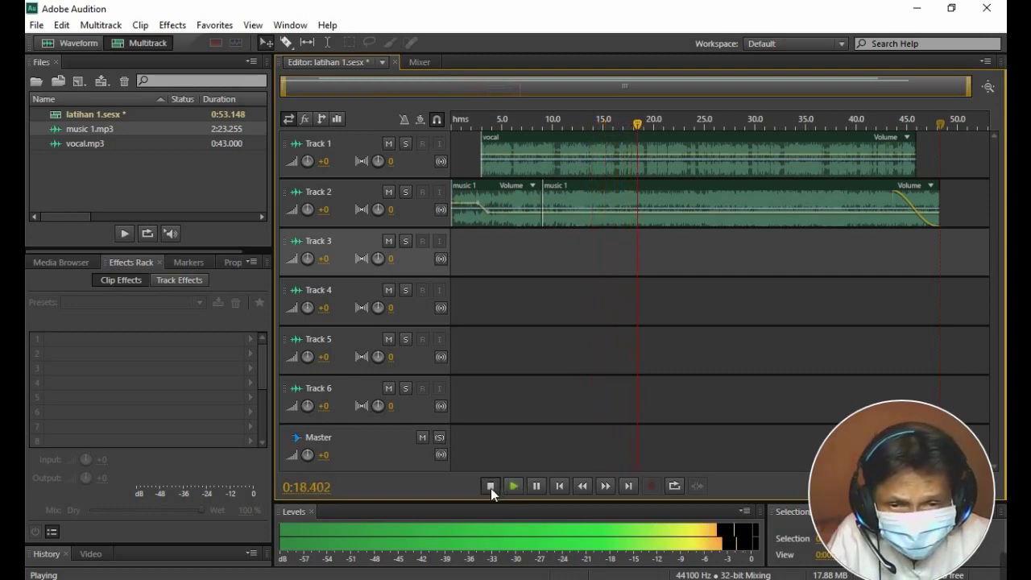
left_click(490, 486)
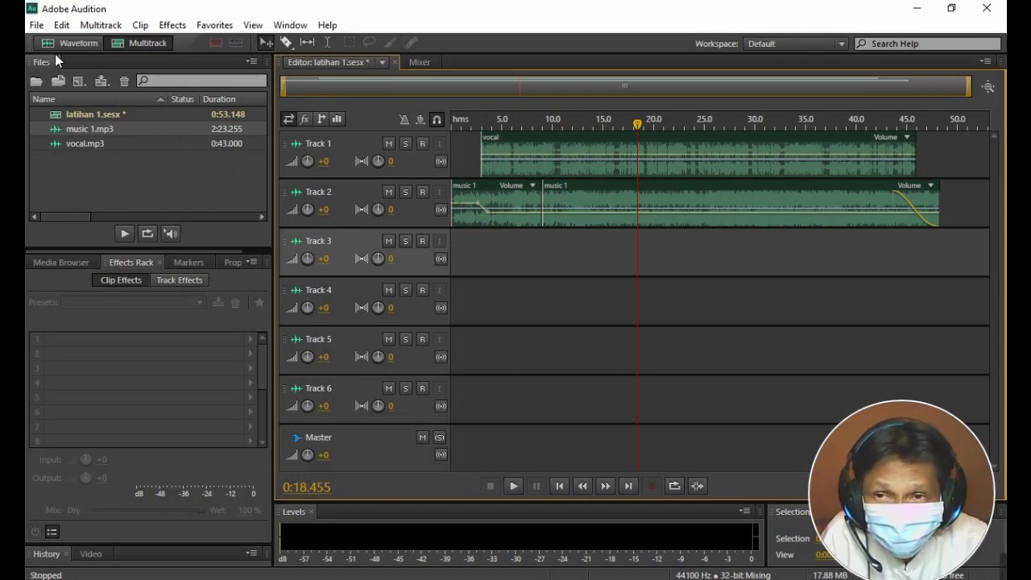
left_click(36, 25)
mouse_move(55, 81)
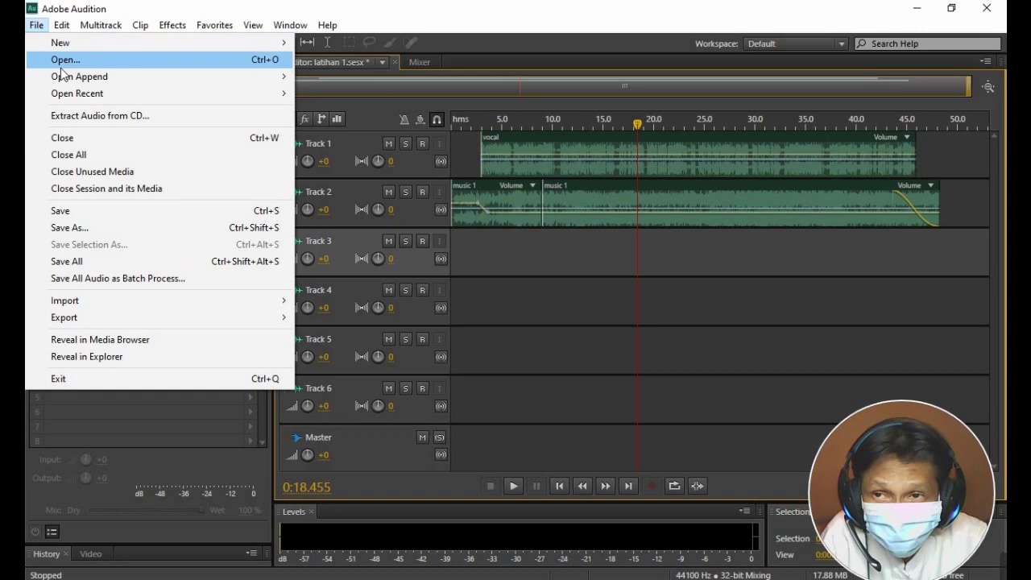
left_click(489, 258)
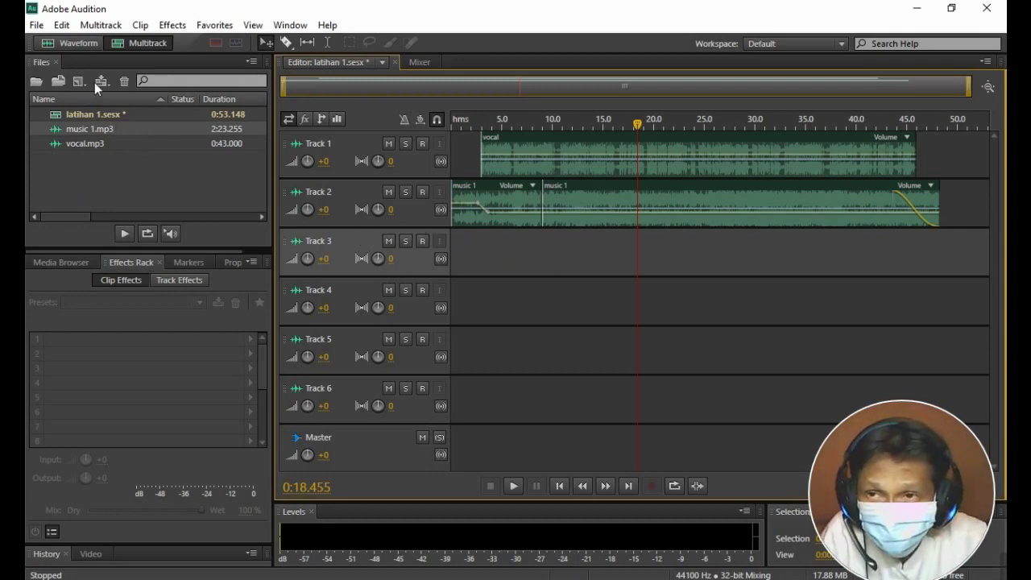
Step: Export a multitrack mixdown of the entire session as latihan 1_mixdown.mp3 in MP3 format to the Music folder
left_click(37, 28)
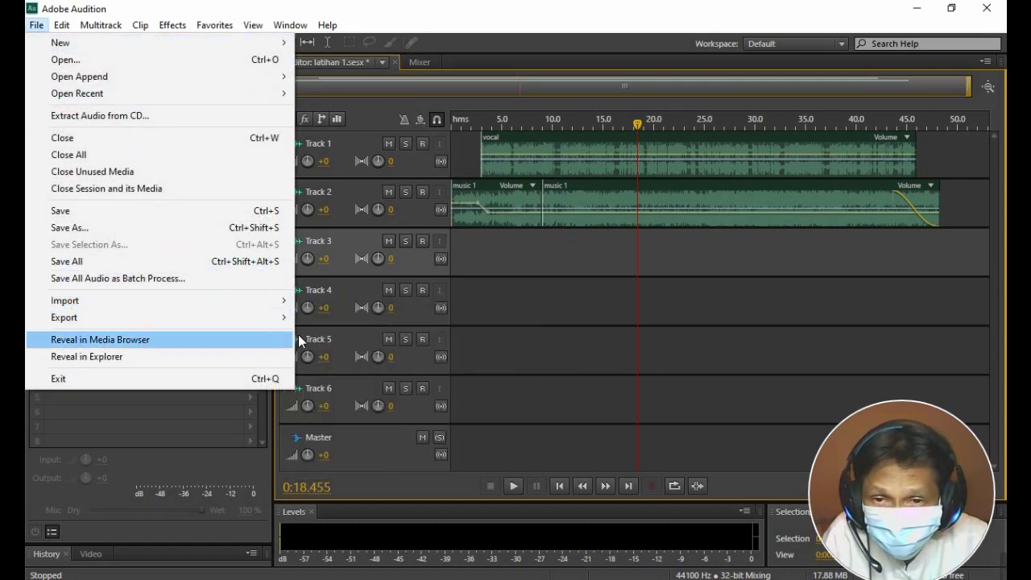
mouse_move(242, 317)
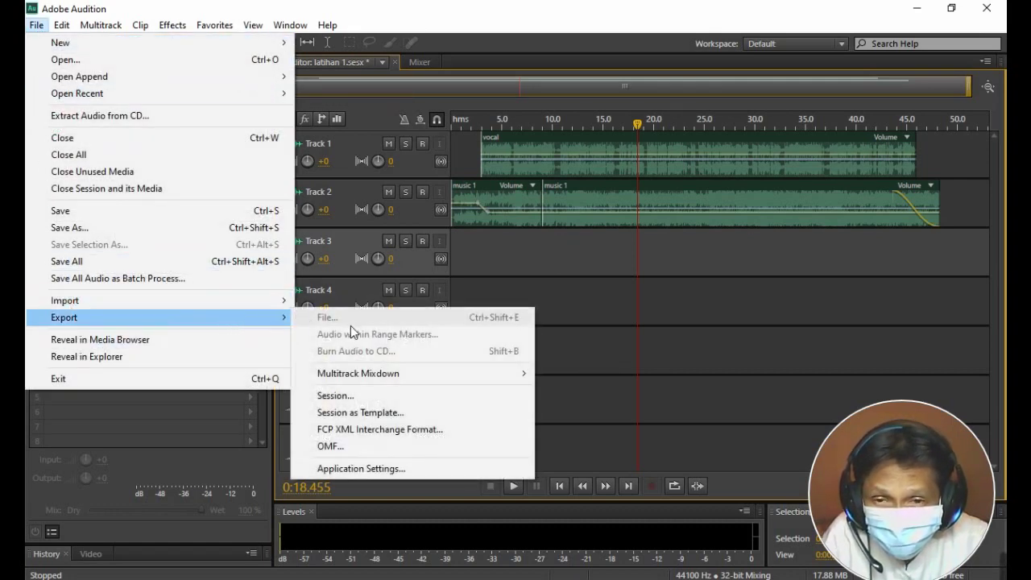
mouse_move(351, 375)
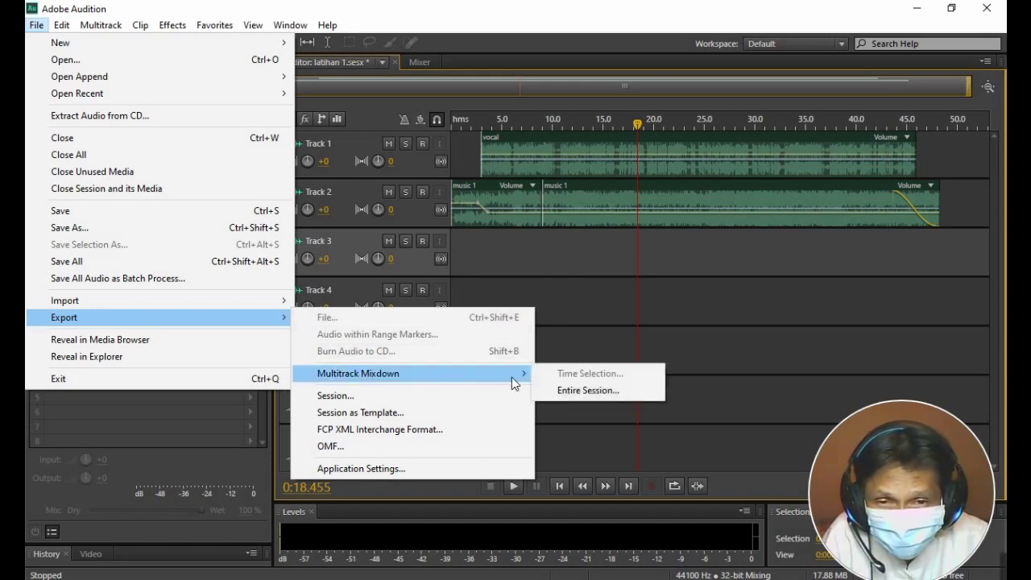
left_click(559, 395)
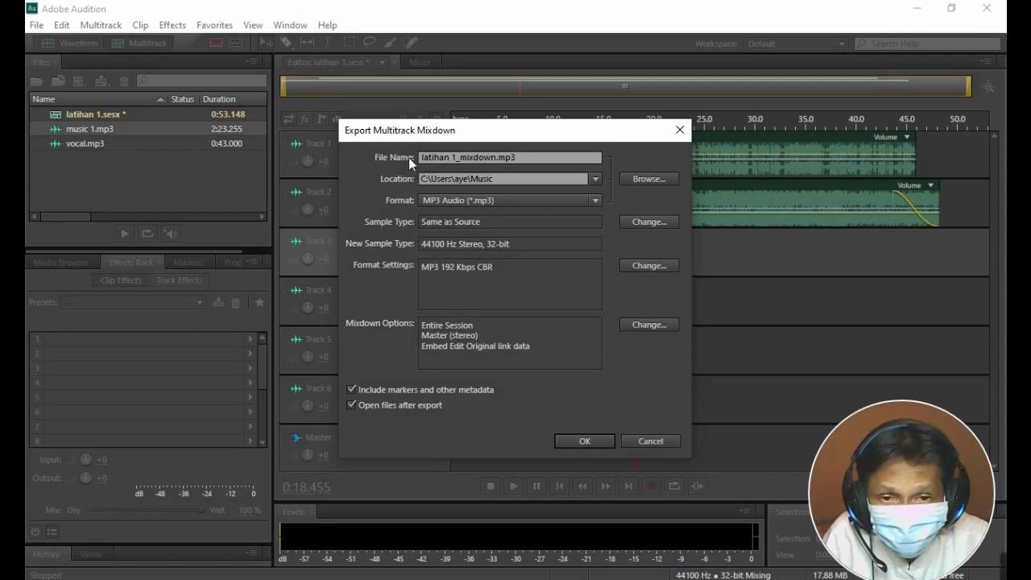
left_click(578, 445)
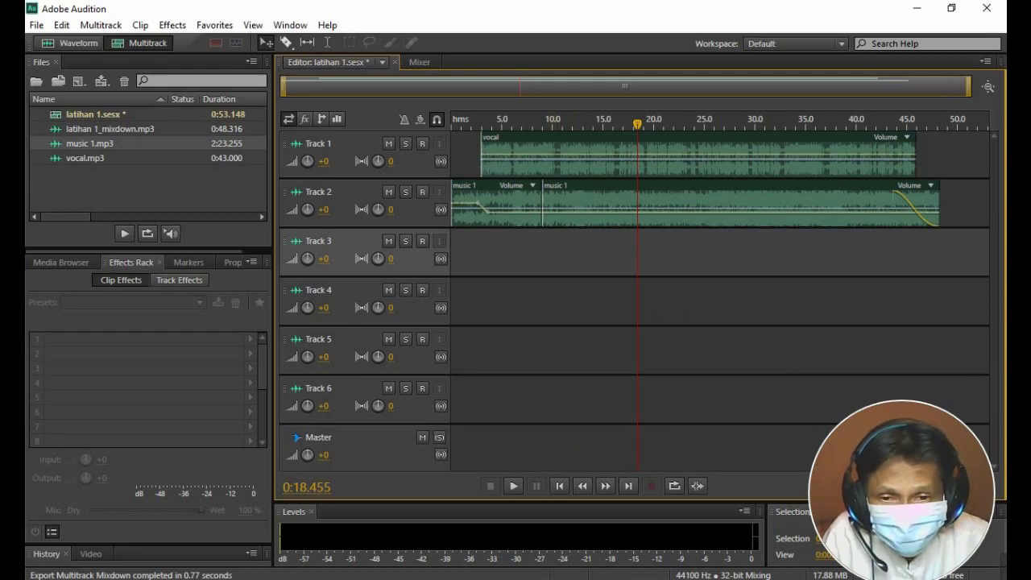
Step: Switch to File Explorer, play latihan 1_mixdown from the Music folder, pause it, and close the folder window and the player
mouse_move(419, 578)
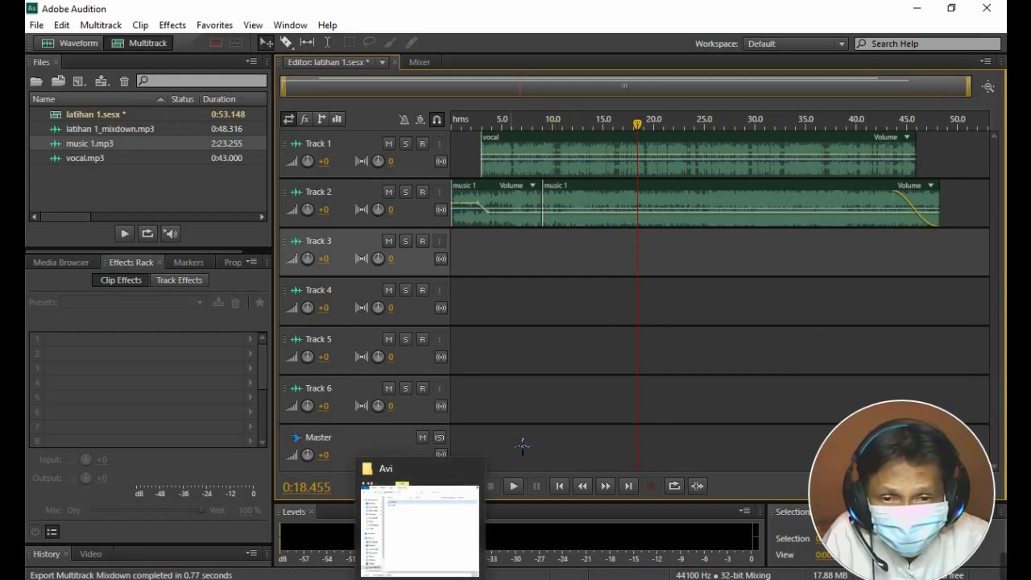
left_click(419, 579)
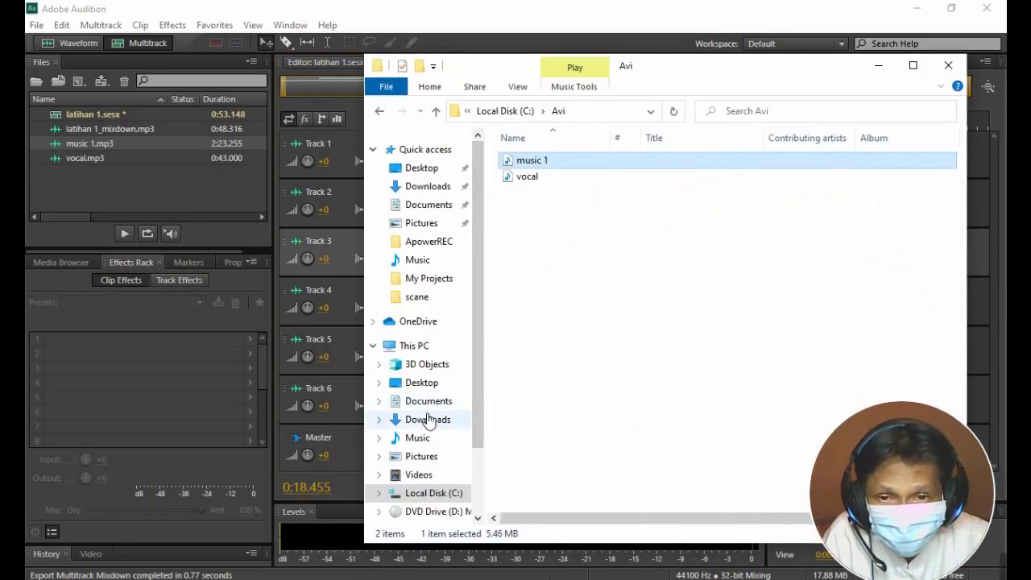
left_click(432, 442)
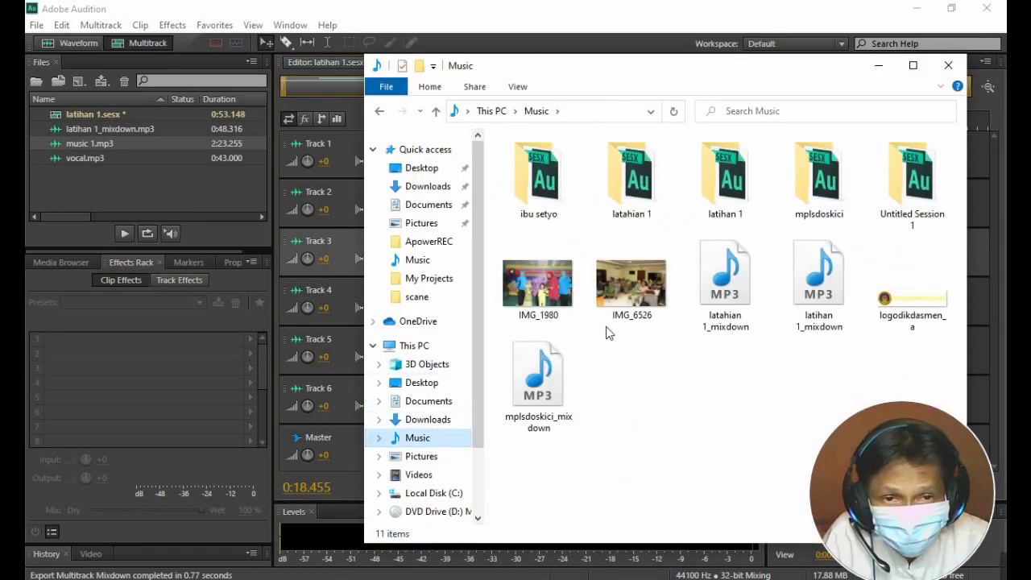
double_click(723, 278)
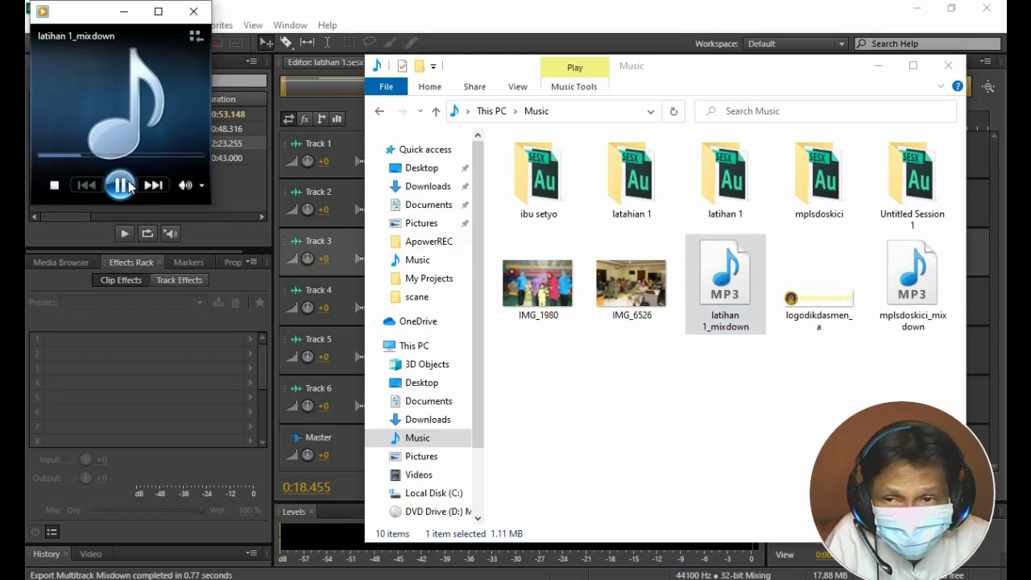
left_click(121, 186)
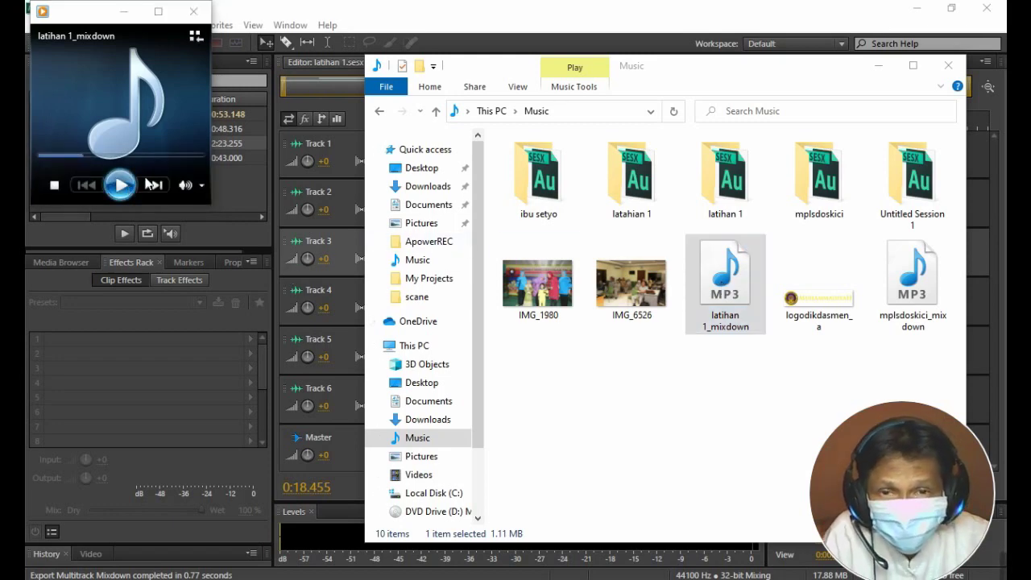
left_click(951, 73)
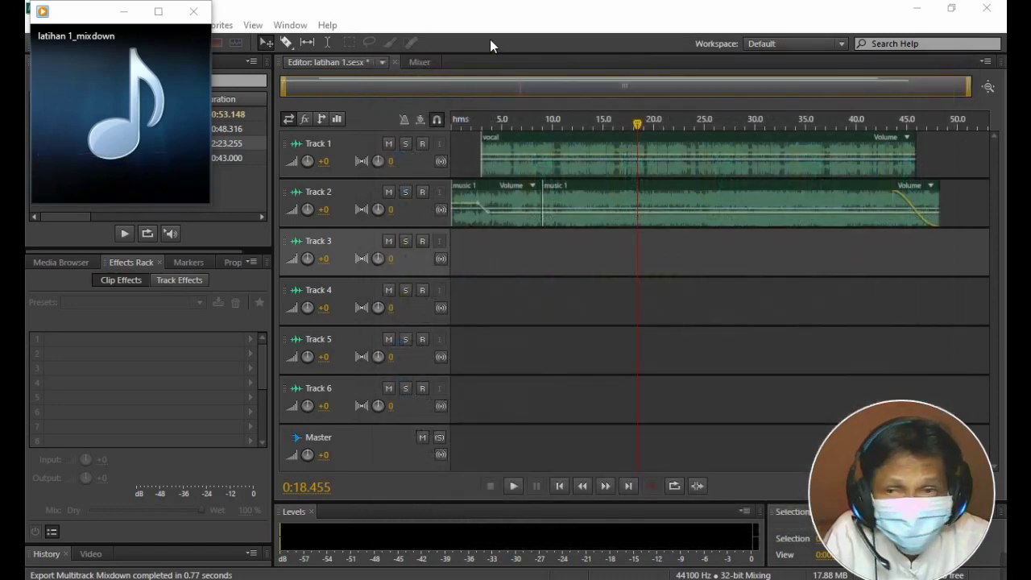
left_click(194, 11)
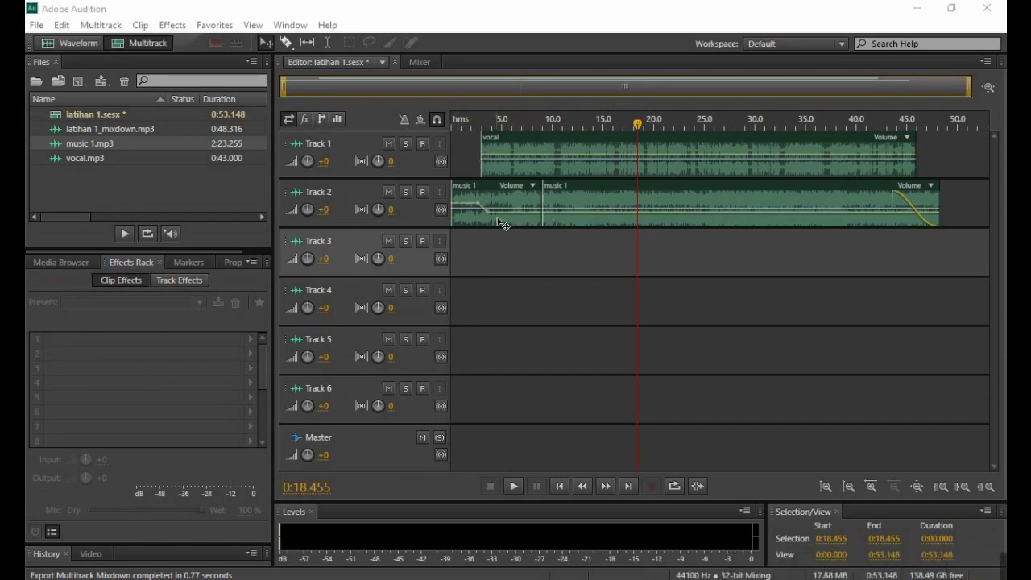
Step: Save the latihan 1 multitrack session
left_click(36, 29)
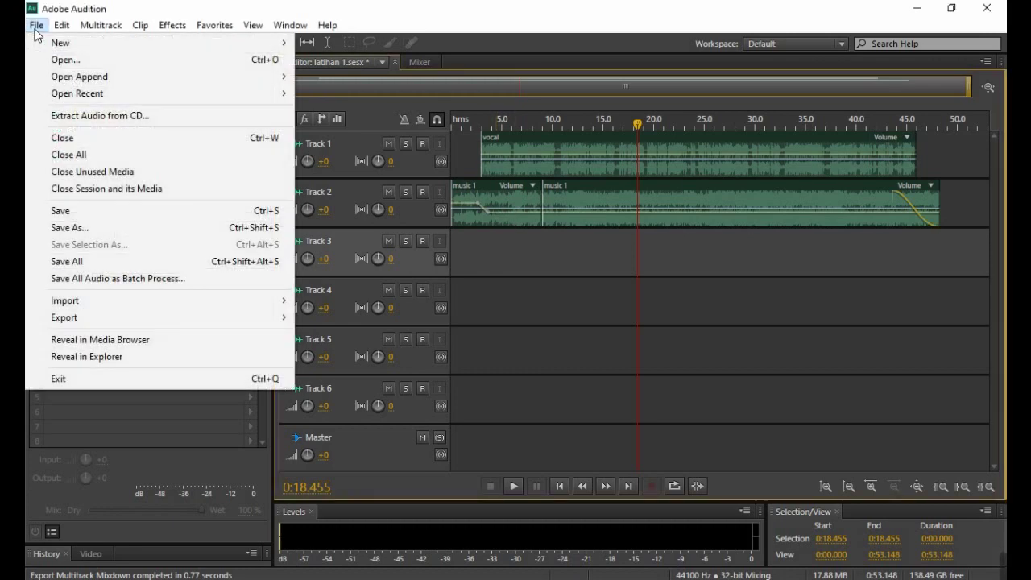
left_click(59, 211)
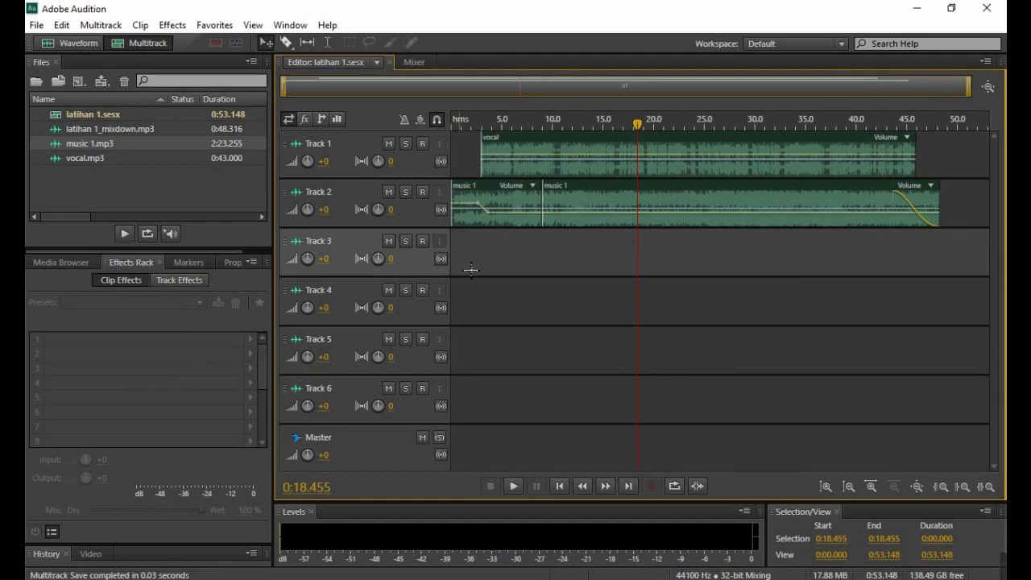